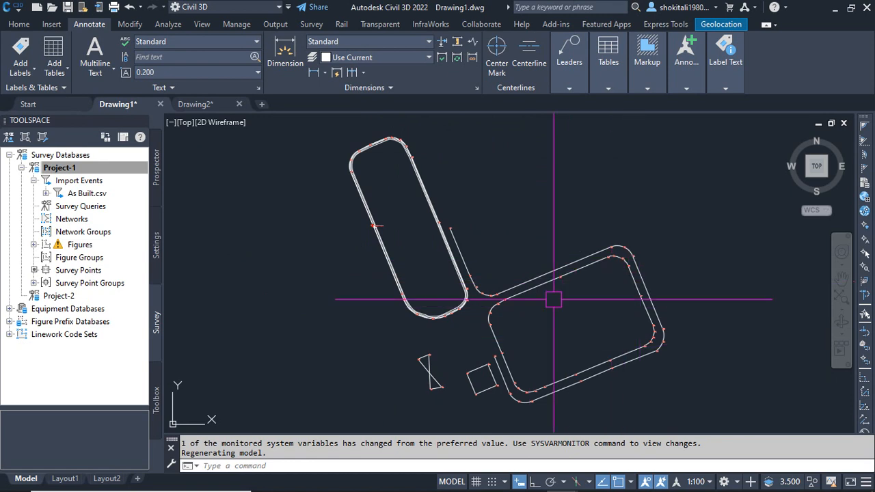
# Examine the imported survey figures in Drawing1, including the points along the ETW linework and the adjoining parking outline
pyautogui.scroll(6, 469, 309)
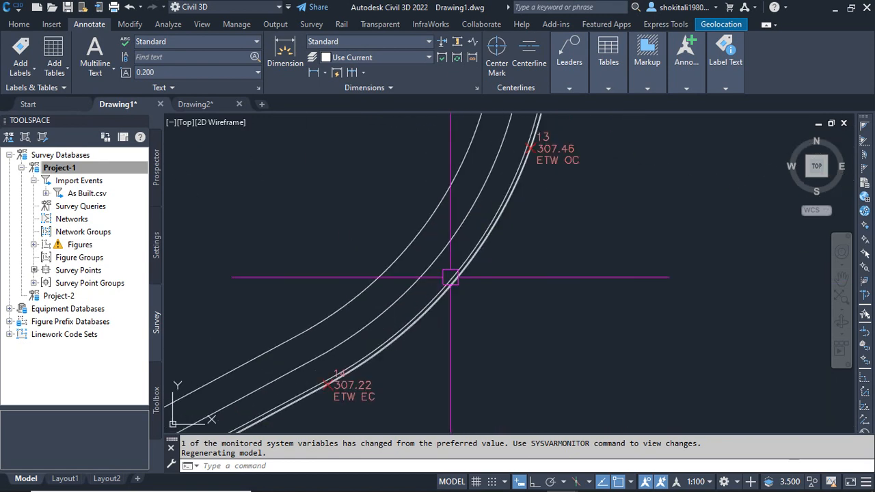
pyautogui.scroll(-8, 451, 277)
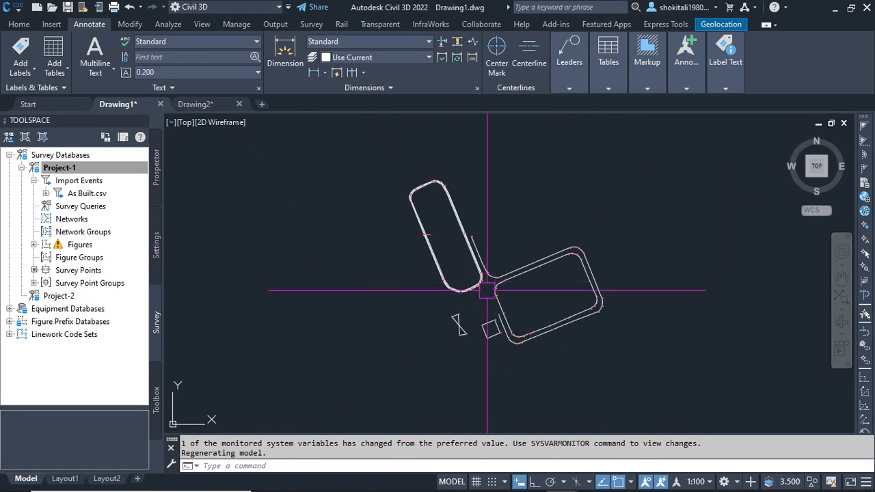
pyautogui.scroll(2, 476, 277)
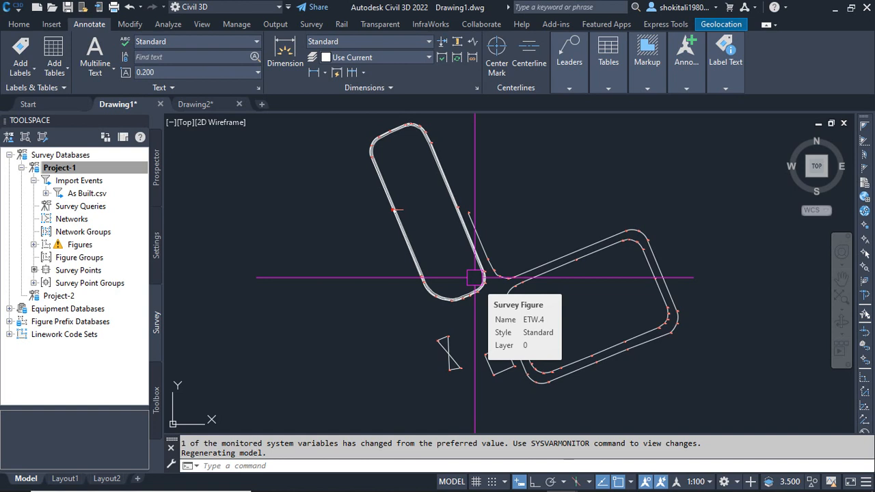
pyautogui.scroll(-1, 472, 267)
pyautogui.scroll(4, 475, 287)
pyautogui.scroll(-5, 472, 273)
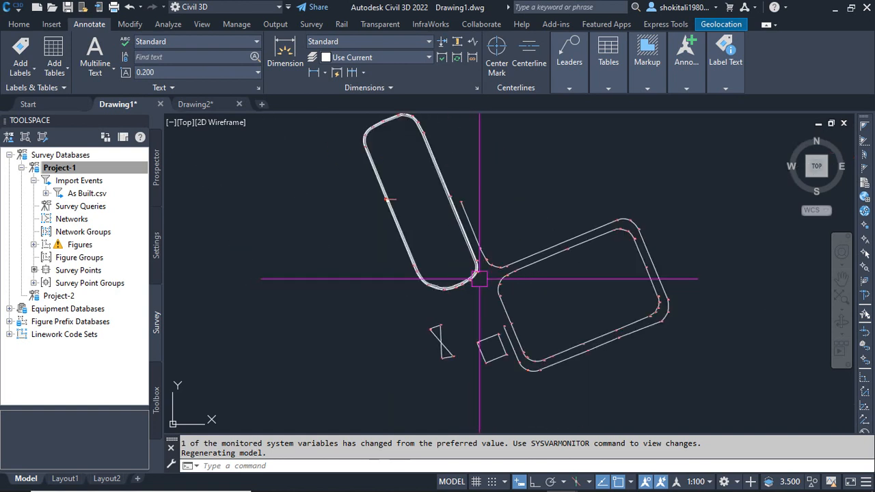
pyautogui.scroll(4, 490, 285)
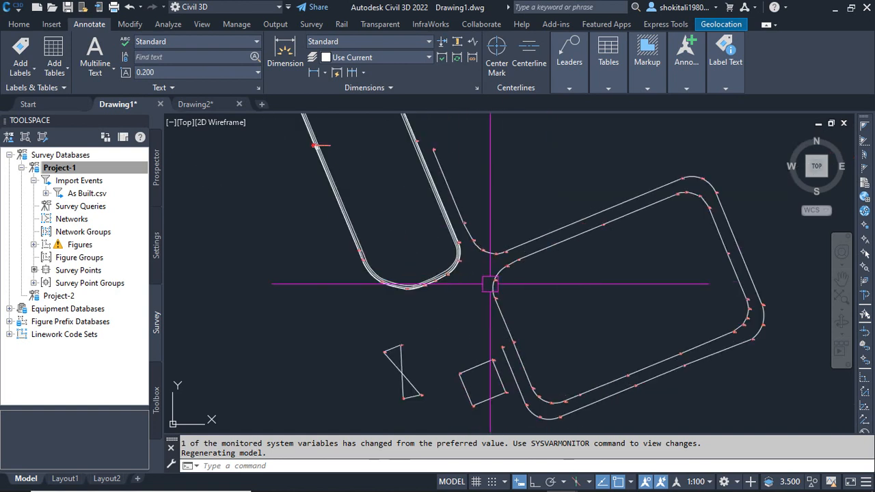
pyautogui.moveTo(491, 285)
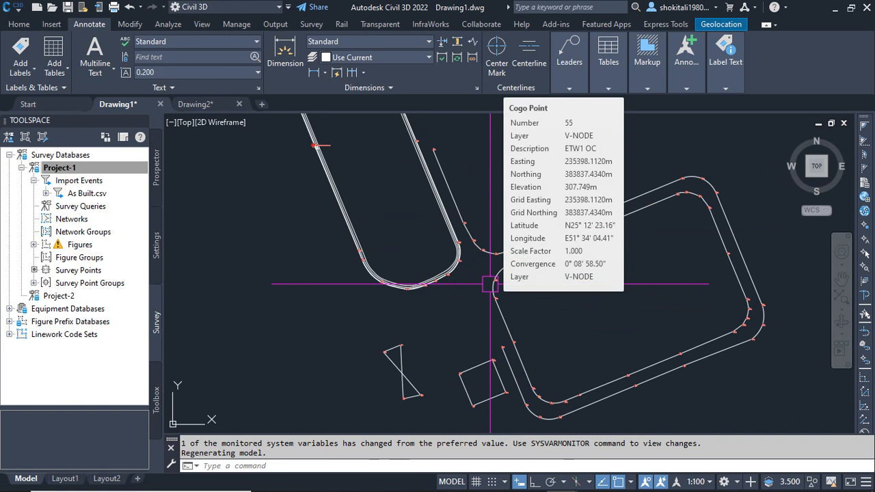
pyautogui.scroll(-5, 490, 285)
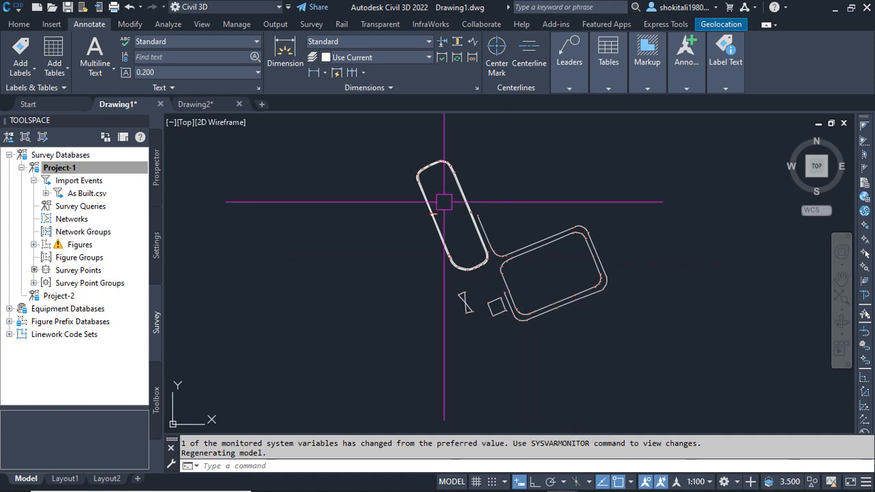
# Inspect point 1 on the ETW figure, reading its offset code description against the dimensioned offset lines and elevation labels
pyautogui.scroll(4, 424, 244)
pyautogui.scroll(1, 382, 279)
pyautogui.scroll(2, 334, 326)
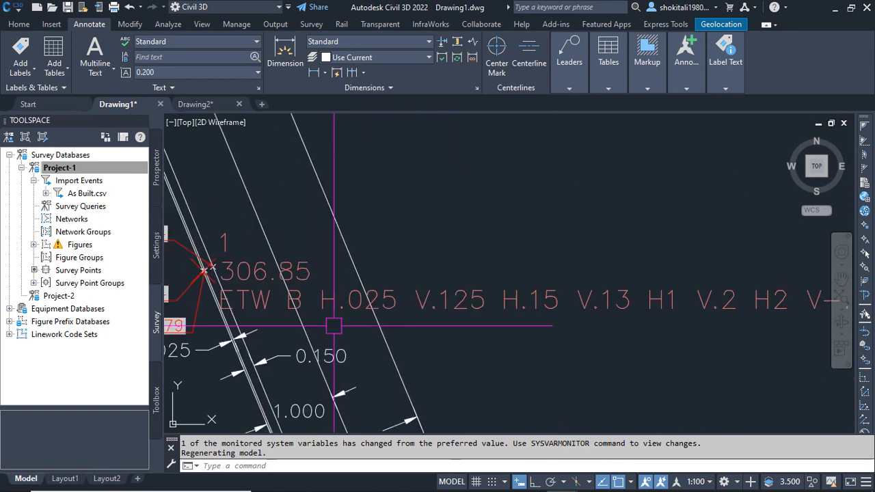
pyautogui.moveTo(342, 332)
pyautogui.mouseDown(button='middle')
pyautogui.moveTo(365, 309)
pyautogui.moveTo(362, 298)
pyautogui.mouseUp(button='middle')
pyautogui.scroll(-1, 360, 296)
pyautogui.moveTo(428, 305); pyautogui.dragTo(417, 301, button='middle')
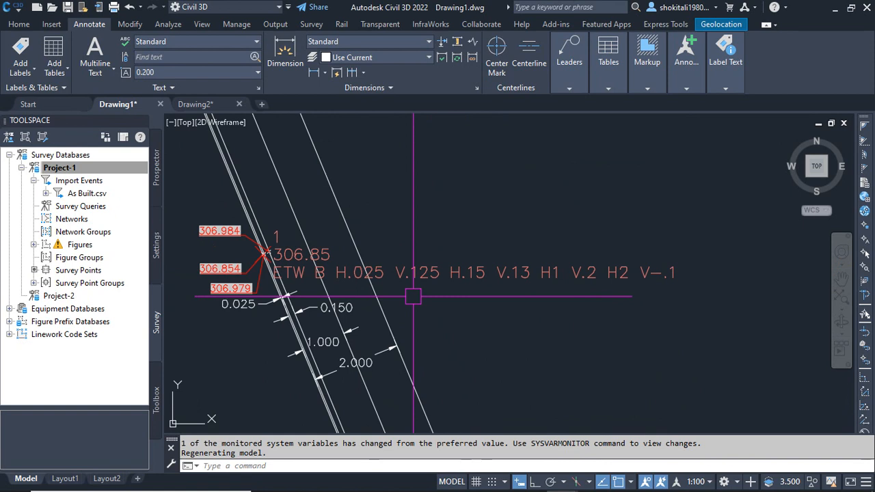
pyautogui.scroll(-4, 414, 293)
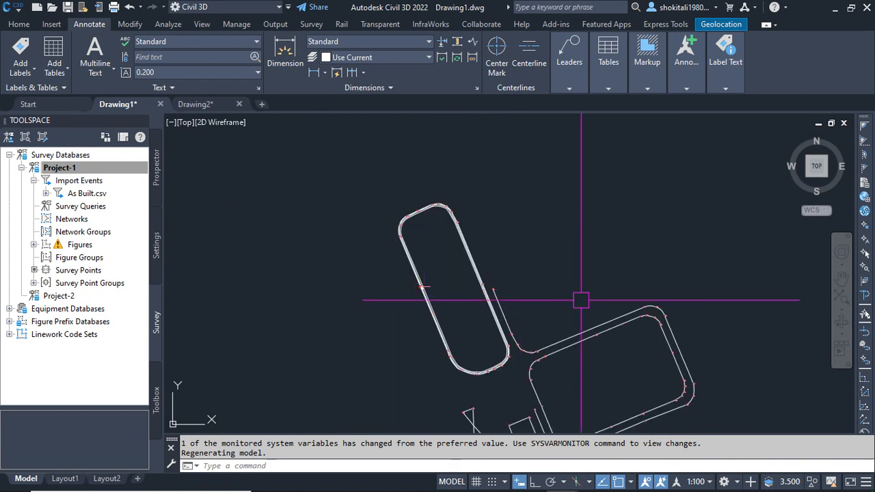
pyautogui.moveTo(507, 361); pyautogui.dragTo(494, 330, button='middle')
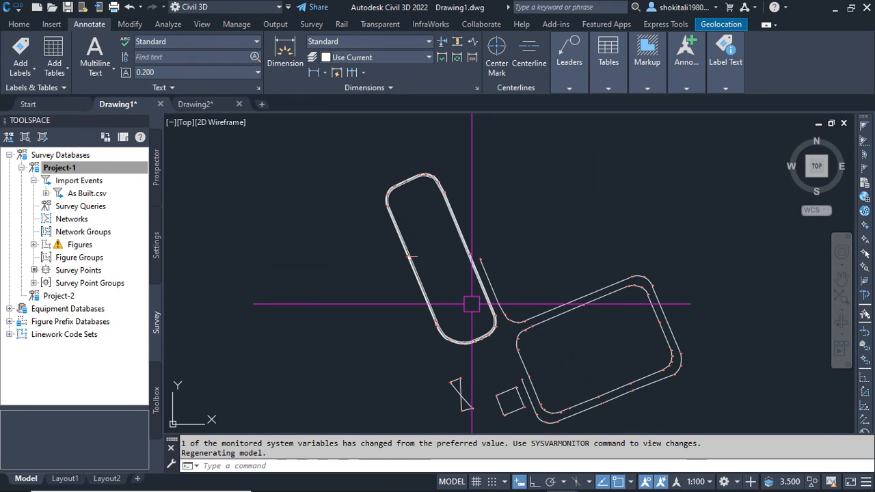
pyautogui.scroll(8, 396, 257)
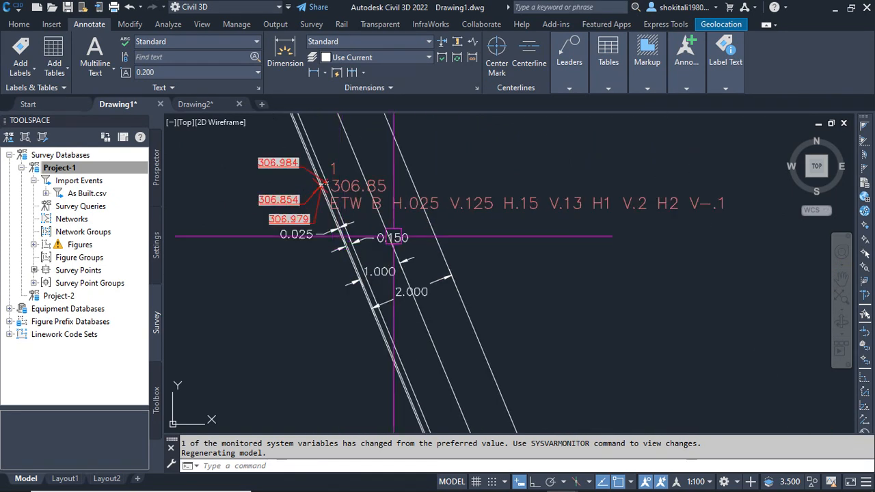
pyautogui.moveTo(454, 240); pyautogui.dragTo(445, 271, button='middle')
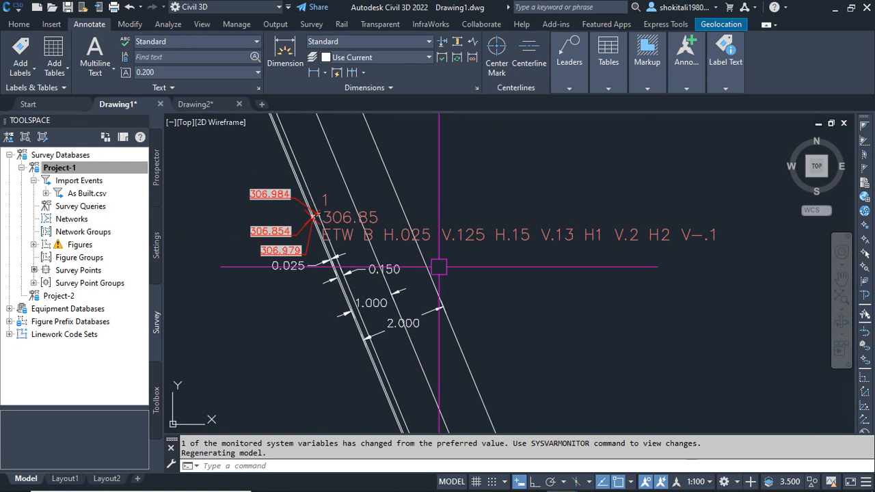
pyautogui.scroll(2, 340, 222)
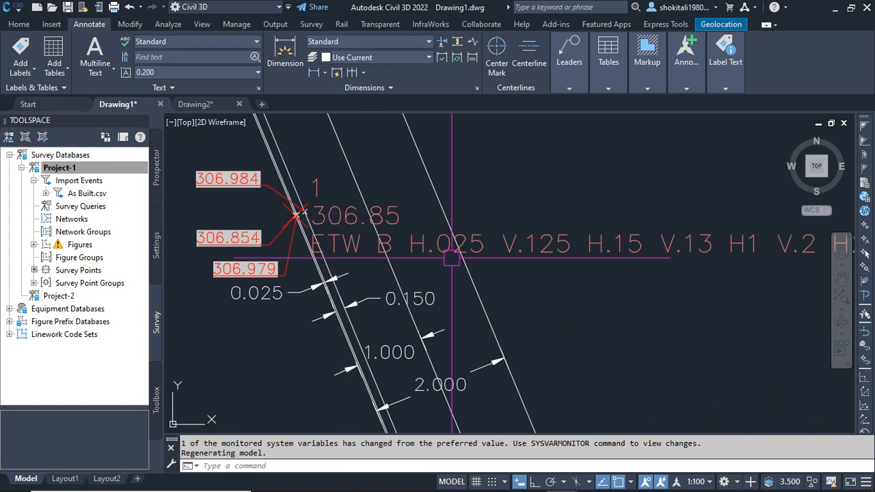
pyautogui.moveTo(451, 258); pyautogui.dragTo(381, 263, button='middle')
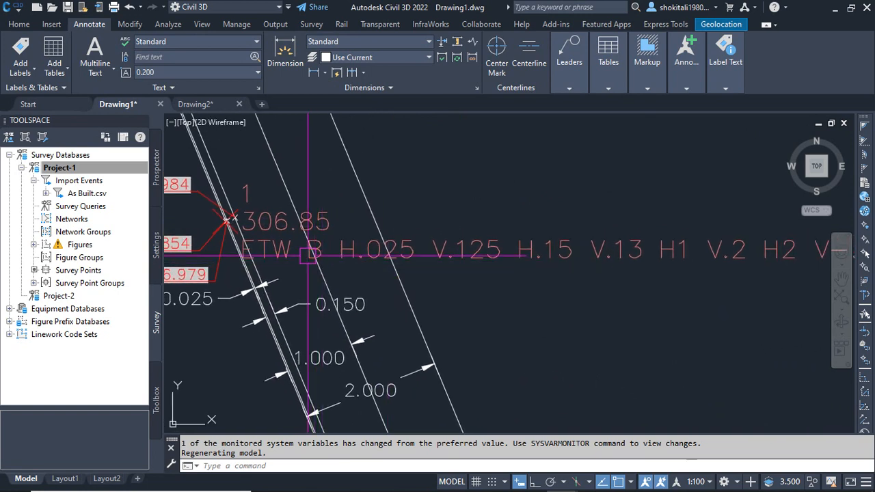
pyautogui.moveTo(309, 254); pyautogui.dragTo(385, 255, button='middle')
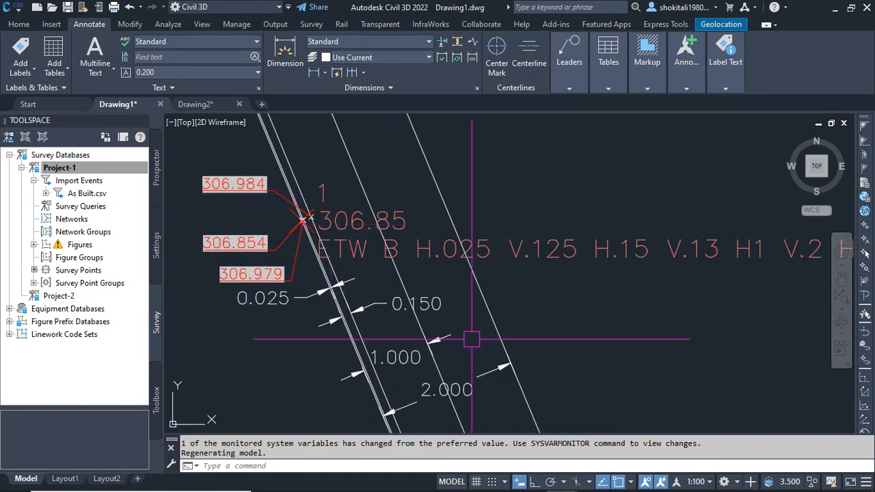
# Switch to Excel and review the point descriptions and the B, V and H code legend in As Built.csv
pyautogui.click(374, 479)
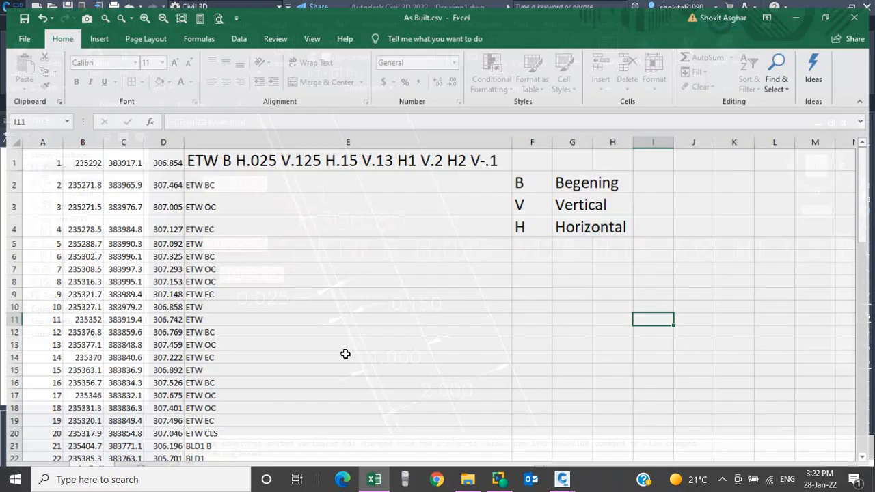
pyautogui.click(324, 244)
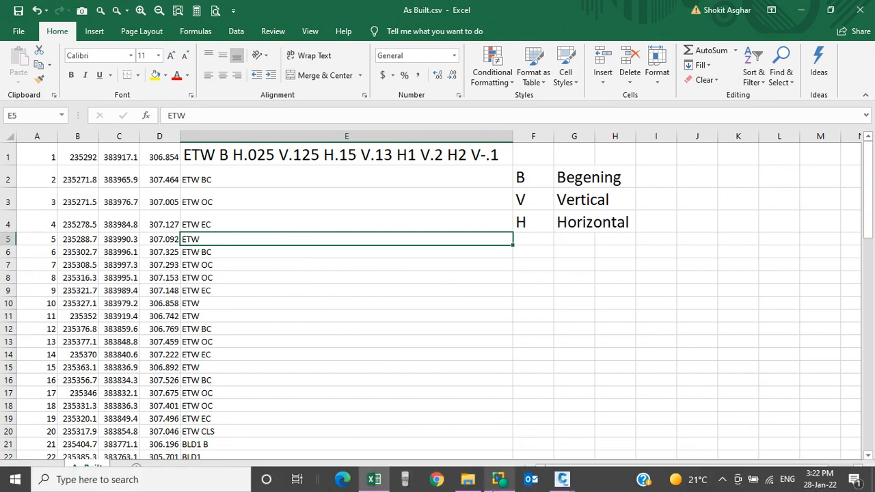
# Return to Drawing1 in Civil 3D and examine the horizontal offset dimensions and elevation labels around point 1
pyautogui.click(562, 479)
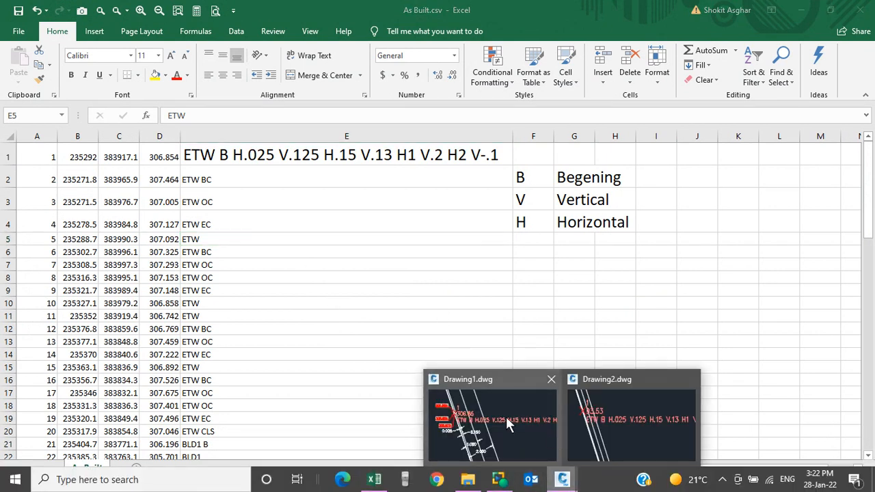
pyautogui.click(506, 416)
pyautogui.scroll(5, 308, 255)
pyautogui.scroll(-8, 371, 254)
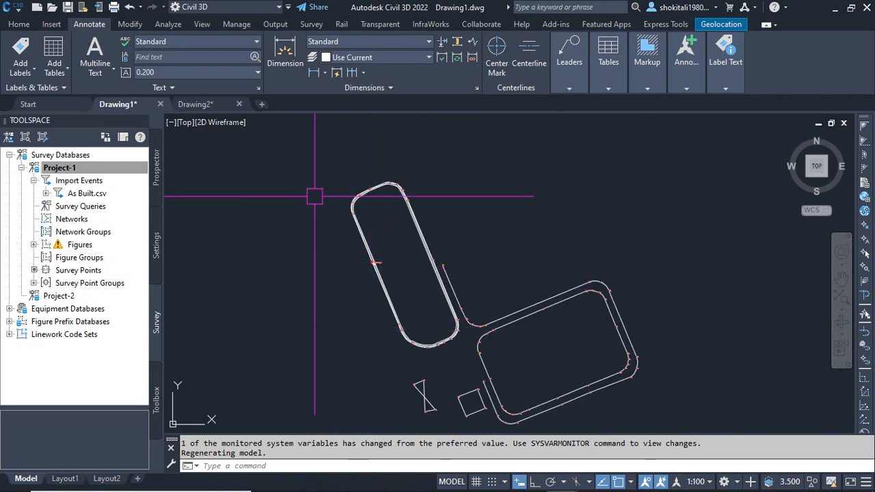
pyautogui.scroll(5, 369, 263)
pyautogui.scroll(-4, 368, 264)
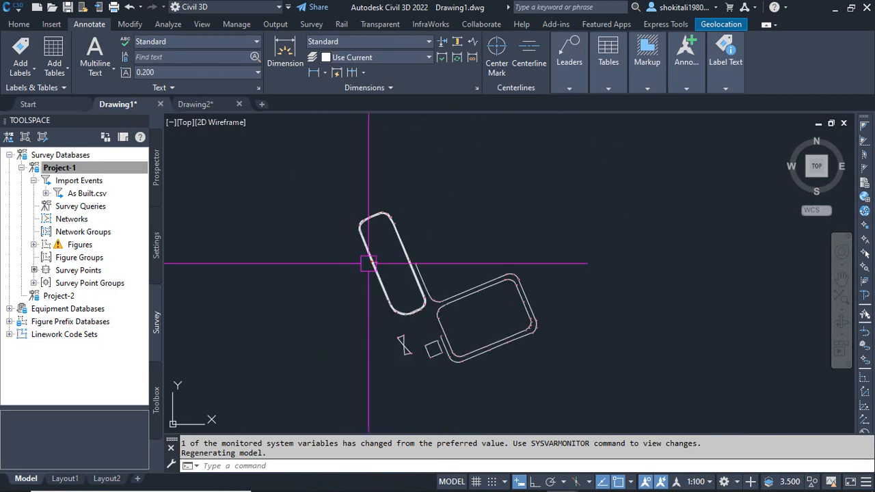
pyautogui.scroll(5, 362, 281)
pyautogui.moveTo(395, 264)
pyautogui.mouseDown(button='middle')
pyautogui.moveTo(427, 156)
pyautogui.moveTo(425, 195)
pyautogui.mouseUp(button='middle')
pyautogui.scroll(2, 426, 162)
pyautogui.scroll(6, 400, 157)
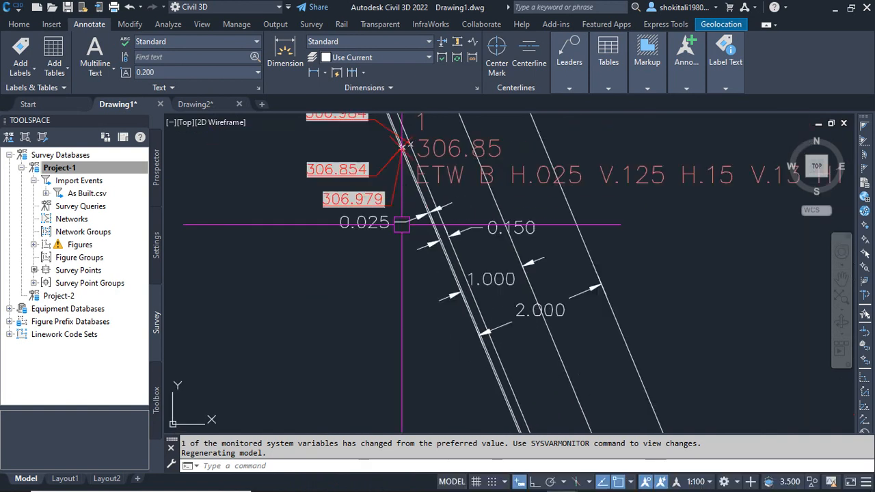
pyautogui.scroll(-6, 311, 136)
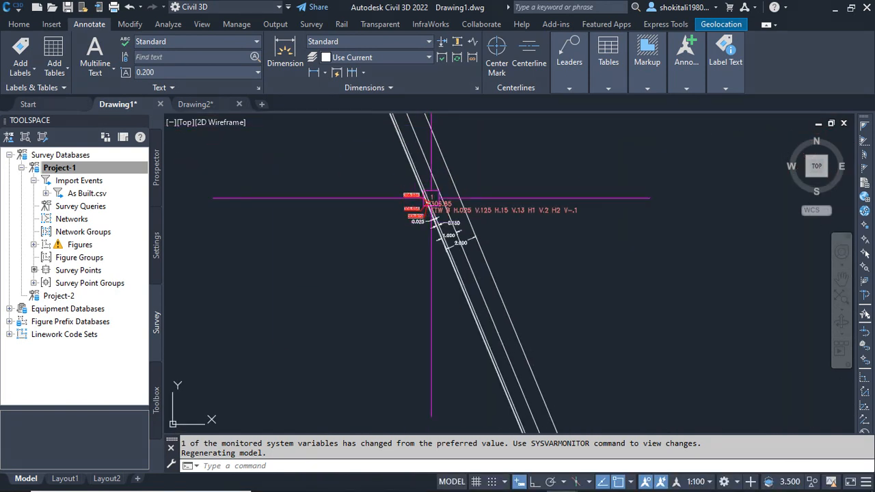
pyautogui.scroll(6, 435, 221)
pyautogui.moveTo(472, 152); pyautogui.dragTo(422, 254, button='middle')
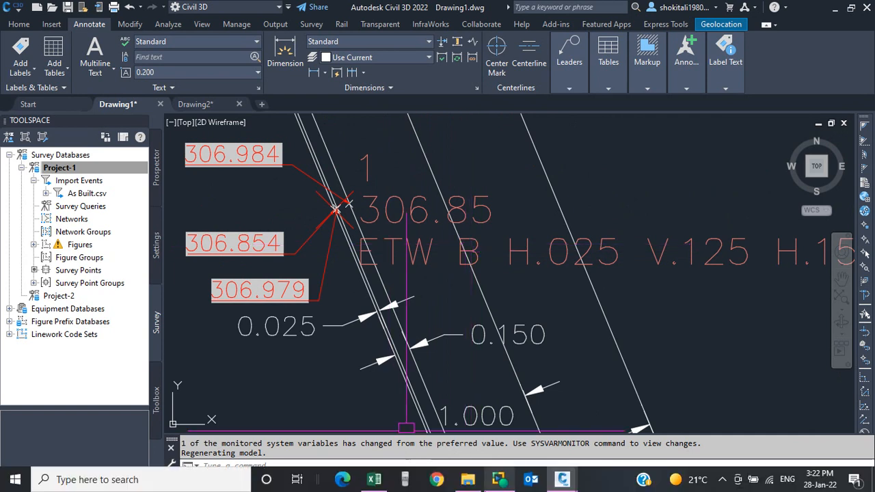
# Recheck the first point's horizontal and vertical offset codes in As Built.csv in Excel, and return to Drawing1
pyautogui.click(374, 479)
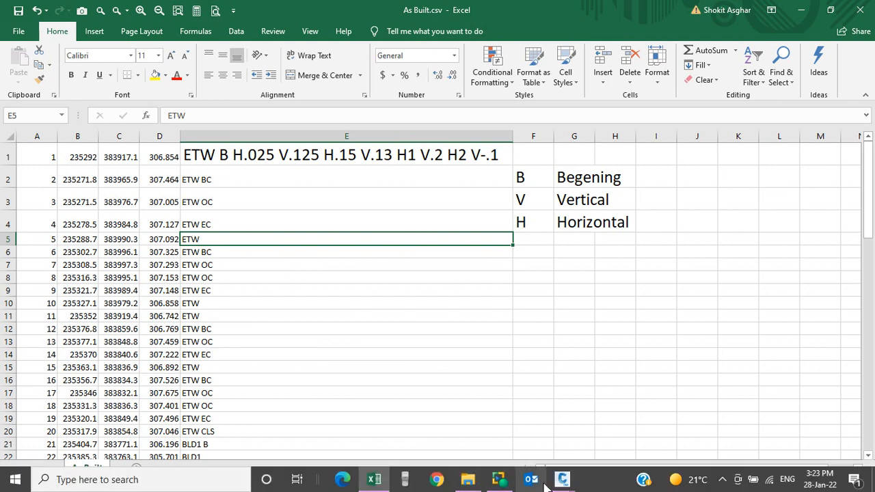
pyautogui.click(560, 480)
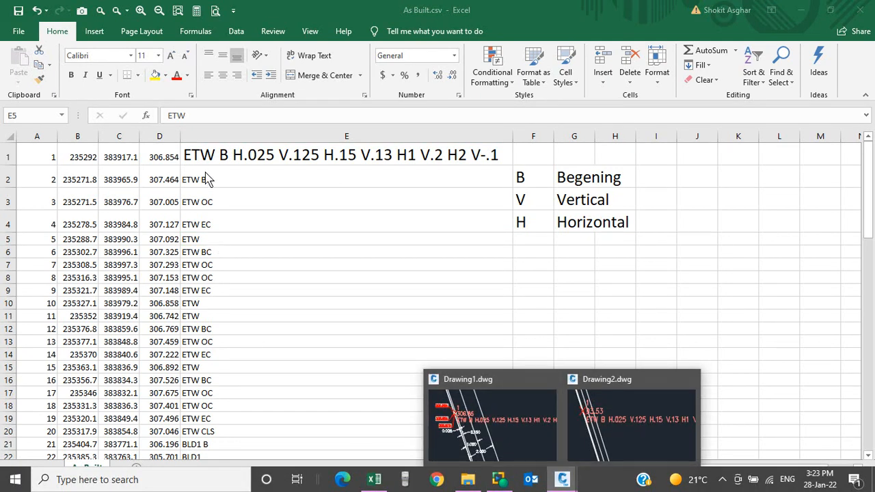
pyautogui.click(466, 409)
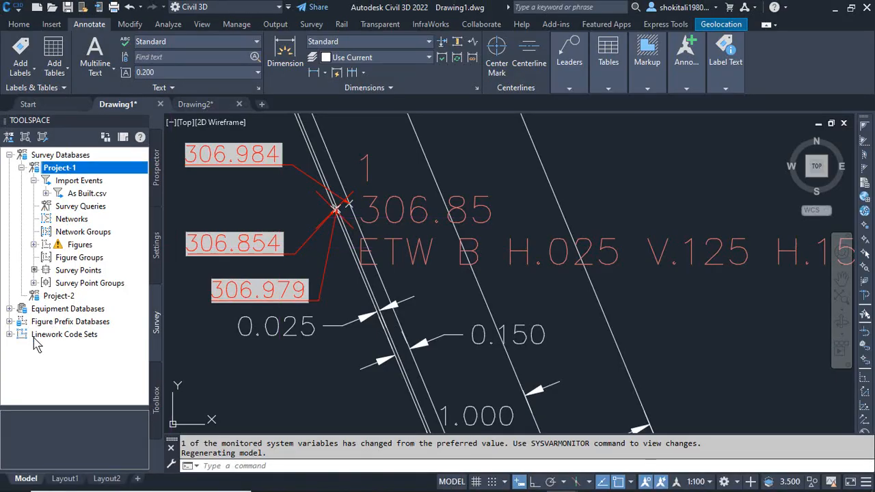
# Open the Sample linework code set for editing and enlarge its dialog to read the special codes
pyautogui.click(9, 335)
pyautogui.click(59, 350)
pyautogui.rightClick(59, 351)
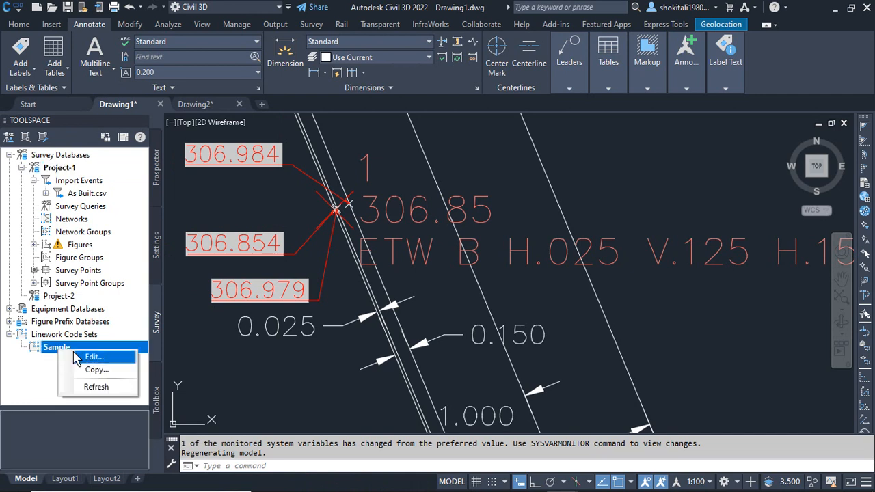
pyautogui.click(91, 358)
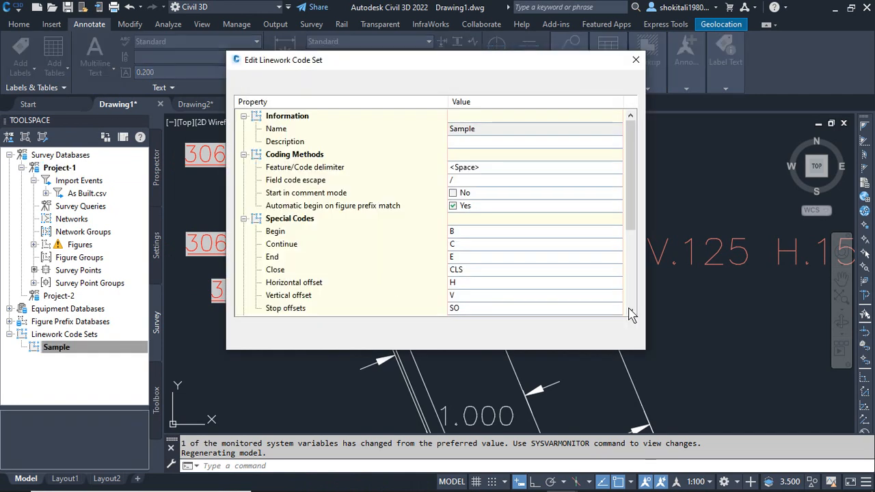
pyautogui.moveTo(642, 349); pyautogui.dragTo(700, 407)
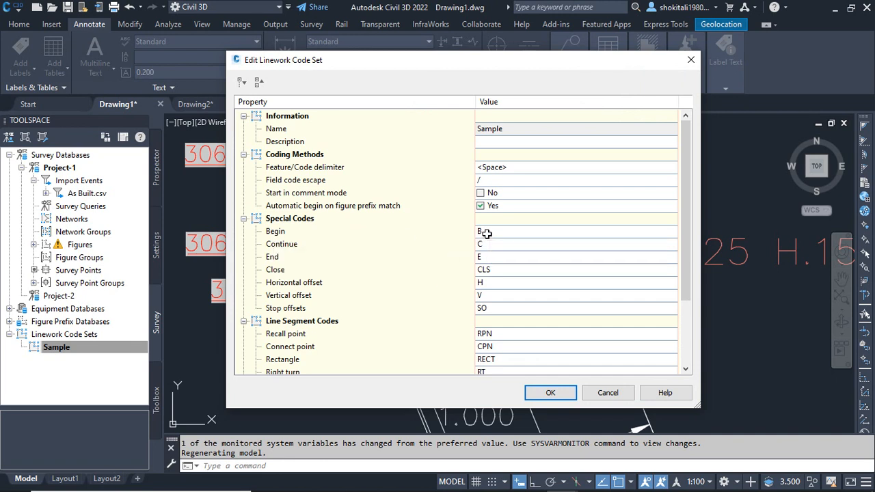
# Compare the code set's Begin, Horizontal offset and Vertical offset codes with point 1's description, and close the dialog
pyautogui.moveTo(444, 65)
pyautogui.mouseDown()
pyautogui.moveTo(523, 180)
pyautogui.moveTo(469, 254)
pyautogui.moveTo(434, 270)
pyautogui.moveTo(470, 266)
pyautogui.mouseUp()
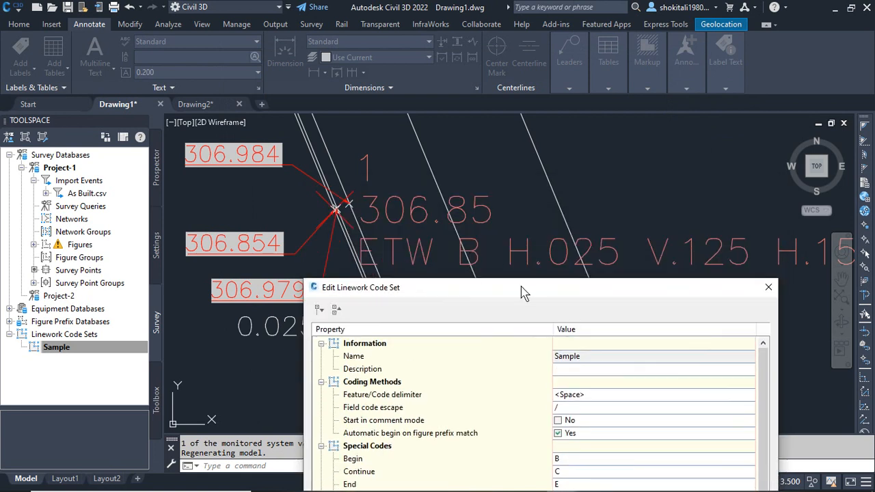
pyautogui.moveTo(523, 293); pyautogui.dragTo(711, 93)
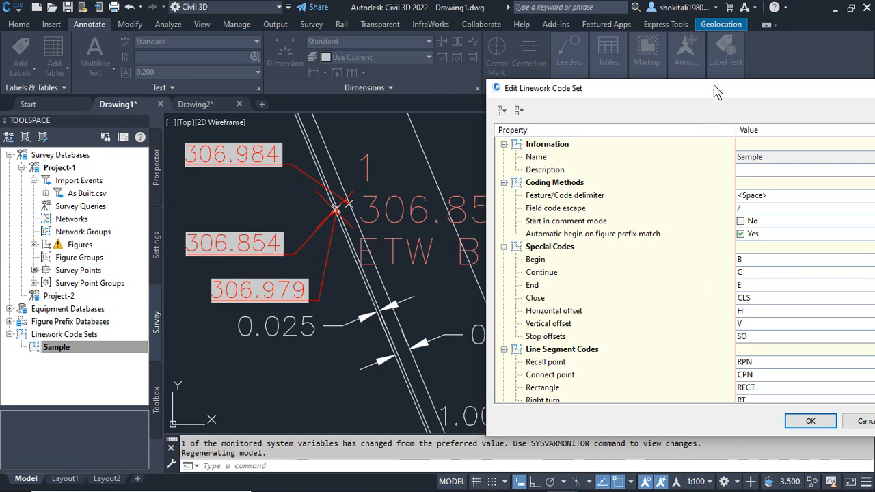
pyautogui.moveTo(715, 92); pyautogui.dragTo(520, 125)
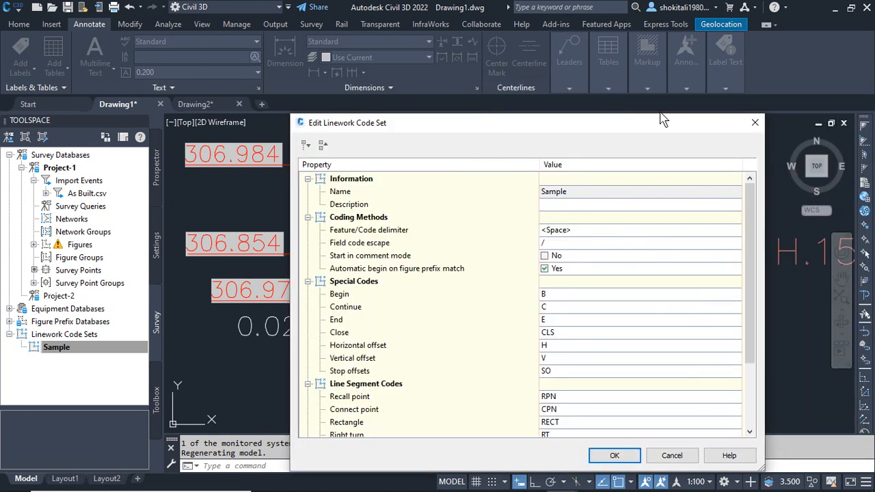
pyautogui.click(752, 126)
# Inspect the offset lines right at point 1 against its elevation labels and description
pyautogui.scroll(-2, 312, 193)
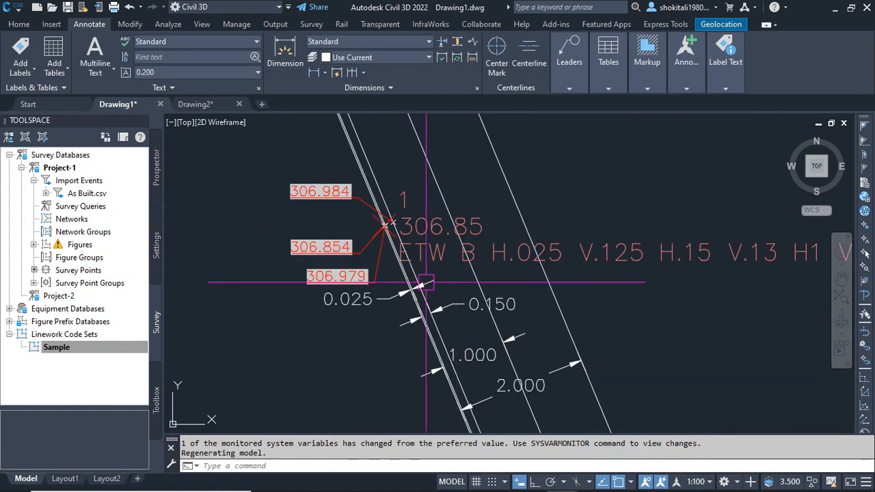
pyautogui.scroll(8, 332, 141)
pyautogui.scroll(-8, 369, 276)
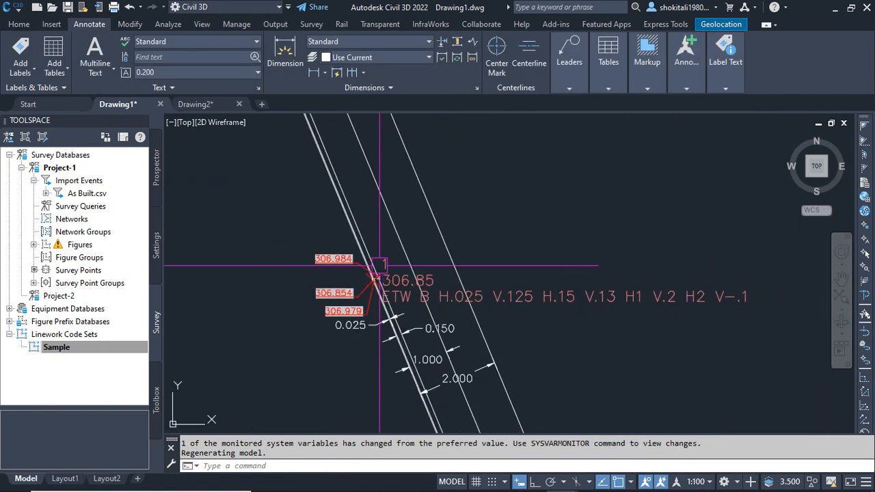
# Follow the parallel offset lines from point 1 to point 19, and return to the dimensions and description at point 1
pyautogui.moveTo(450, 303); pyautogui.dragTo(399, 156, button='middle')
pyautogui.scroll(3, 436, 341)
pyautogui.scroll(4, 436, 341)
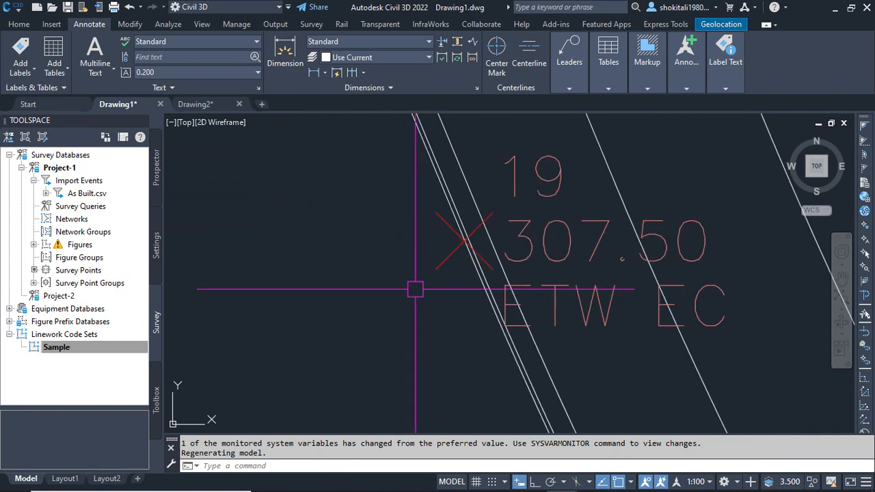
pyautogui.scroll(-2, 456, 242)
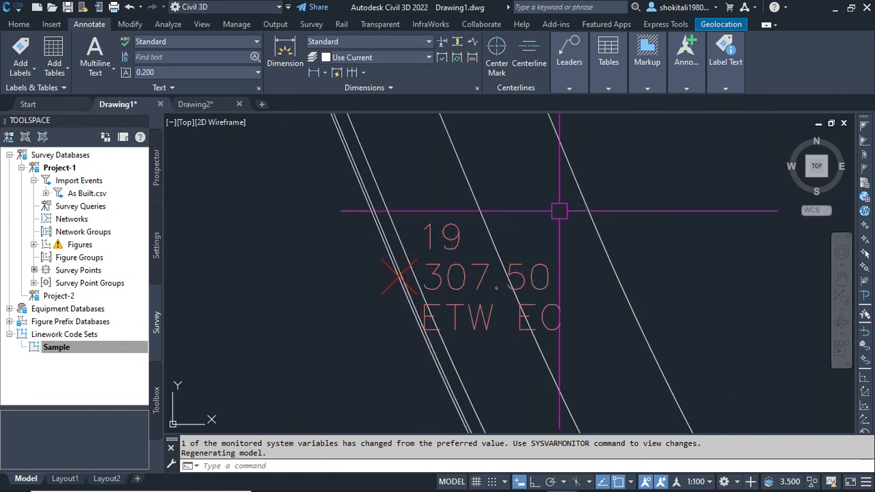
pyautogui.scroll(-5, 527, 234)
pyautogui.scroll(6, 529, 150)
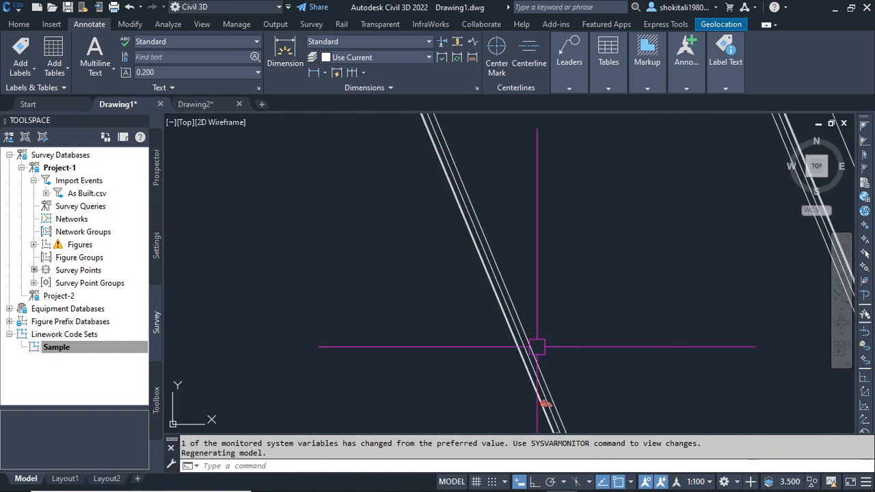
pyautogui.scroll(3, 427, 256)
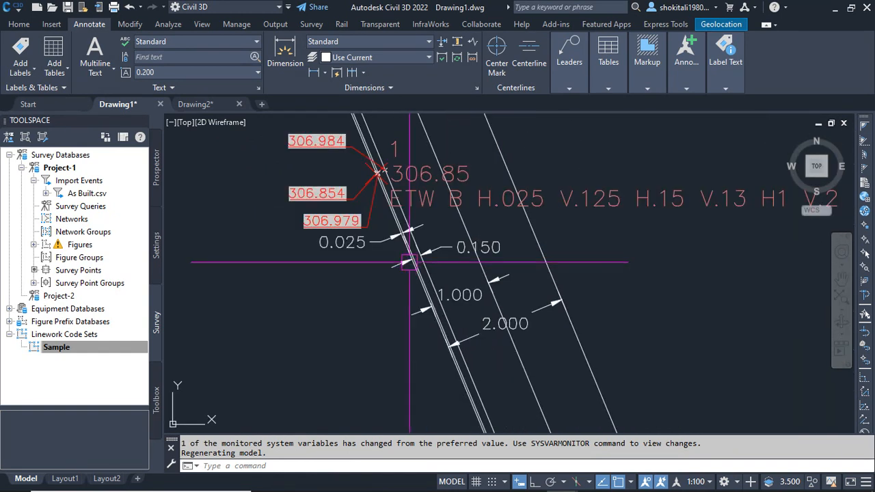
pyautogui.moveTo(597, 255)
pyautogui.mouseDown(button='middle')
pyautogui.moveTo(507, 269)
pyautogui.moveTo(511, 281)
pyautogui.moveTo(481, 283)
pyautogui.mouseUp(button='middle')
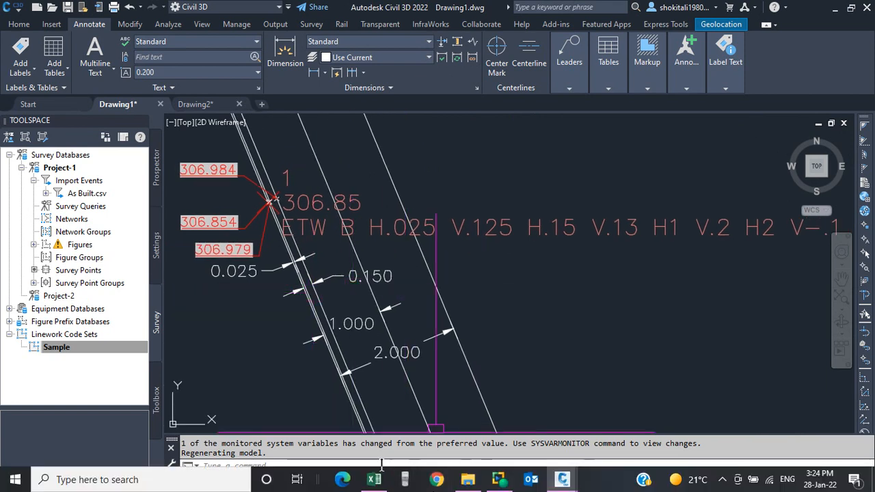
# Switch to As Built.csv in Excel to read point 1's ETW B code string, and return to Drawing1
pyautogui.click(376, 479)
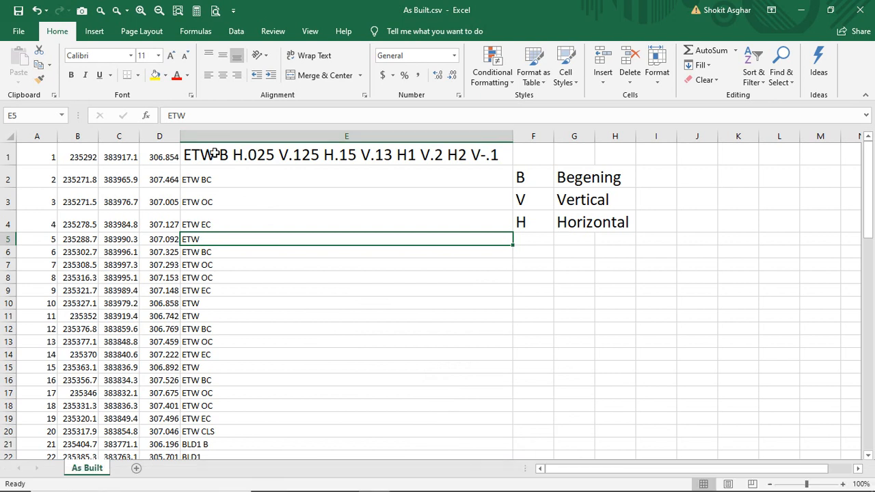
pyautogui.moveTo(506, 484)
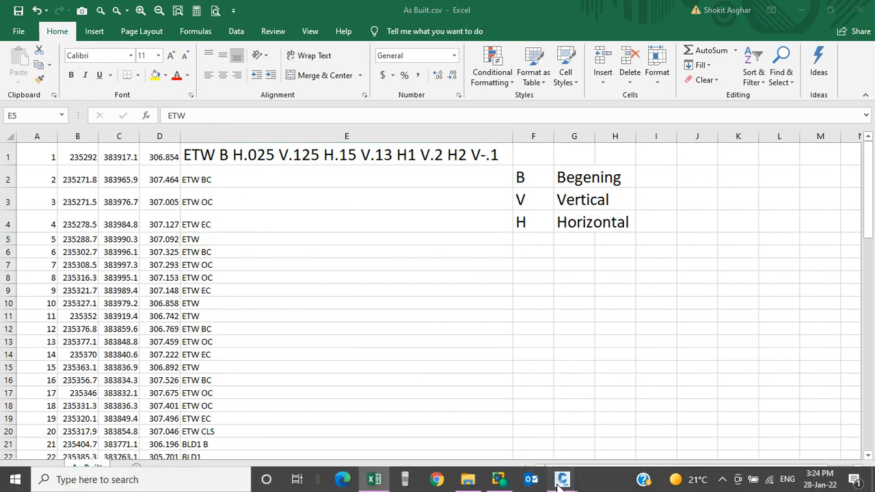
pyautogui.moveTo(557, 481)
pyautogui.click(521, 416)
# Select the first offset survey figure beside the base line, examine its start at point 1, and clear the selection
pyautogui.scroll(8, 340, 268)
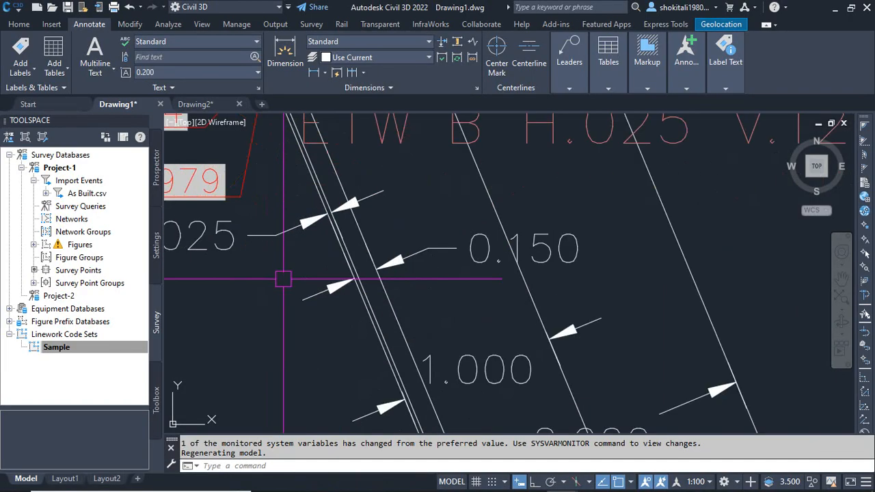
pyautogui.click(410, 198)
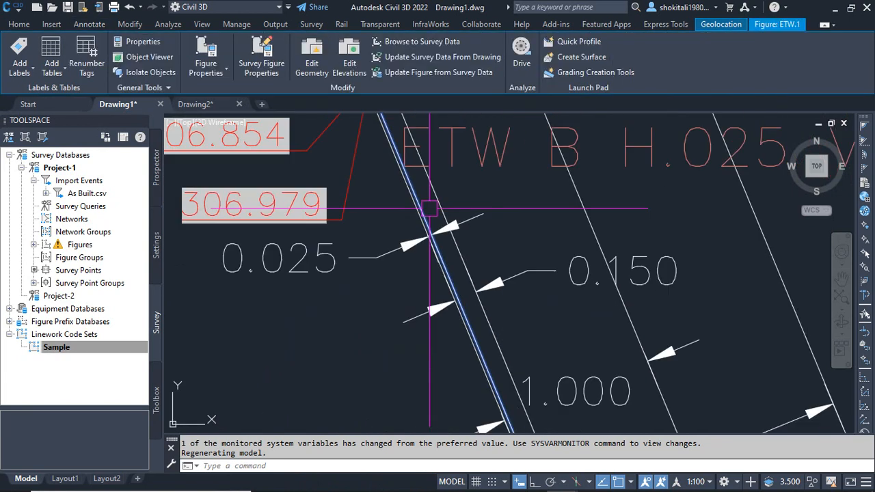
pyautogui.scroll(4, 330, 290)
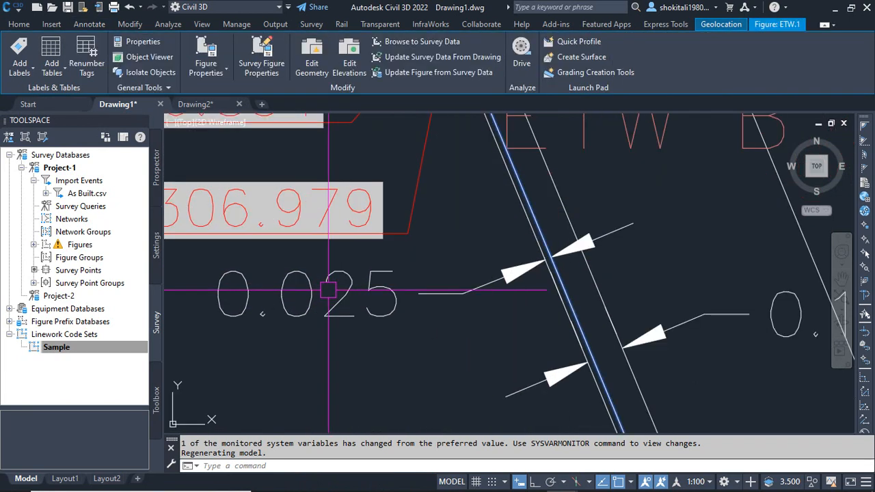
pyautogui.scroll(-3, 469, 127)
pyautogui.scroll(6, 480, 176)
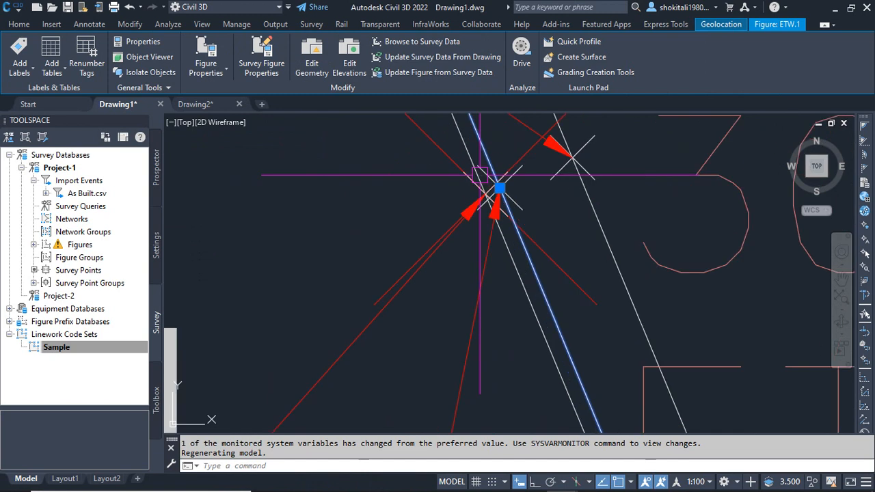
pyautogui.scroll(5, 512, 180)
pyautogui.moveTo(537, 285); pyautogui.dragTo(506, 214, button='middle')
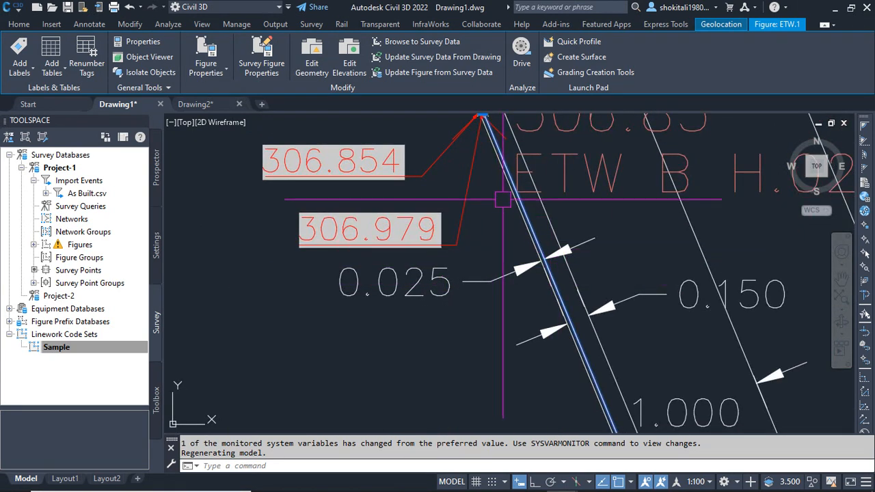
pyautogui.scroll(-2, 506, 205)
pyautogui.press('Escape')
pyautogui.scroll(4, 523, 293)
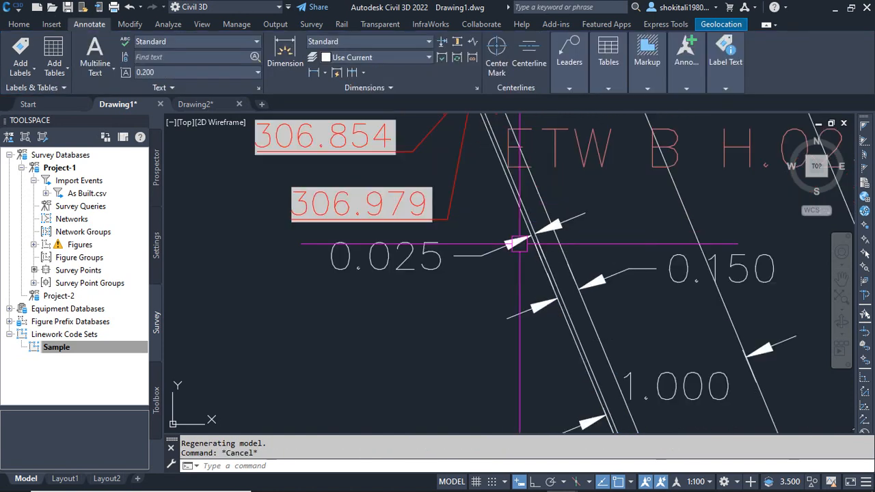
# Review the first horizontal and vertical offset pair, H.025 V.125, in As Built.csv in Excel, and go back to Drawing1
pyautogui.moveTo(520, 486)
pyautogui.moveTo(374, 479)
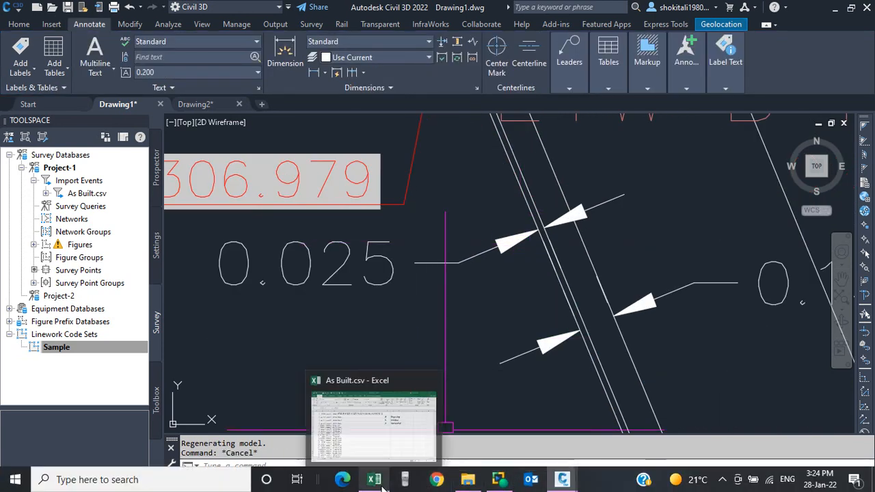
pyautogui.click(387, 411)
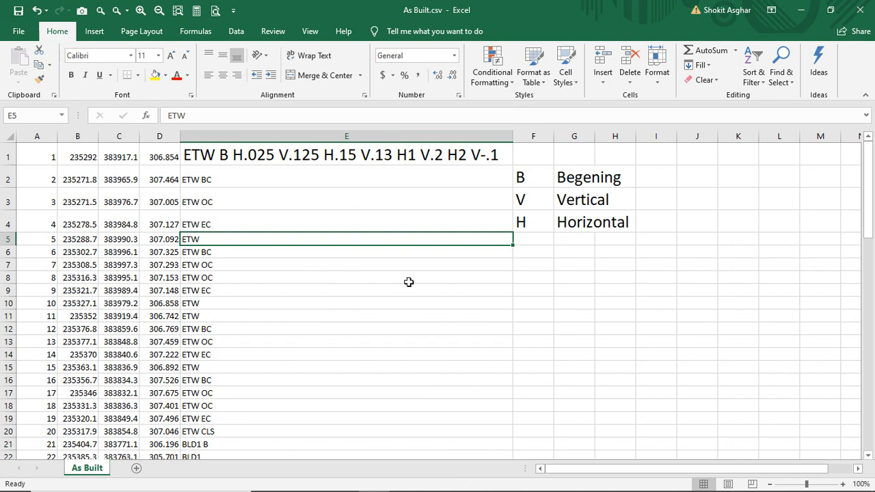
pyautogui.moveTo(497, 487)
pyautogui.moveTo(560, 480)
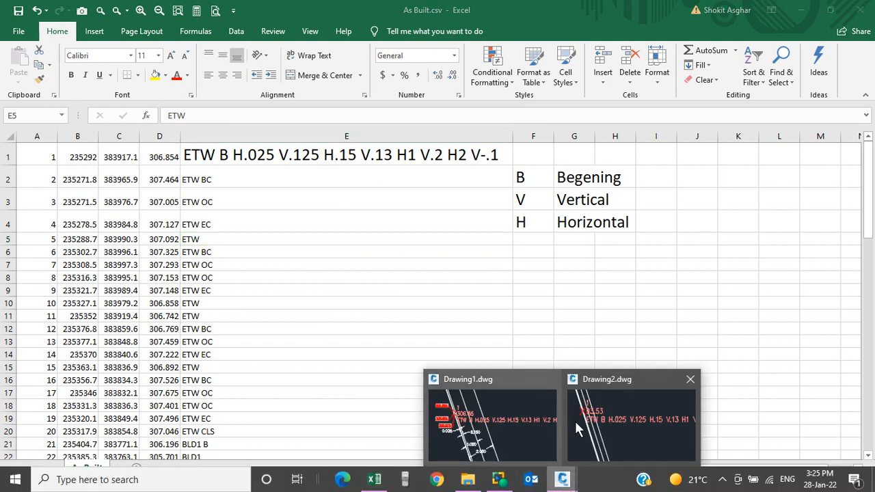
pyautogui.click(514, 428)
# Examine the elevation leaders at point 1 and trace each one to the start of its survey figure line
pyautogui.scroll(-5, 445, 189)
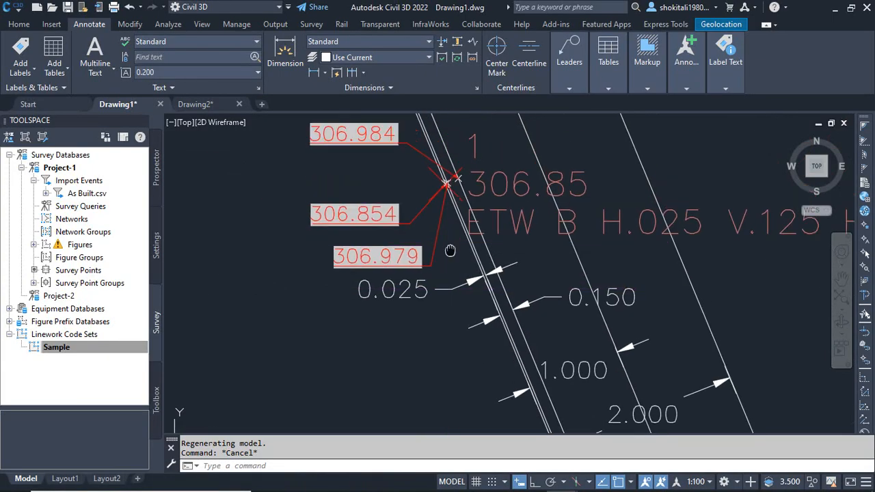
pyautogui.scroll(3, 411, 287)
pyautogui.scroll(5, 411, 205)
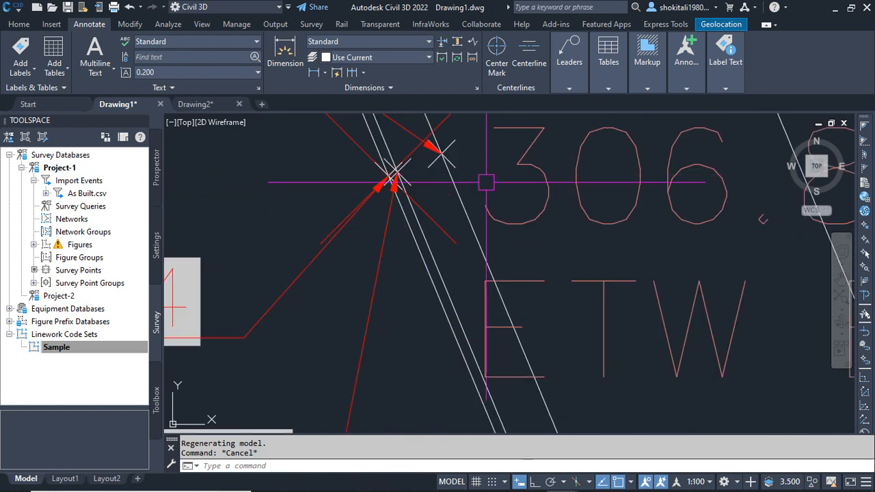
pyautogui.scroll(-6, 403, 181)
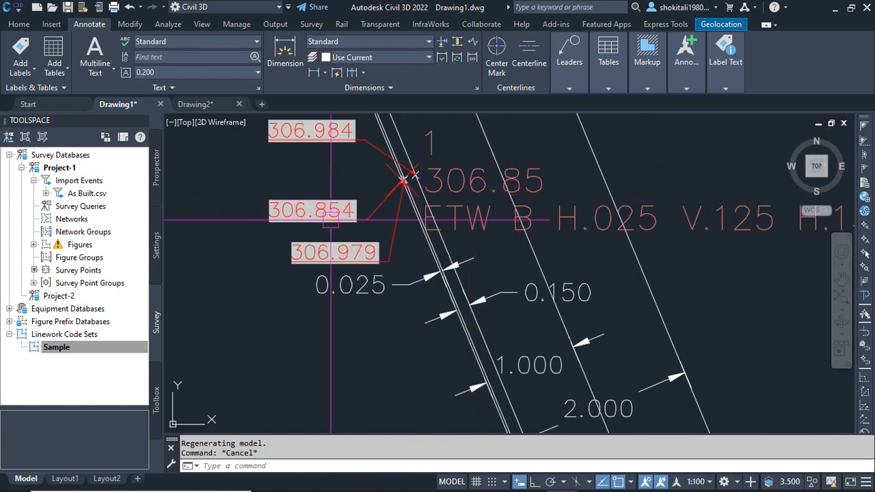
pyautogui.scroll(2, 330, 218)
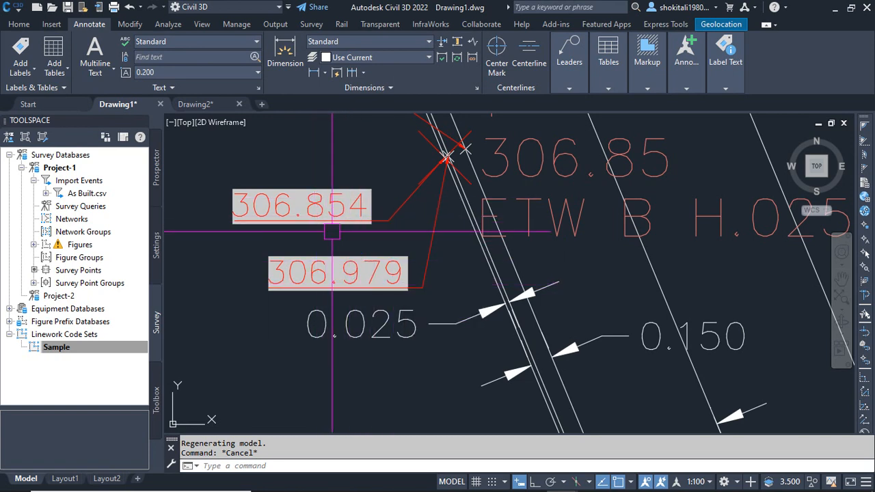
pyautogui.scroll(-2, 334, 236)
pyautogui.scroll(6, 402, 187)
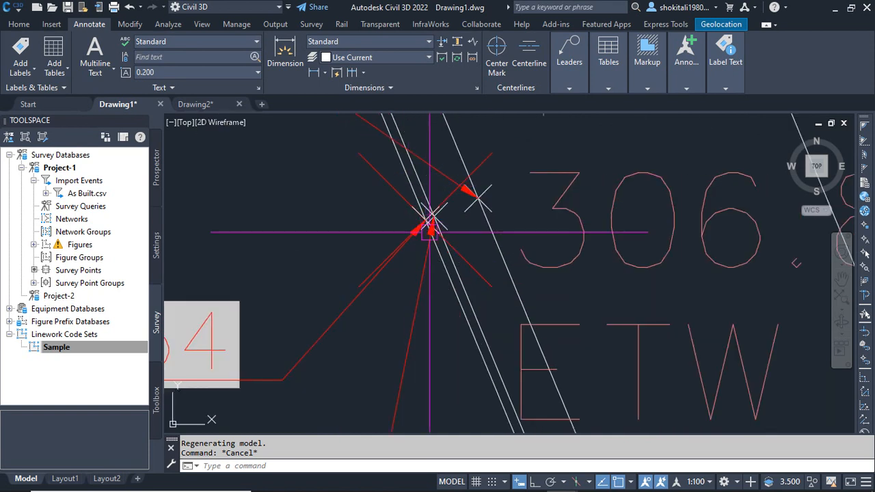
pyautogui.scroll(-2, 432, 191)
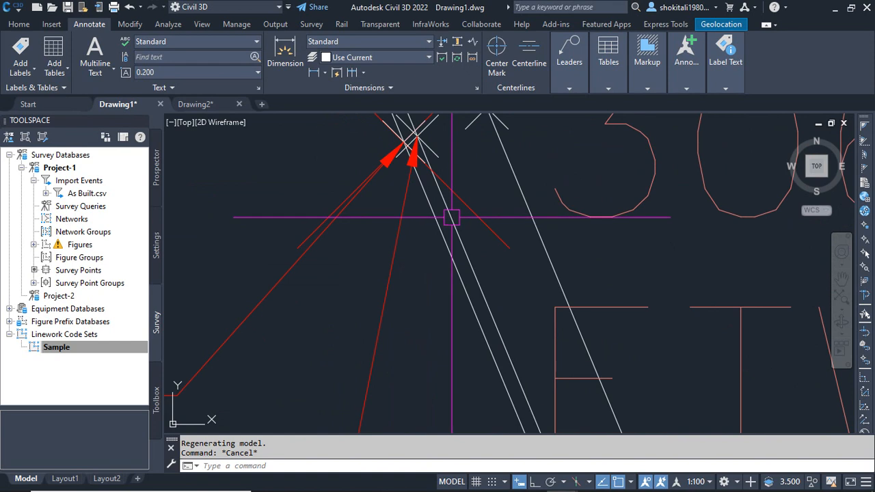
pyautogui.moveTo(451, 218)
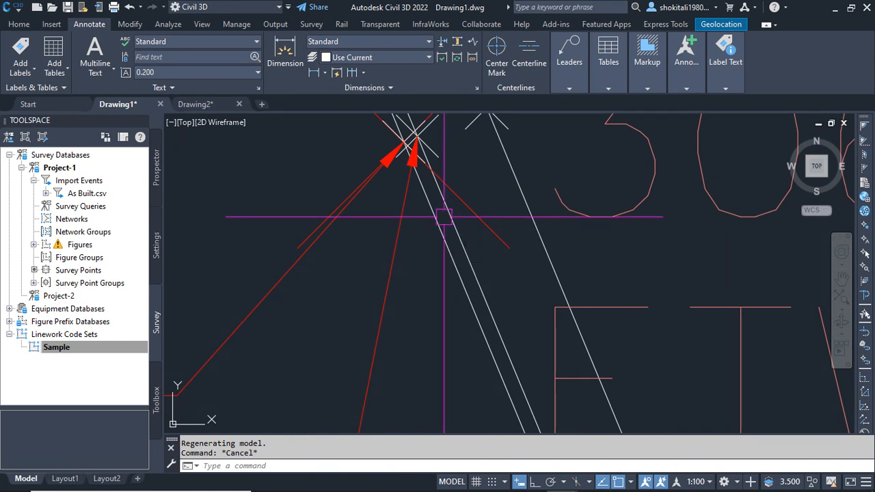
pyautogui.scroll(-5, 438, 226)
pyautogui.scroll(2, 400, 241)
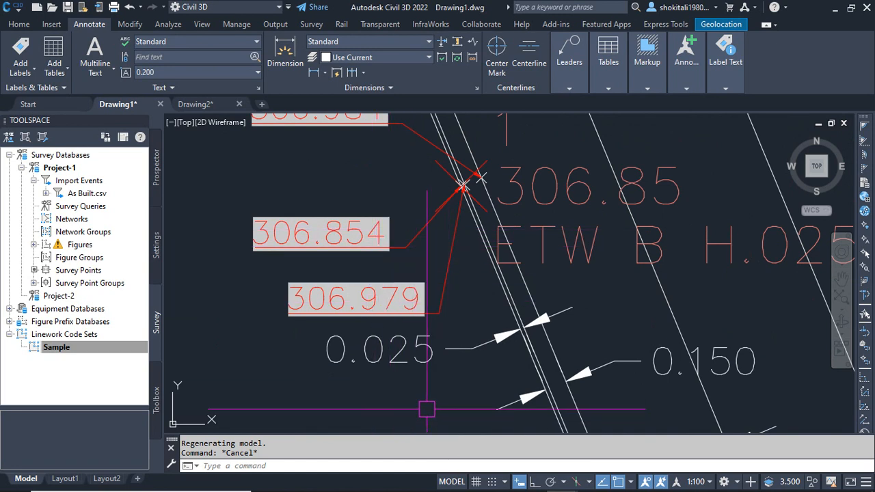
pyautogui.scroll(-1, 293, 209)
pyautogui.scroll(-1, 394, 207)
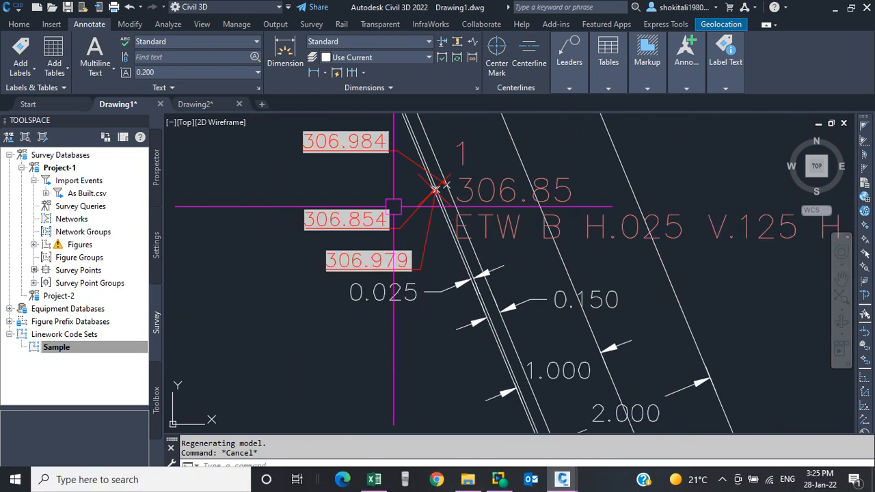
pyautogui.scroll(4, 393, 206)
pyautogui.scroll(-3, 506, 227)
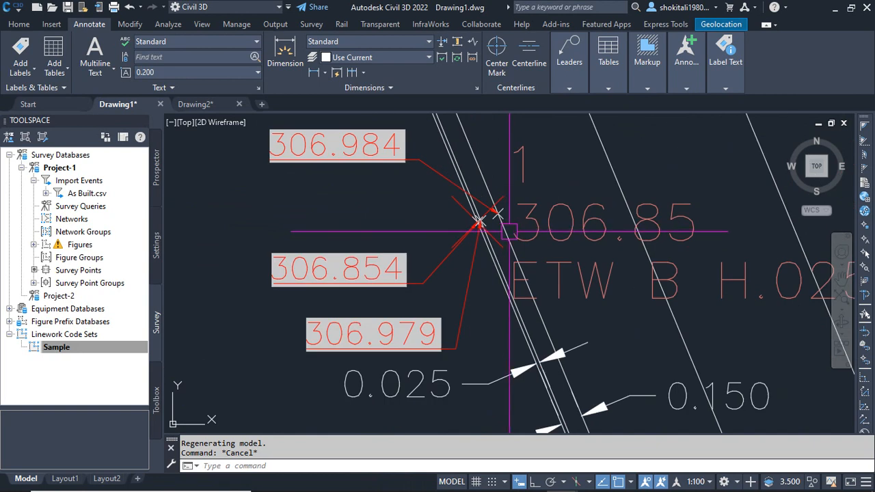
# Inspect the horizontal dimensions between the base line and its first two offsets, and recheck the elevation labels at point 1
pyautogui.scroll(-1, 509, 317)
pyautogui.moveTo(550, 368); pyautogui.dragTo(482, 305, button='middle')
pyautogui.scroll(1, 460, 325)
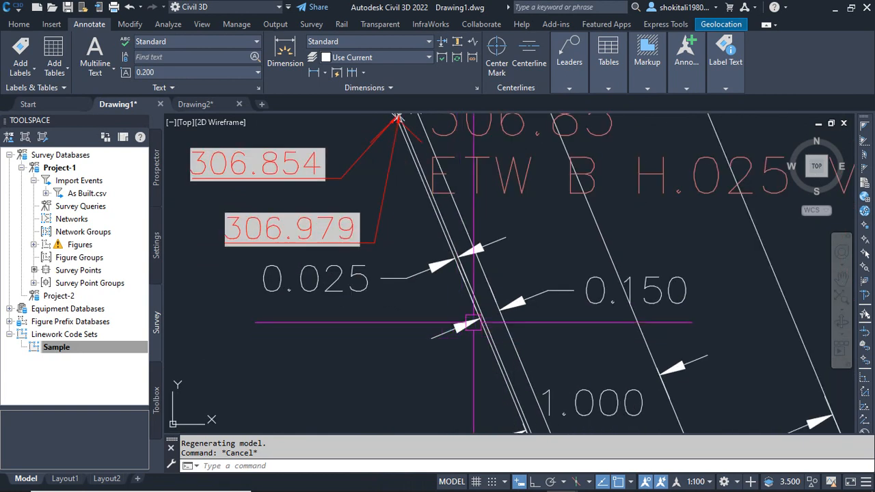
pyautogui.scroll(4, 473, 322)
pyautogui.scroll(-4, 479, 320)
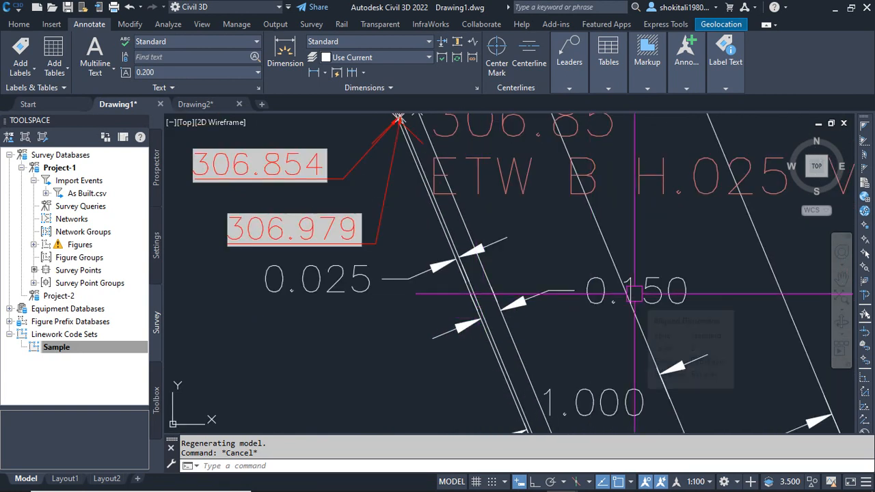
pyautogui.scroll(-2, 635, 293)
pyautogui.scroll(2, 449, 216)
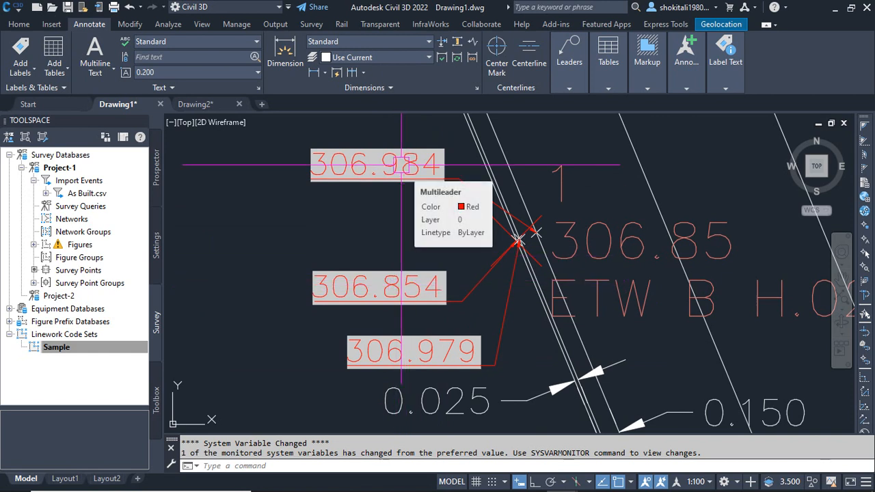
# Check the second offset pair, H.15 V.13, in point 1's description in As Built.csv in Excel, and reopen Drawing1
pyautogui.moveTo(455, 465)
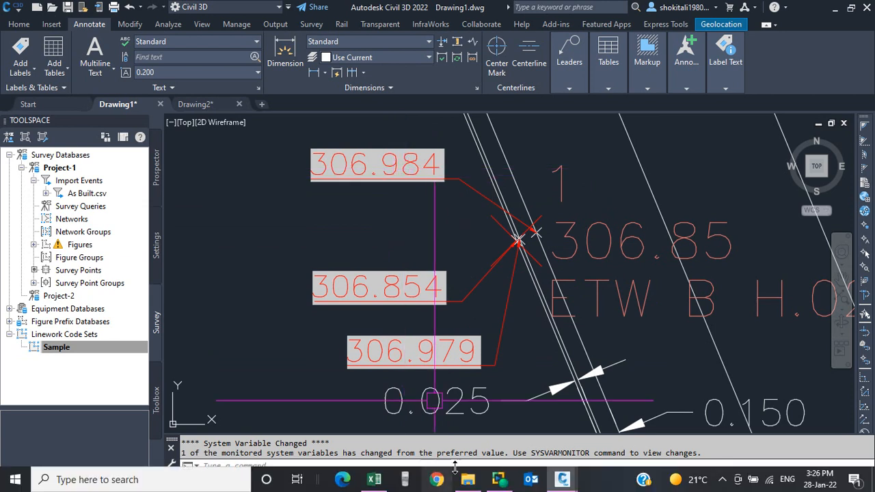
pyautogui.click(405, 482)
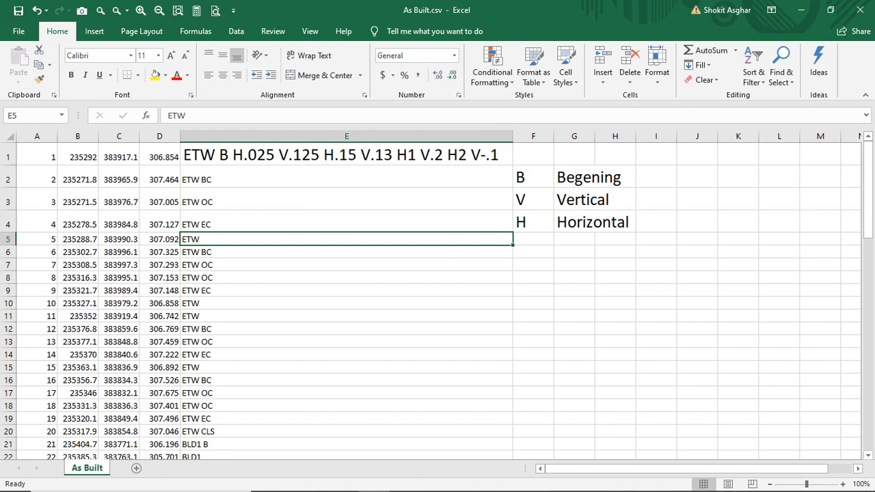
pyautogui.moveTo(494, 481)
pyautogui.moveTo(561, 482)
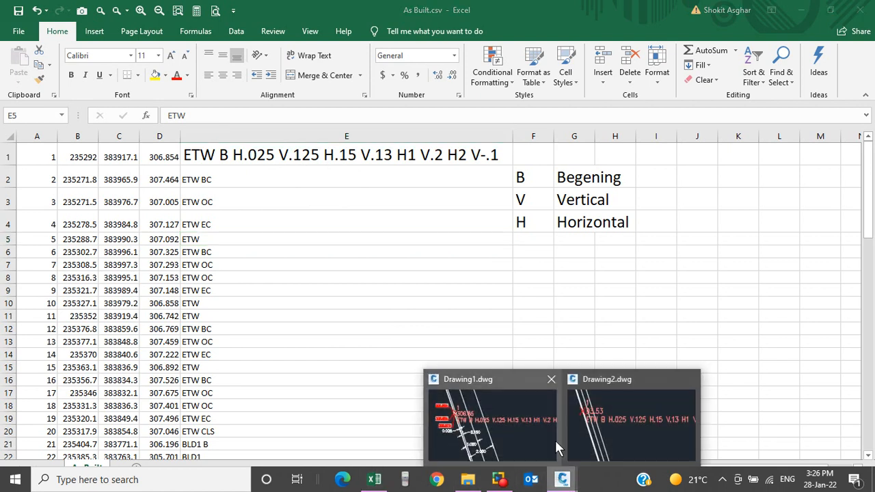
pyautogui.click(493, 418)
# Compare the dimensioned spacing of the offset lines below point 1 with the horizontal offset codes in its description
pyautogui.moveTo(555, 407); pyautogui.dragTo(504, 262, button='middle')
pyautogui.scroll(1, 567, 303)
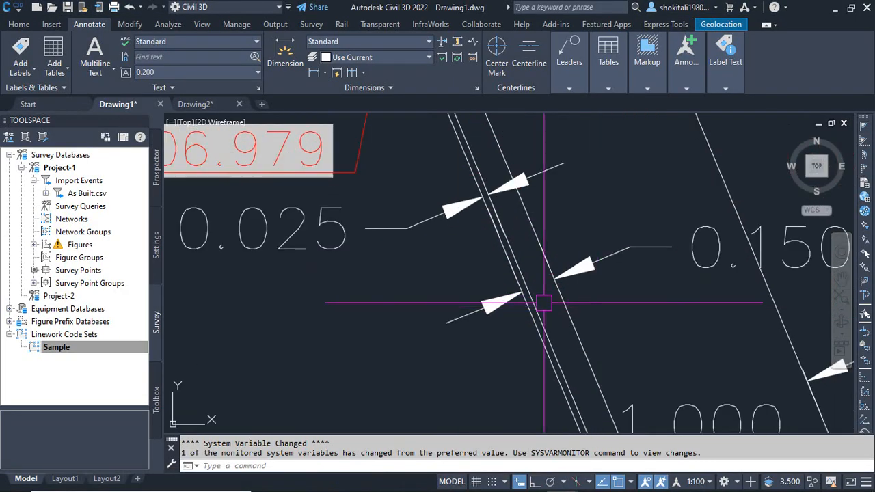
pyautogui.scroll(-1, 570, 289)
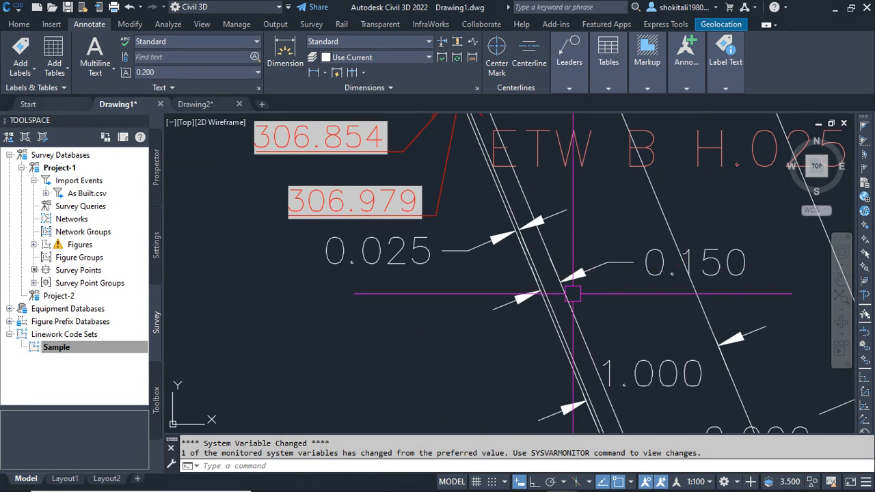
pyautogui.scroll(-4, 571, 291)
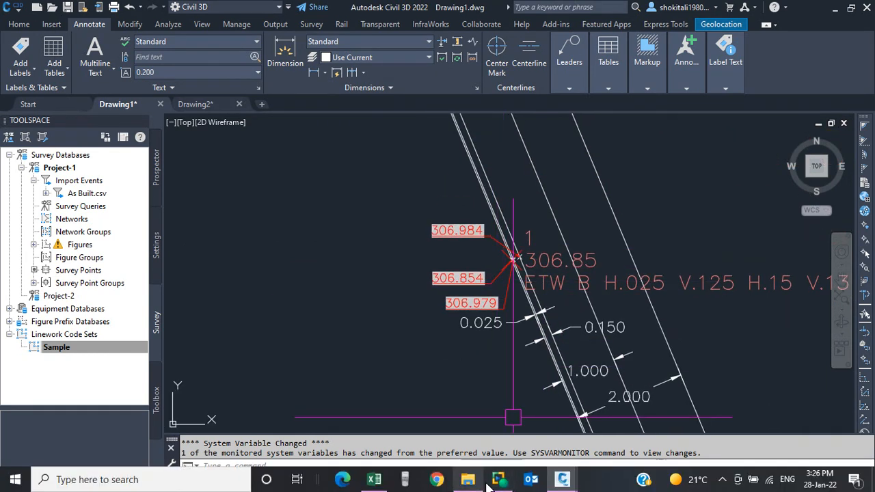
# Review the remaining offset pairs, H1 V.2 and H2 V-.1, in point 1's description in Excel, and return to Drawing1 in Civil 3D
pyautogui.click(374, 479)
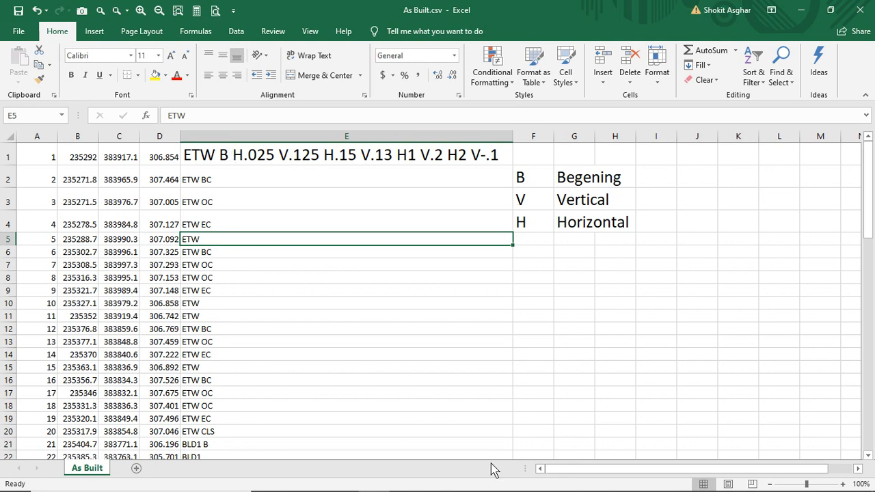
pyautogui.moveTo(496, 485)
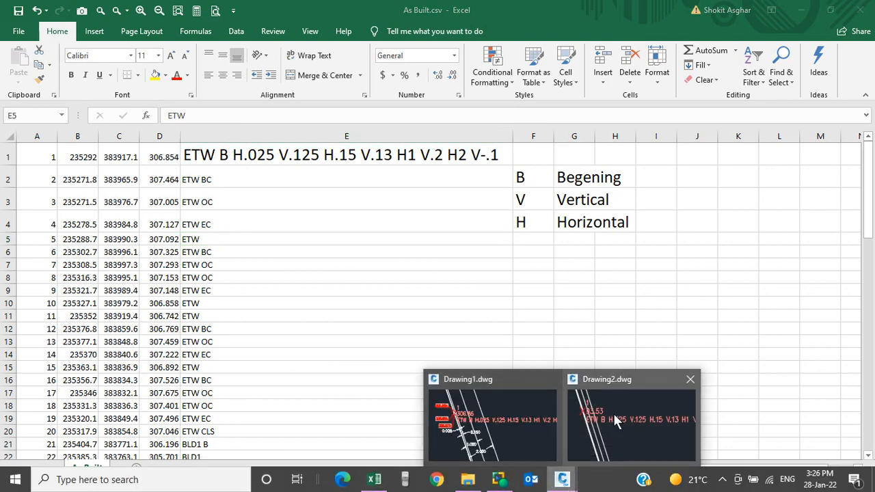
pyautogui.click(527, 424)
# Select the base ETW figure line beside the offset dimensions, trace it up to its start at point 1, and clear the selection
pyautogui.scroll(2, 414, 288)
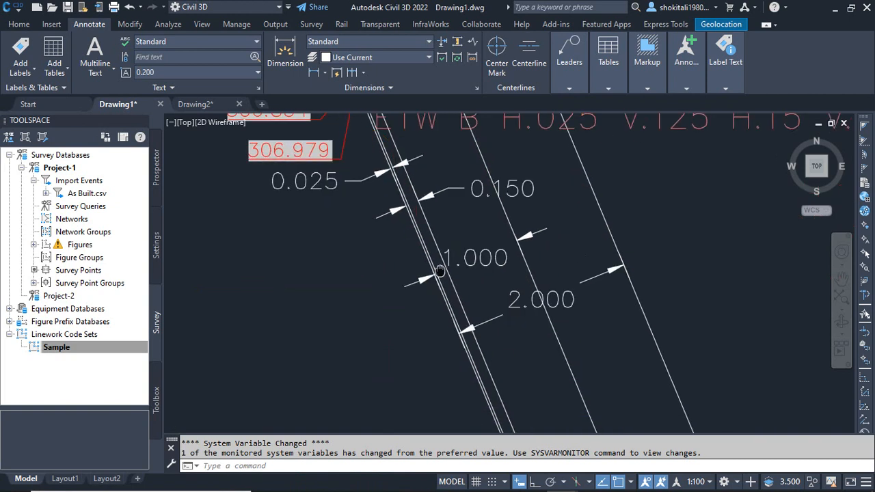
pyautogui.scroll(2, 473, 190)
pyautogui.scroll(2, 371, 215)
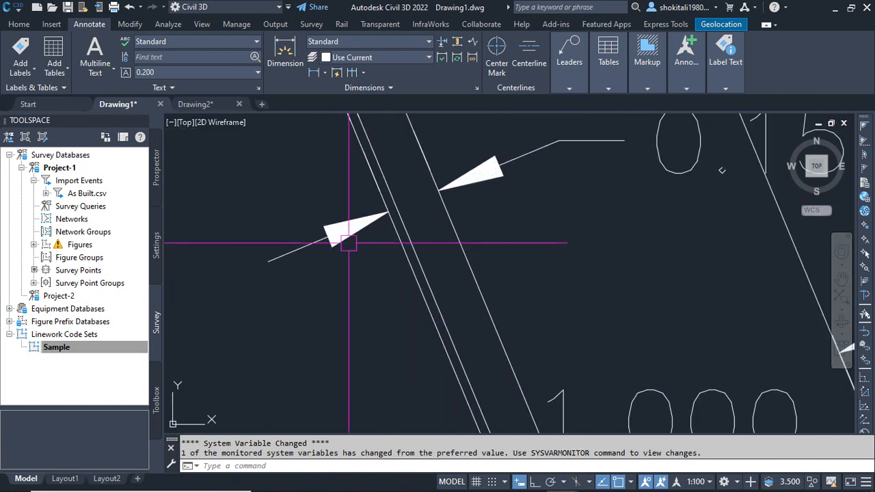
pyautogui.click(401, 258)
pyautogui.scroll(-6, 401, 263)
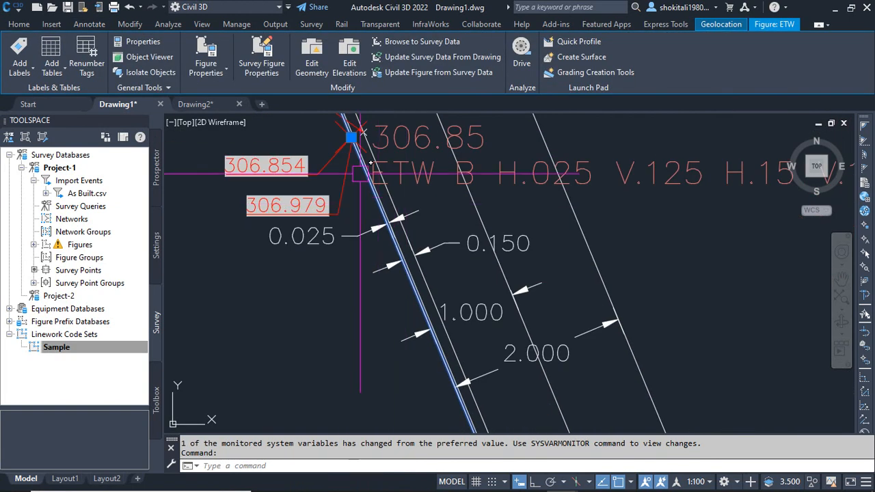
pyautogui.moveTo(348, 150); pyautogui.dragTo(389, 230, button='middle')
pyautogui.scroll(5, 389, 218)
pyautogui.scroll(3, 420, 239)
pyautogui.scroll(-8, 387, 199)
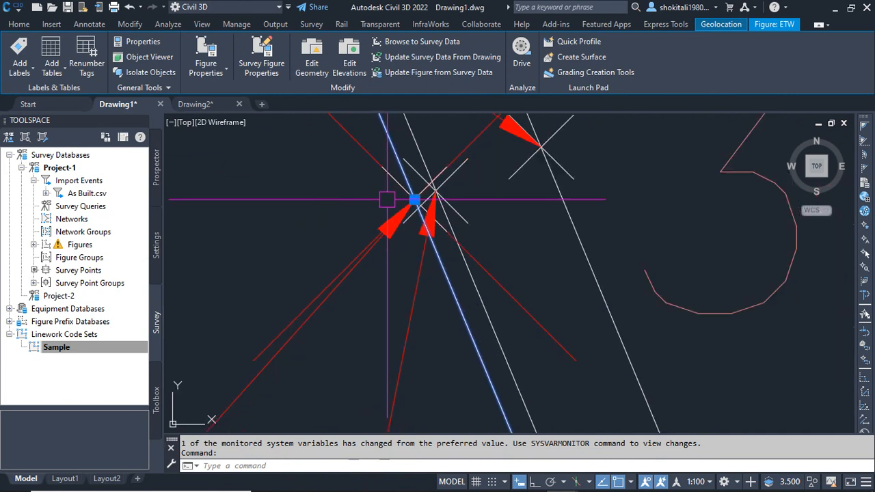
pyautogui.scroll(3, 416, 224)
pyautogui.scroll(2, 416, 224)
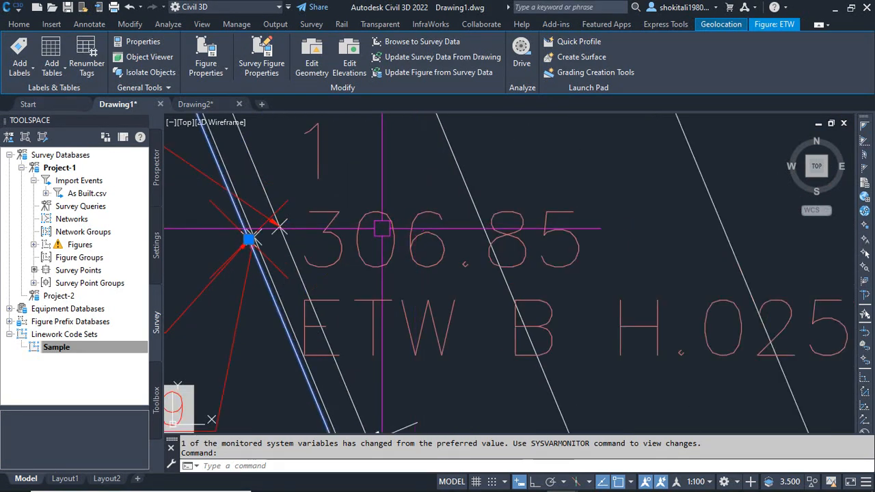
pyautogui.scroll(-6, 382, 229)
pyautogui.press('Escape')
# Examine which line the 1.000 and 2.000 offset dimensions start from, checking the closely spaced lines beside them
pyautogui.scroll(5, 382, 249)
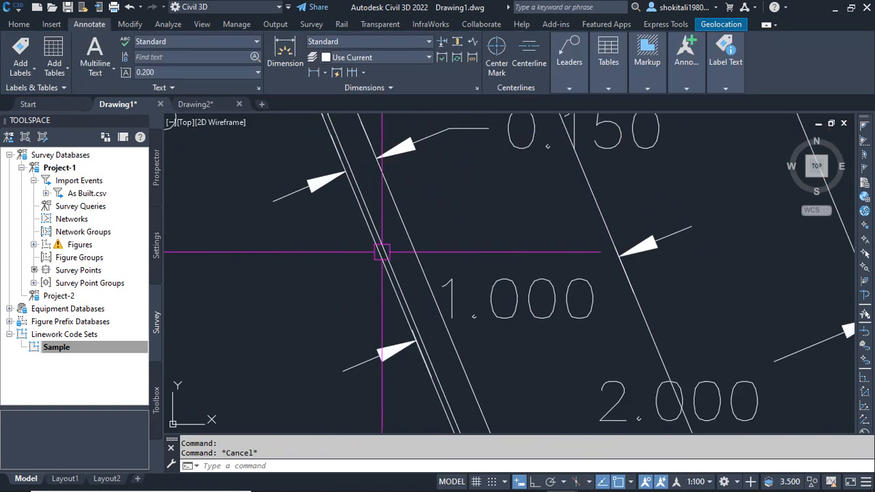
pyautogui.scroll(-2, 363, 246)
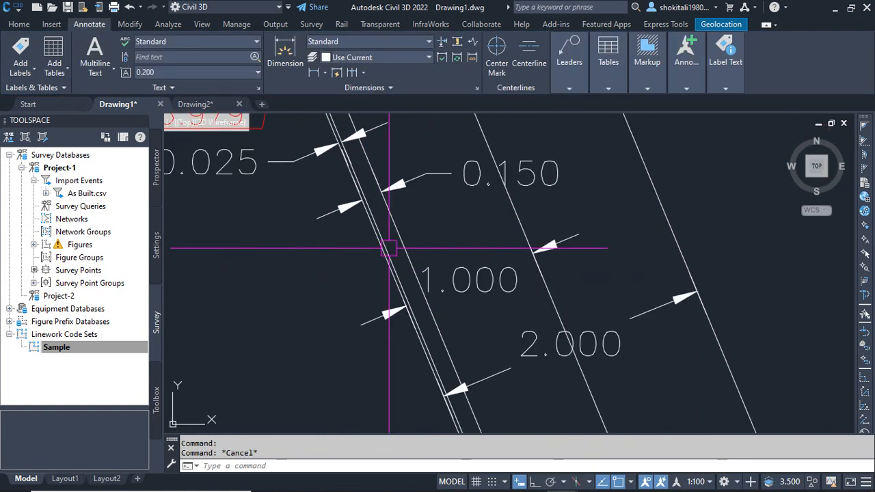
pyautogui.scroll(4, 373, 246)
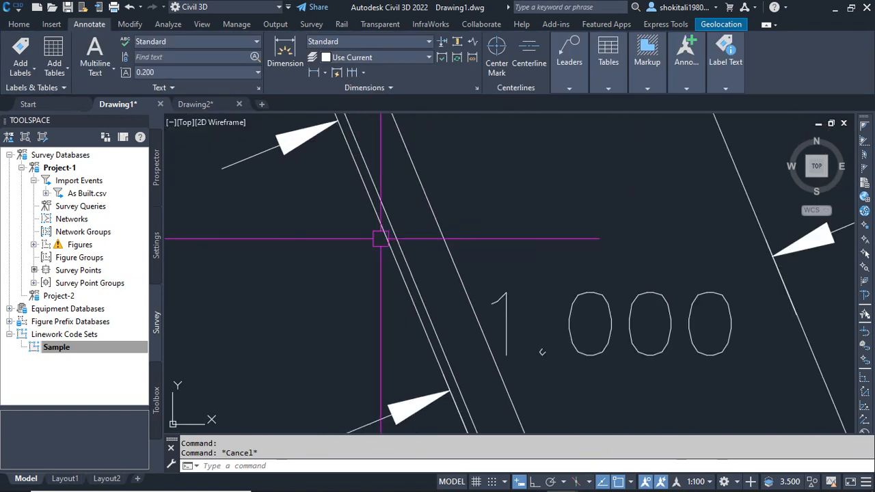
pyautogui.click(377, 240)
pyautogui.scroll(-3, 398, 257)
pyautogui.press('Escape')
pyautogui.moveTo(398, 257); pyautogui.dragTo(462, 317, button='middle')
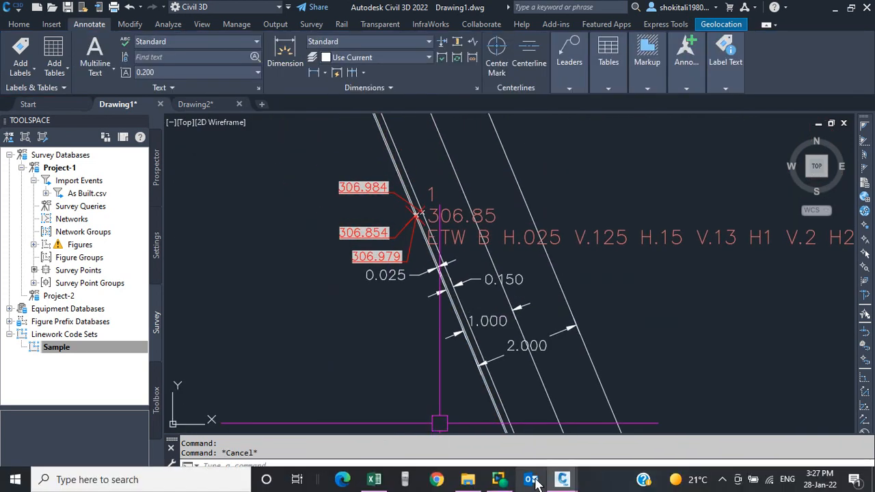
# Recheck point 1's vertical offset codes in As Built.csv in Excel, and reopen Drawing1 in Civil 3D
pyautogui.click(374, 479)
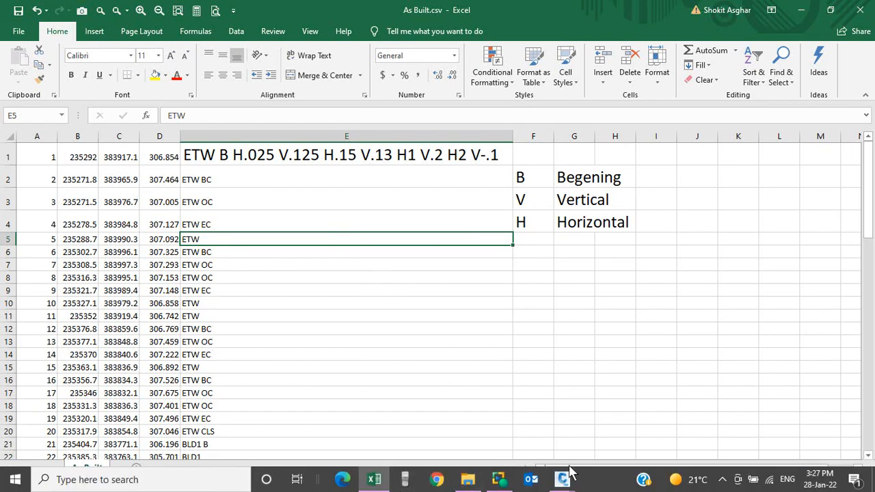
pyautogui.moveTo(564, 482)
pyautogui.click(488, 427)
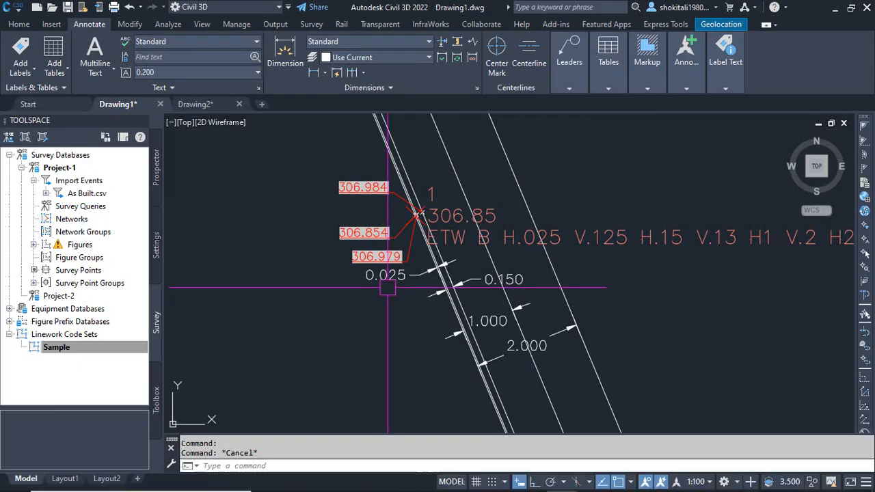
# Select the 306.854 elevation leader, trace its arrowhead to the base line at point 1, and clear the selection
pyautogui.scroll(2, 394, 250)
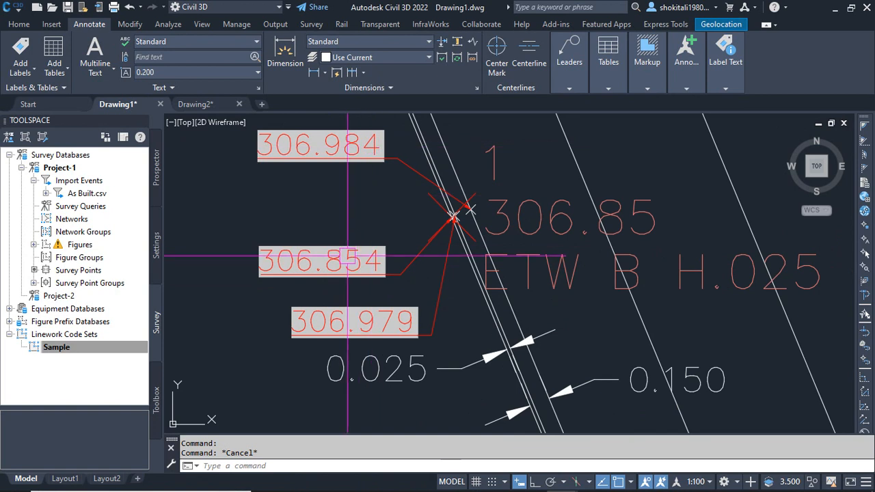
pyautogui.scroll(3, 444, 225)
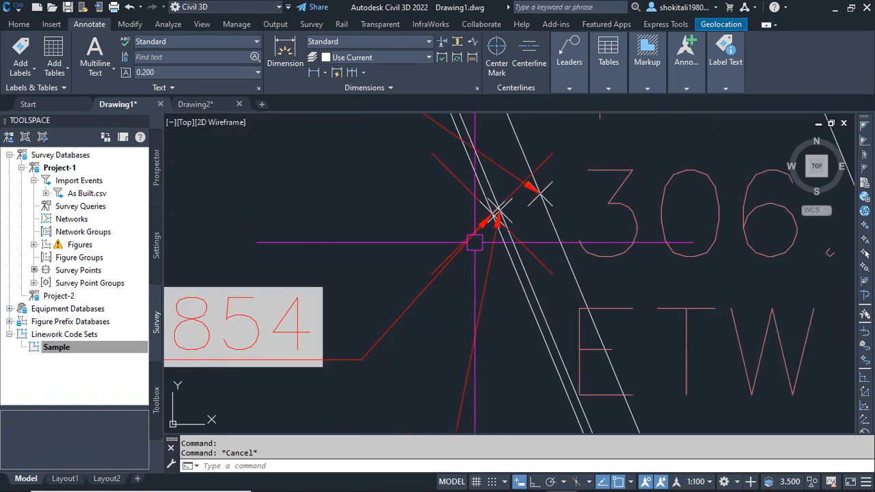
pyautogui.click(530, 142)
pyautogui.scroll(2, 520, 150)
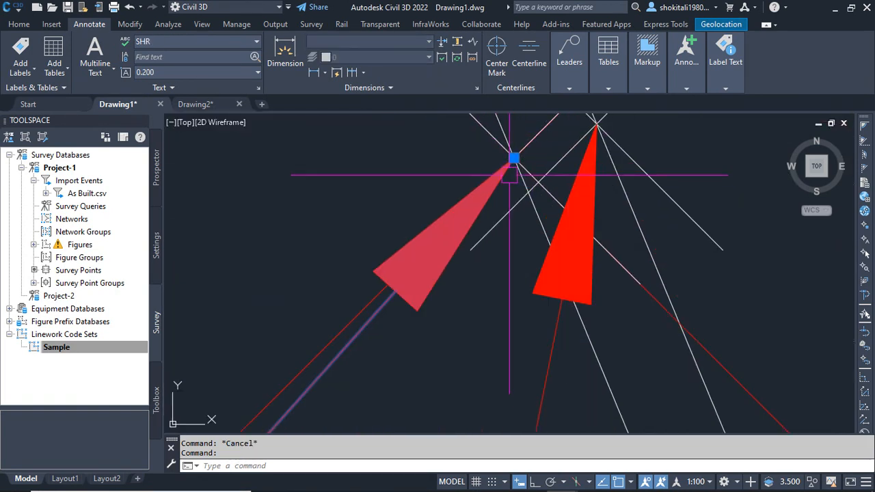
pyautogui.scroll(-2, 510, 169)
pyautogui.scroll(-5, 510, 170)
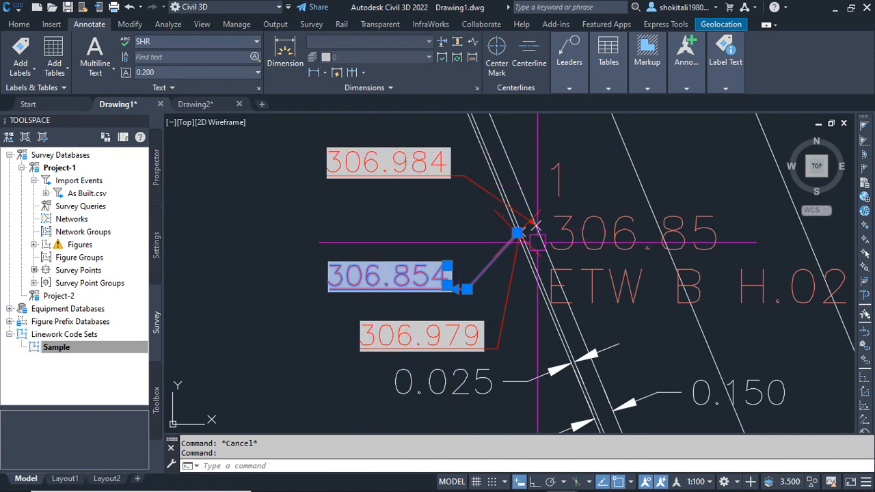
pyautogui.scroll(2, 518, 233)
pyautogui.press('Escape')
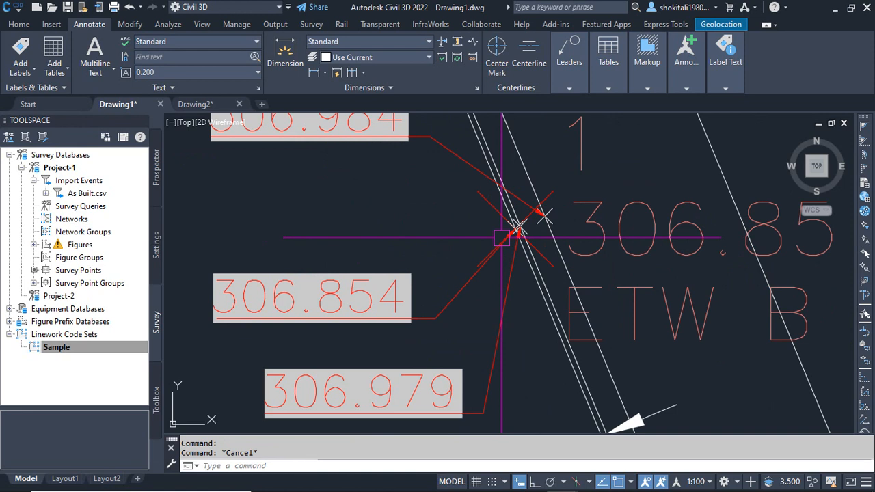
# Inspect the starting points of the closely spaced figure lines at point 1 against their elevation leaders
pyautogui.scroll(2, 503, 219)
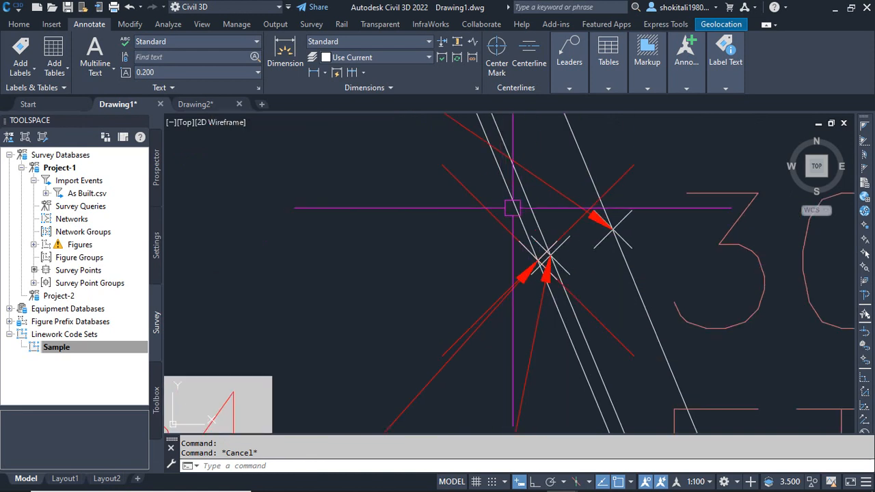
pyautogui.click(512, 208)
pyautogui.press('Escape')
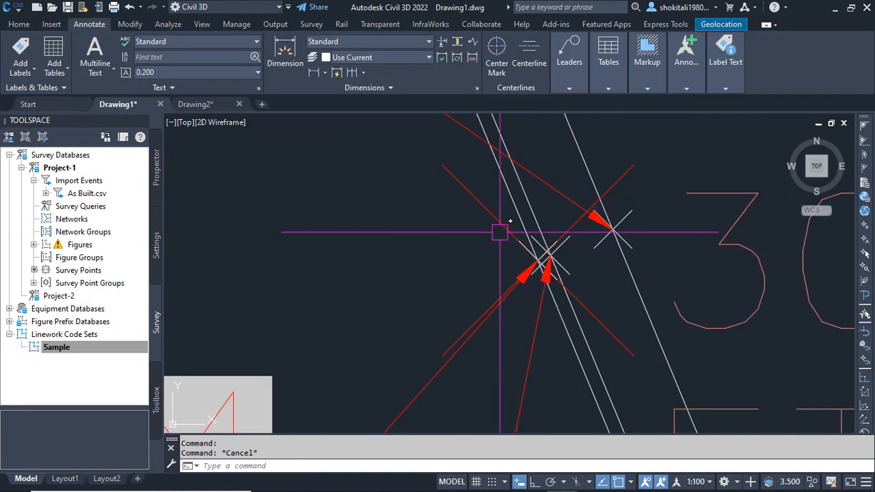
pyautogui.scroll(-2, 479, 250)
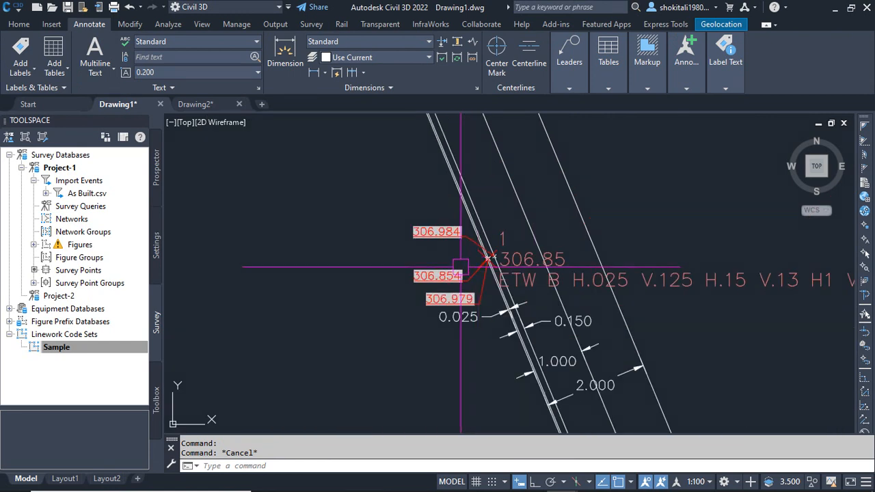
# Switch to As Built.csv in Excel and read the full offset code sequence in point 1's description
pyautogui.moveTo(471, 486)
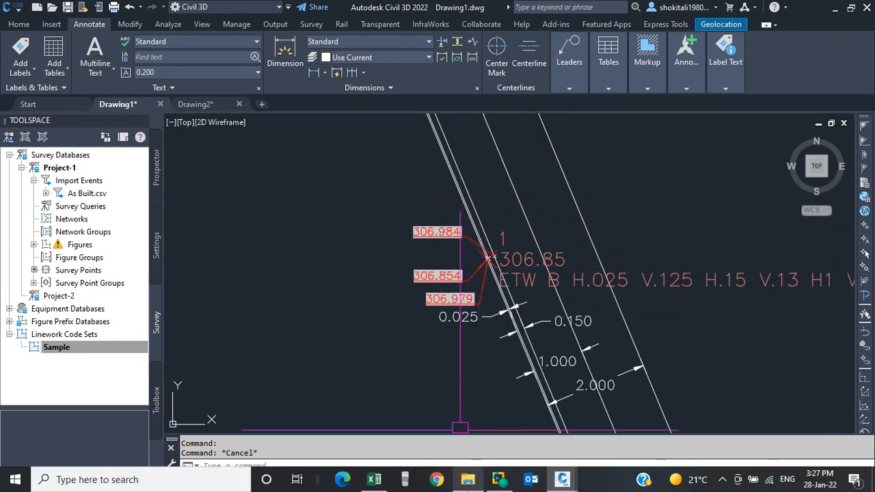
pyautogui.click(374, 481)
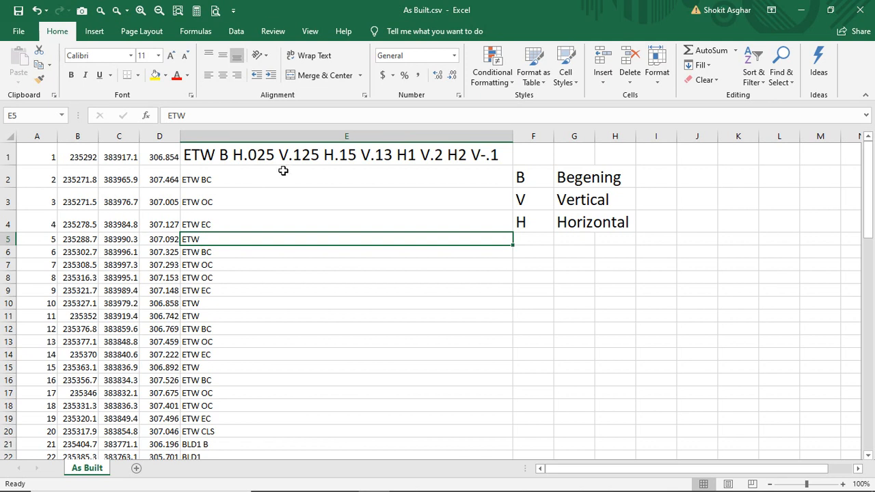
pyautogui.click(385, 321)
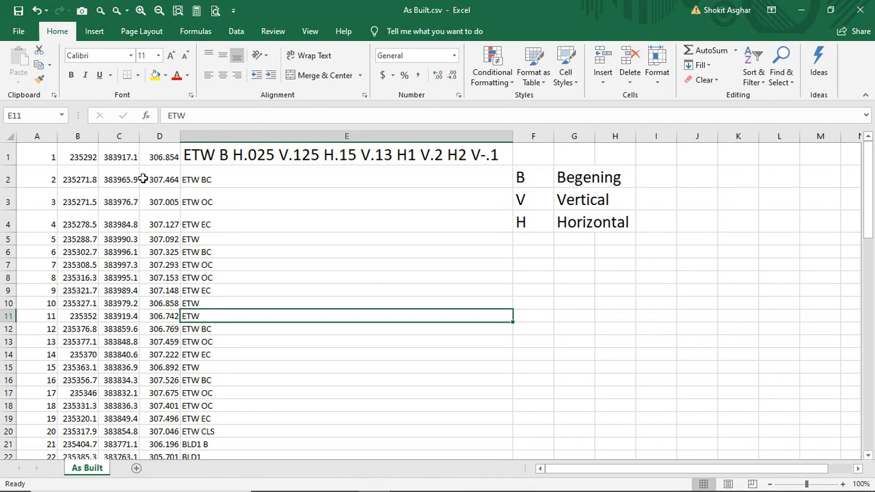
# Copy the formatting of point 1's description in cell E1 onto the ETW BC description in cell E2
pyautogui.click(196, 182)
pyautogui.click(279, 158)
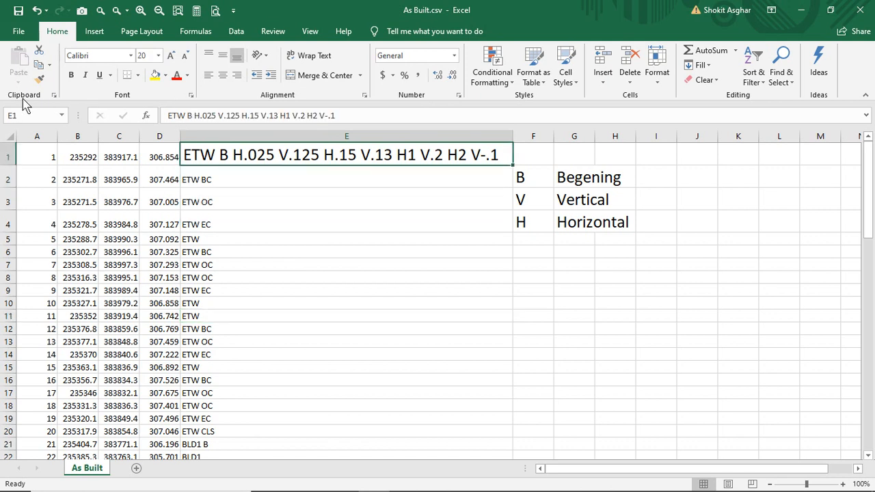
pyautogui.click(39, 79)
pyautogui.click(228, 180)
pyautogui.press('Down')
pyautogui.press('Down')
pyautogui.press('Down')
pyautogui.press('Down')
pyautogui.press('Down')
pyautogui.press('Down')
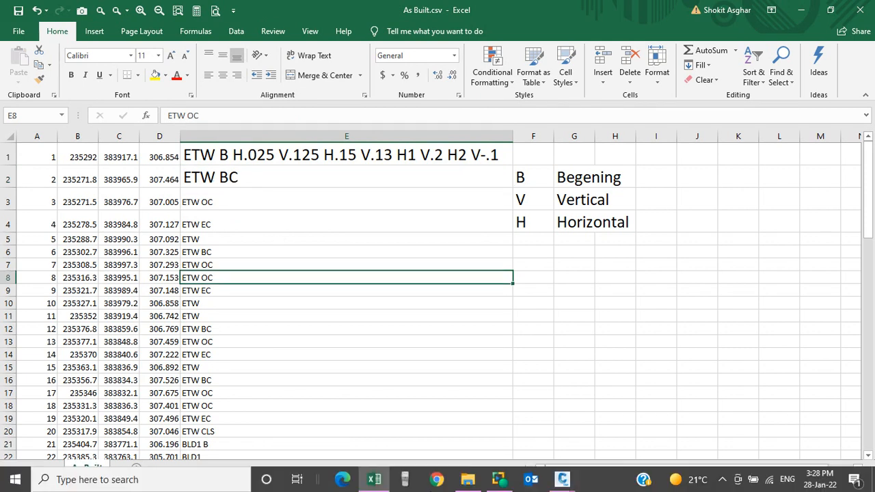
# Return to Drawing1 in Civil 3D and open the Sample linework code set for editing
pyautogui.moveTo(562, 483)
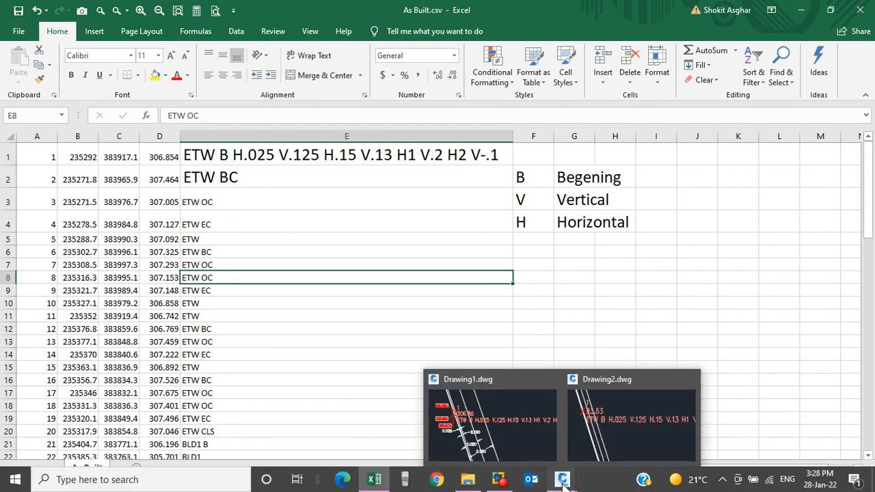
pyautogui.click(505, 422)
pyautogui.click(70, 352)
pyautogui.rightClick(71, 354)
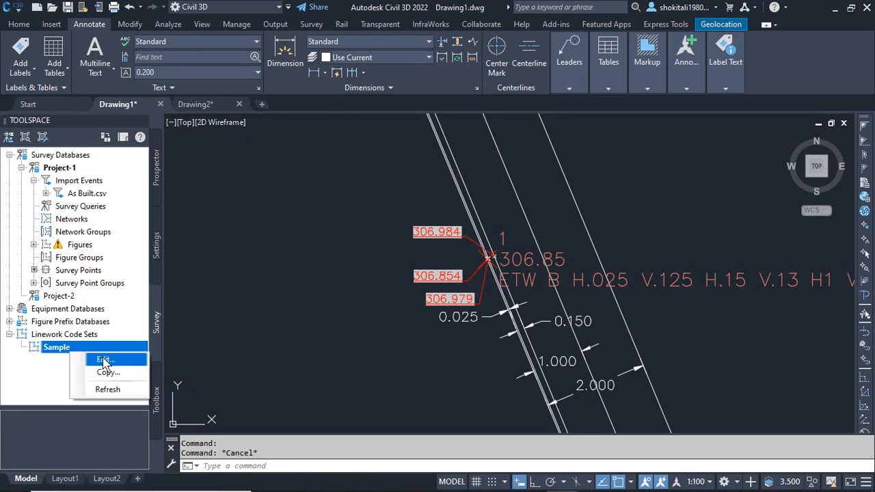
pyautogui.click(106, 358)
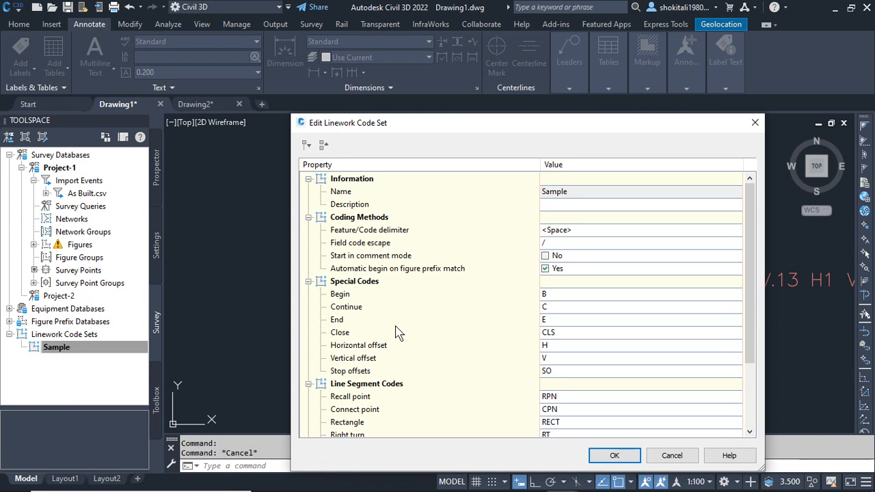
# Review the curve segment codes in the Sample linework code set, including the Begin curve code, and close the dialog without changes
pyautogui.scroll(-3, 441, 352)
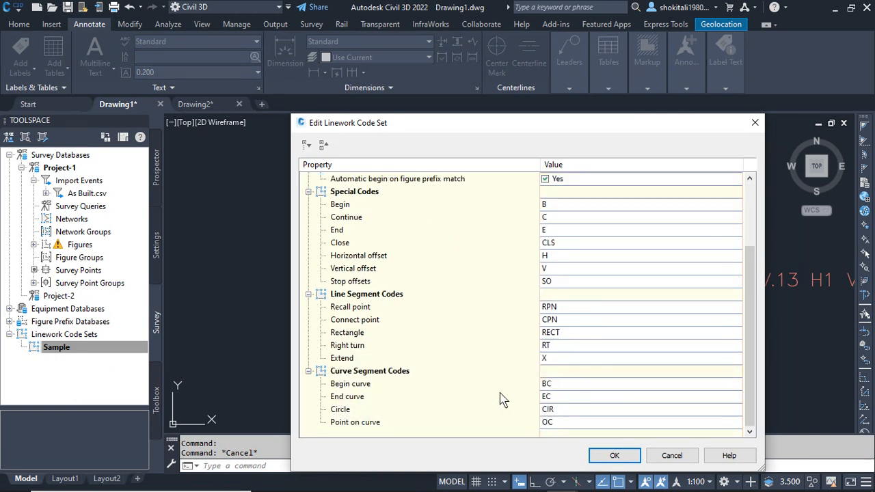
pyautogui.click(551, 385)
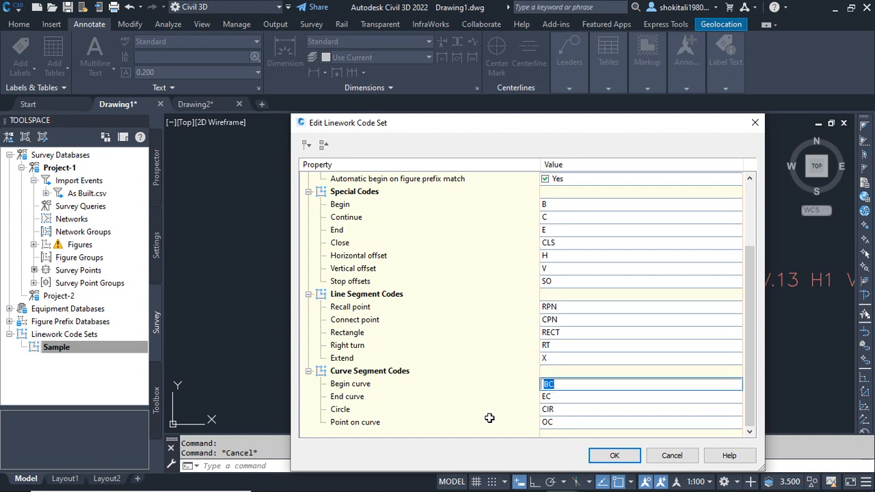
pyautogui.click(489, 418)
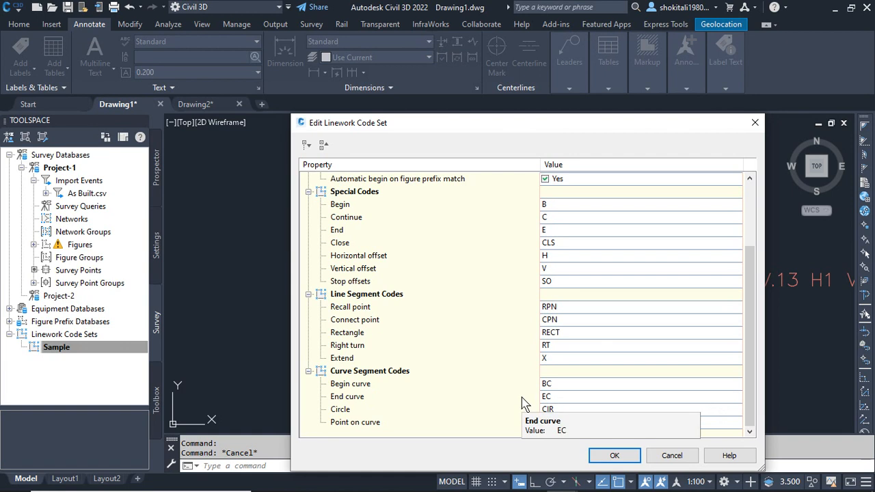
pyautogui.moveTo(440, 130); pyautogui.dragTo(173, 166)
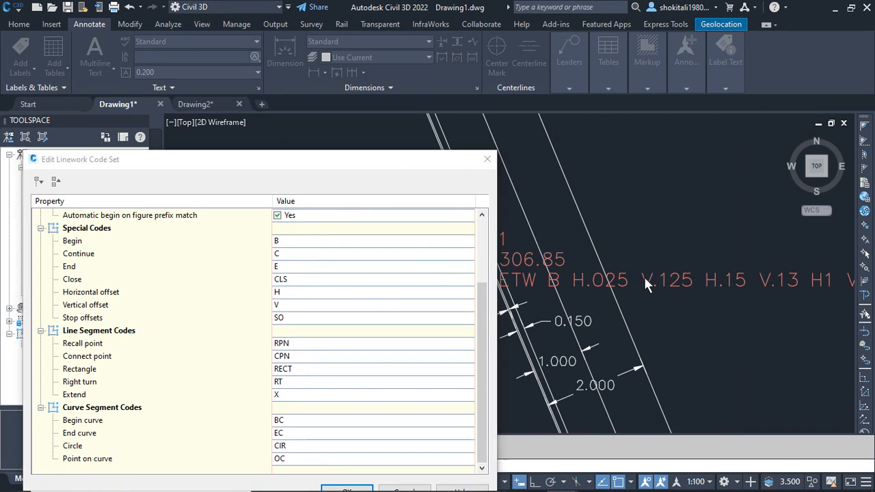
pyautogui.click(487, 159)
# Locate point 2, coded ETW BC, where the curve begins on the offset ETW figures
pyautogui.scroll(-5, 525, 272)
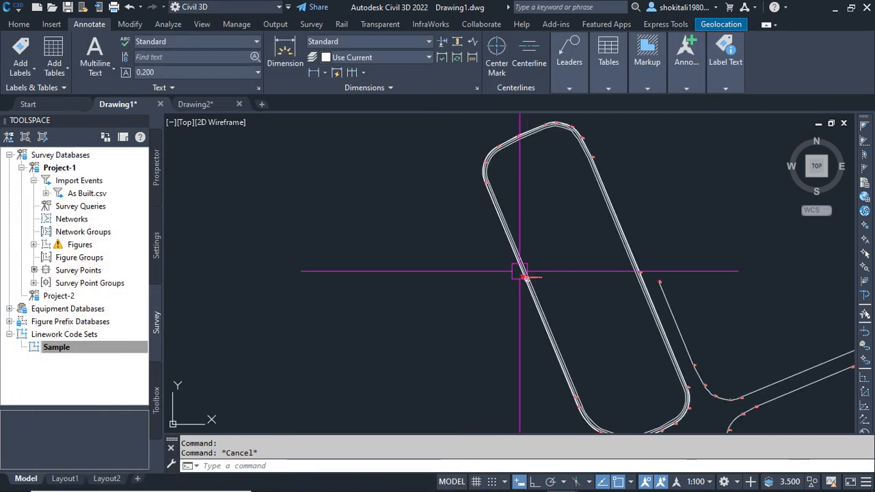
pyautogui.scroll(3, 541, 160)
pyautogui.scroll(4, 524, 289)
pyautogui.scroll(4, 525, 285)
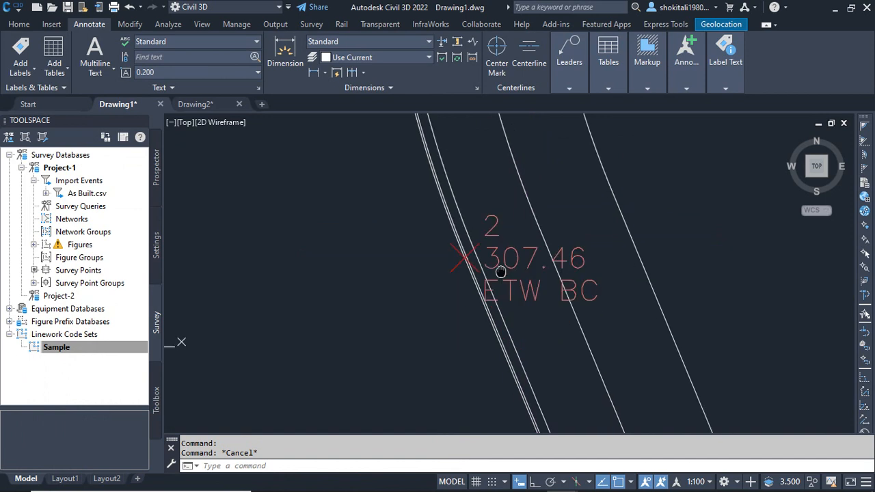
# Compare the ETW figures at points 1 and 2, checking how the offset lines continue from the start point to the curve
pyautogui.scroll(-8, 498, 274)
pyautogui.scroll(-5, 570, 264)
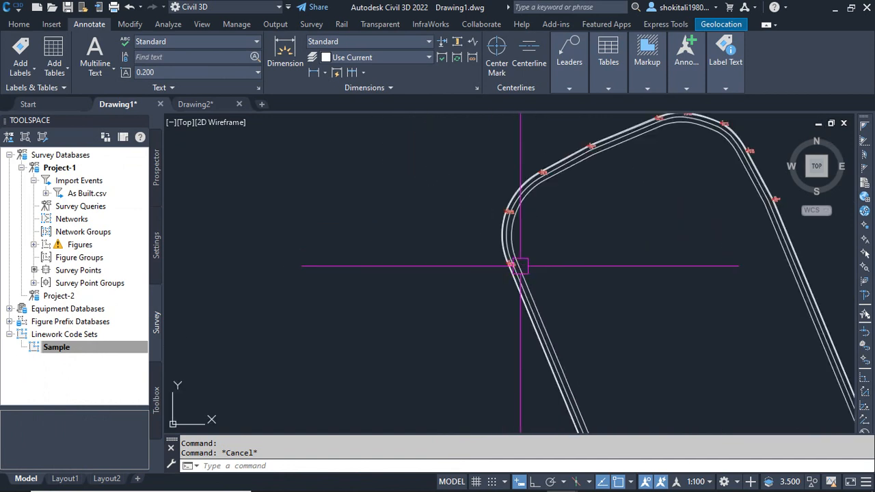
pyautogui.scroll(7, 529, 294)
pyautogui.scroll(4, 545, 209)
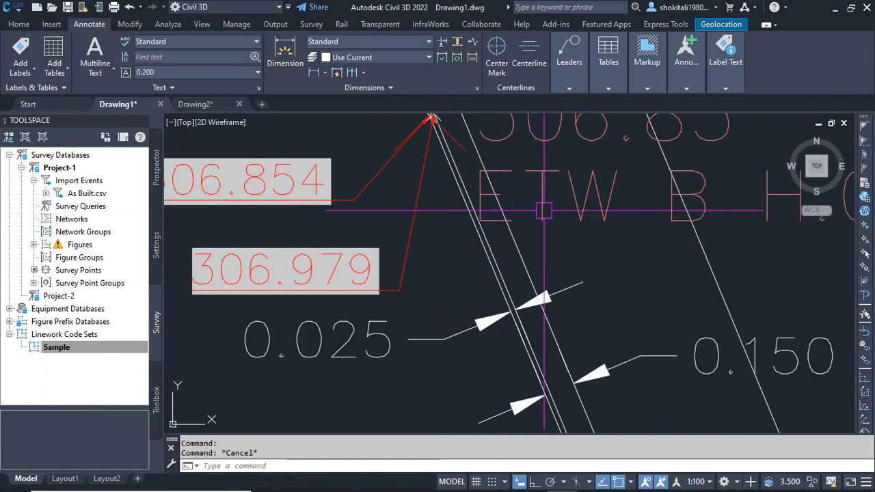
pyautogui.scroll(-14, 546, 266)
pyautogui.moveTo(509, 170); pyautogui.dragTo(524, 219, button='middle')
pyautogui.scroll(-4, 527, 217)
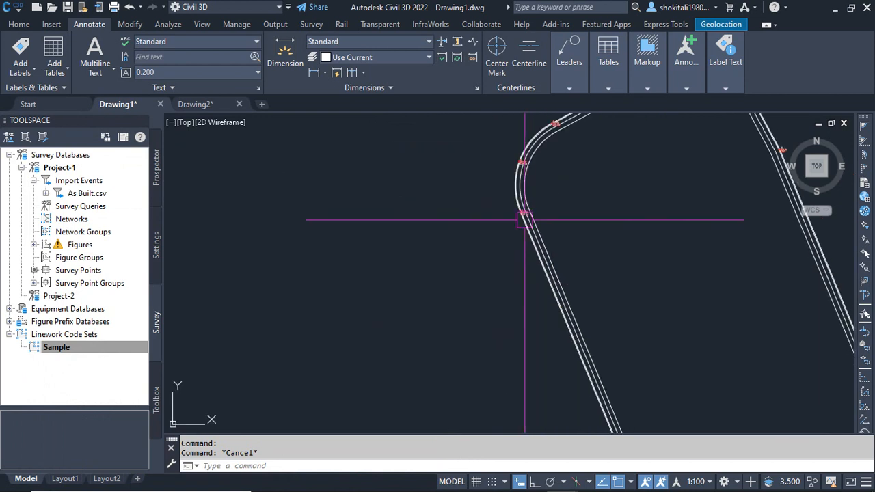
pyautogui.scroll(6, 595, 228)
pyautogui.scroll(-2, 620, 221)
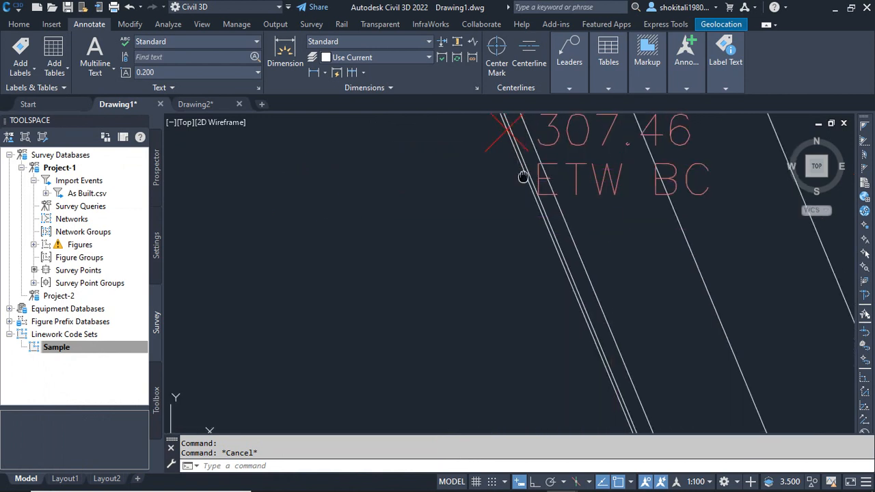
pyautogui.scroll(2, 514, 238)
pyautogui.scroll(-5, 536, 240)
pyautogui.scroll(-8, 535, 243)
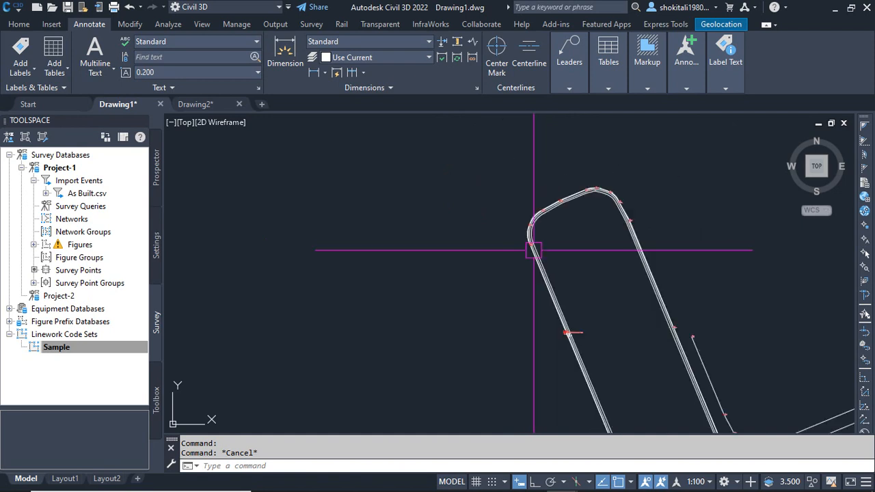
# Examine the offset codes in point 1's description against the dimensioned spacing and labelled elevations of the ETW offset figures
pyautogui.moveTo(581, 326); pyautogui.dragTo(565, 308, button='middle')
pyautogui.scroll(8, 544, 287)
pyautogui.scroll(5, 610, 264)
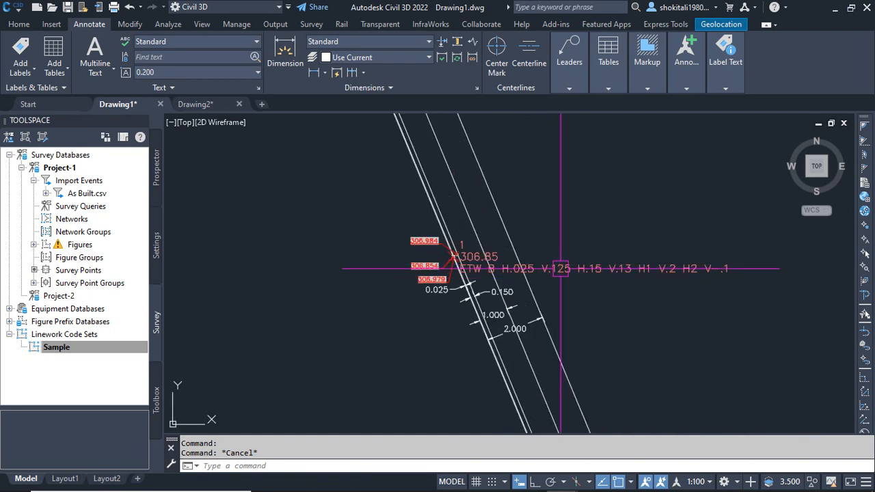
pyautogui.scroll(3, 547, 267)
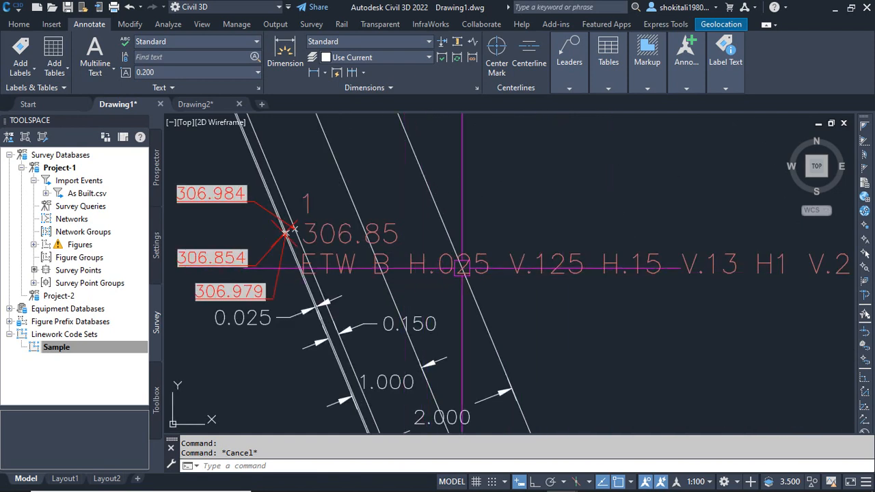
pyautogui.scroll(-3, 547, 264)
pyautogui.scroll(3, 551, 265)
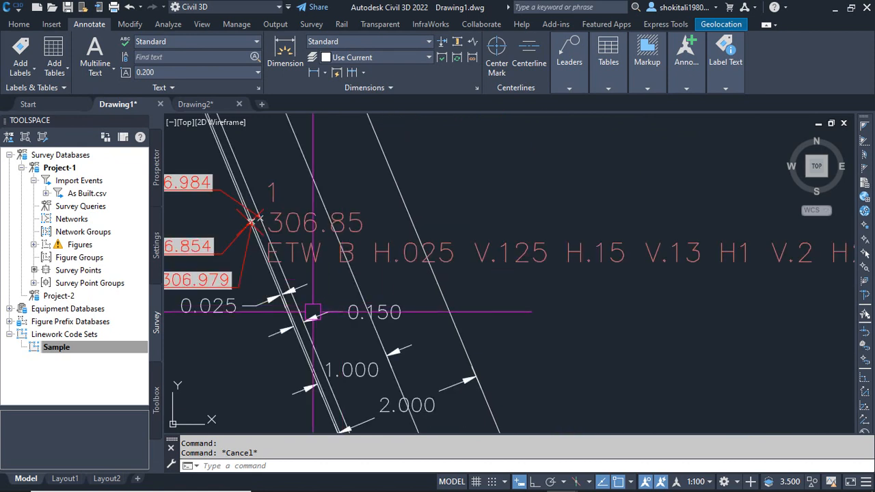
pyautogui.moveTo(435, 280)
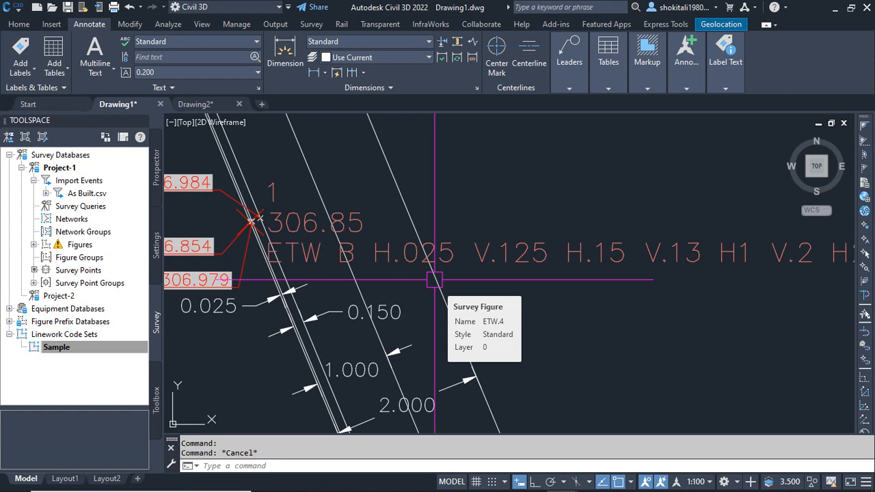
pyautogui.scroll(-5, 382, 290)
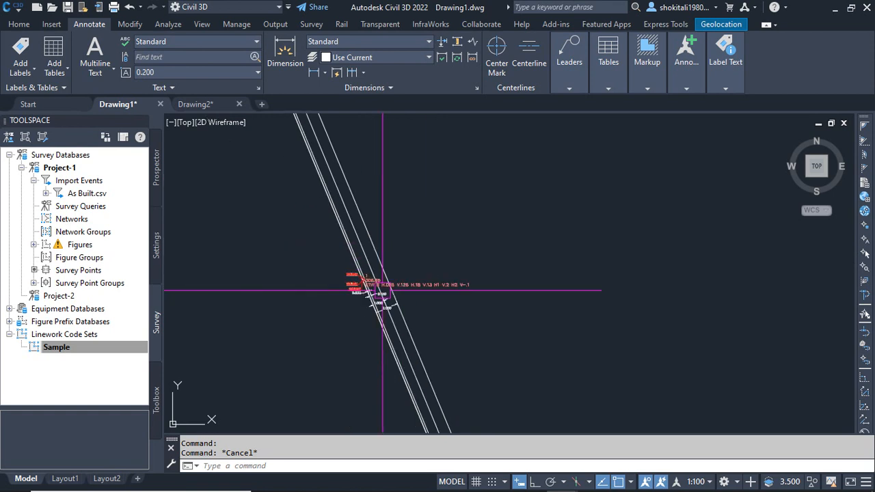
pyautogui.scroll(5, 383, 290)
pyautogui.scroll(-1, 453, 287)
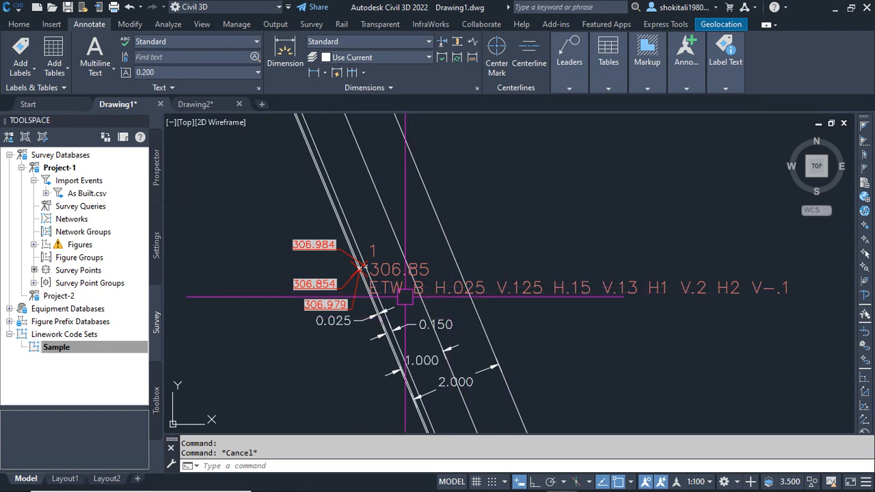
# Follow the offset ETW figures around both curves past points 2, 3 and 9 to check the curve codes
pyautogui.scroll(-3, 405, 298)
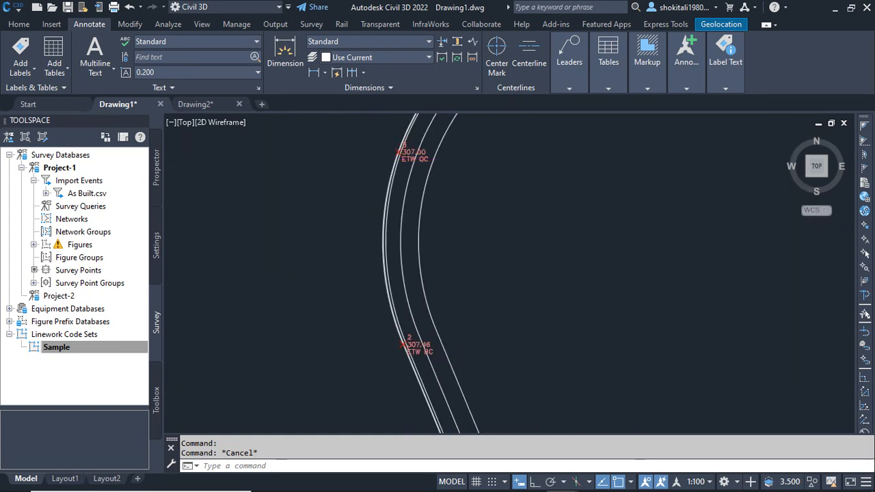
pyautogui.scroll(4, 411, 142)
pyautogui.scroll(-6, 486, 239)
pyautogui.moveTo(572, 164); pyautogui.dragTo(365, 201, button='middle')
pyautogui.scroll(2, 614, 186)
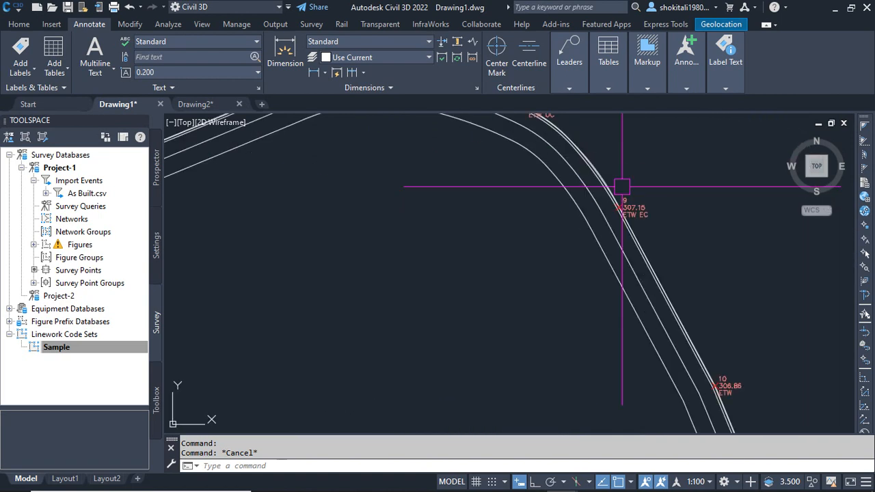
pyautogui.scroll(5, 630, 211)
pyautogui.scroll(-10, 630, 215)
pyautogui.moveTo(570, 304); pyautogui.dragTo(545, 200, button='middle')
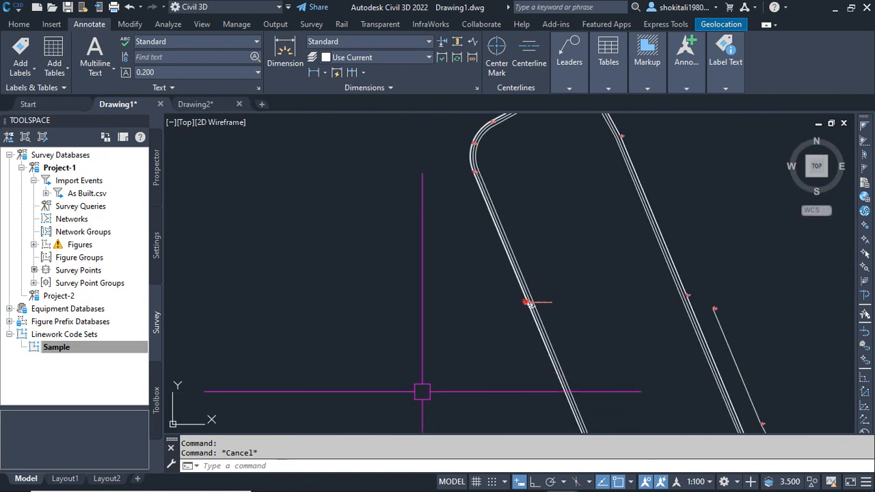
# Switch to As Built.csv in Excel and copy the formatting of cell E2 onto the ETW OC description in cell E3
pyautogui.moveTo(445, 487)
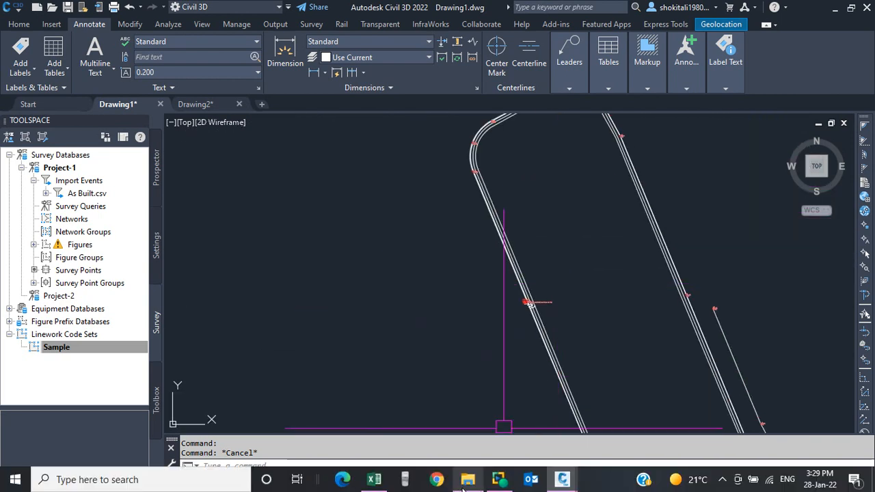
pyautogui.click(374, 480)
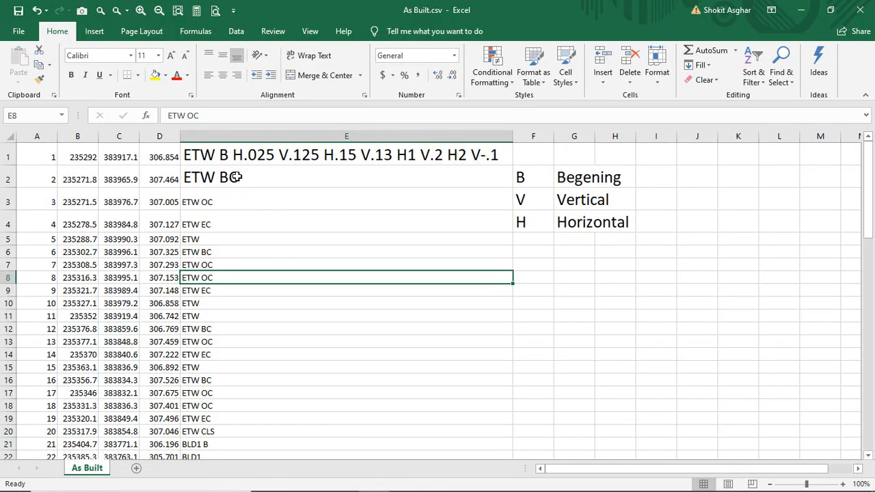
pyautogui.click(212, 198)
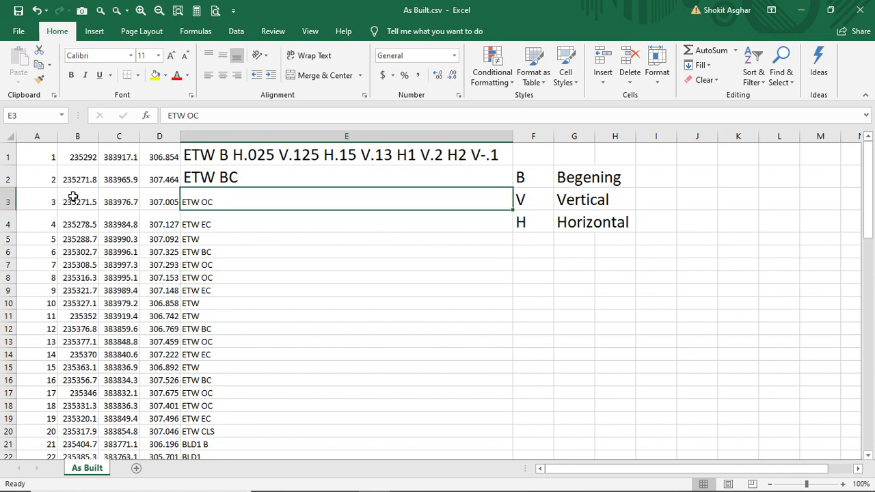
pyautogui.click(204, 179)
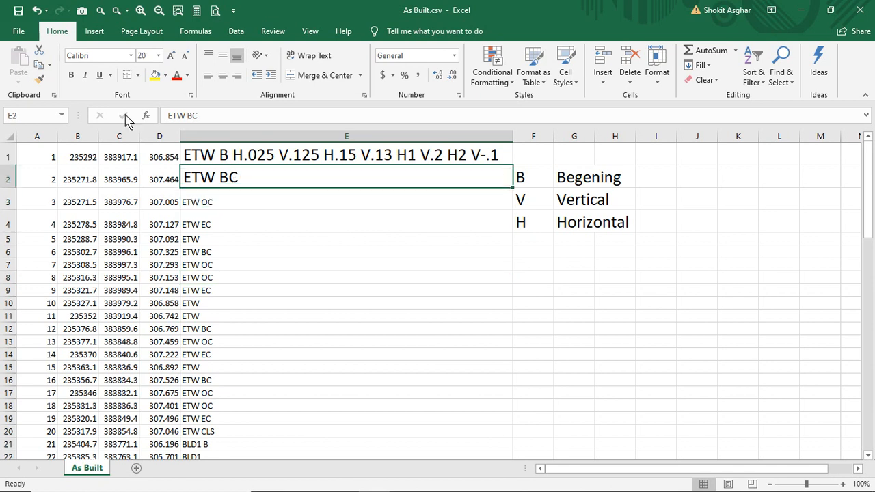
pyautogui.click(39, 79)
pyautogui.click(212, 205)
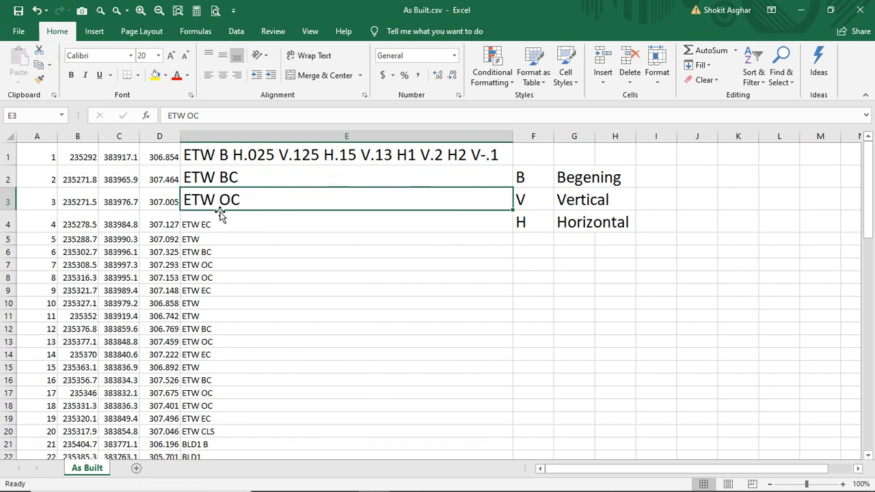
# Return to Drawing1 in Civil 3D and locate point 3, coded ETW OC, on the curve of the offset figures
pyautogui.moveTo(564, 482)
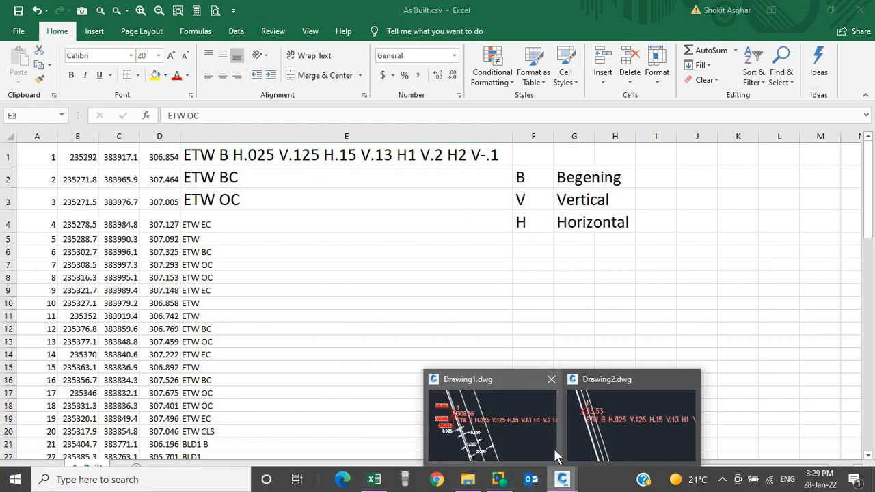
pyautogui.click(499, 421)
pyautogui.scroll(6, 473, 279)
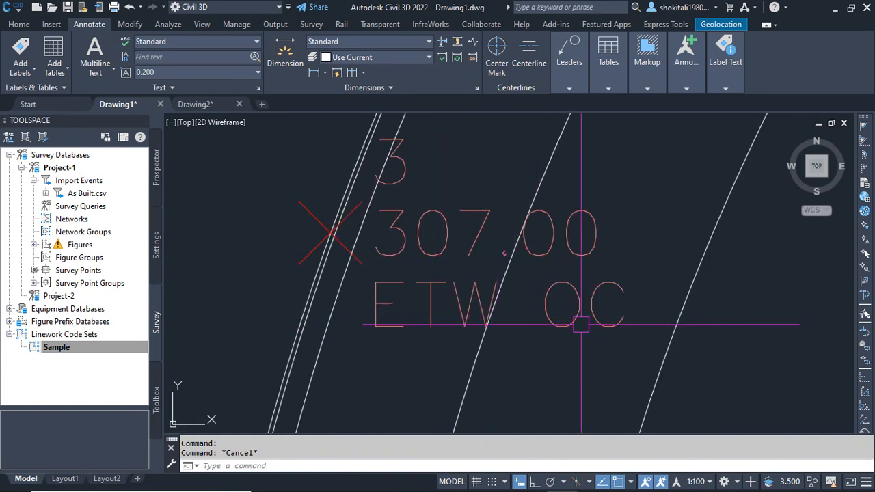
pyautogui.scroll(-4, 578, 315)
# Open the Sample linework code set, review the Point on curve code, and close the dialog without changes
pyautogui.click(96, 350)
pyautogui.rightClick(96, 350)
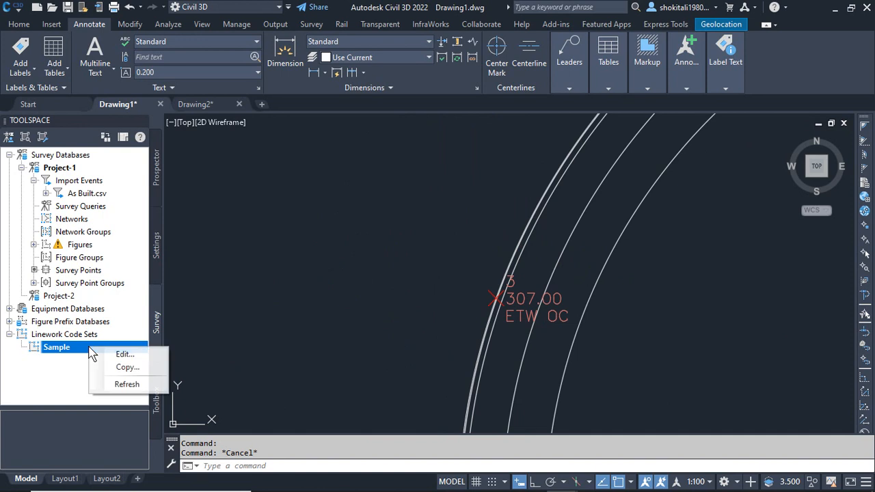
pyautogui.click(130, 354)
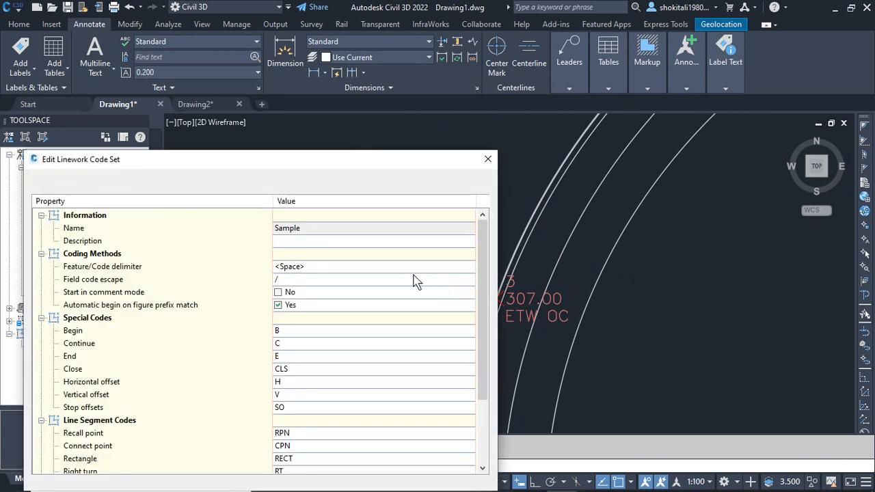
pyautogui.scroll(-3, 375, 331)
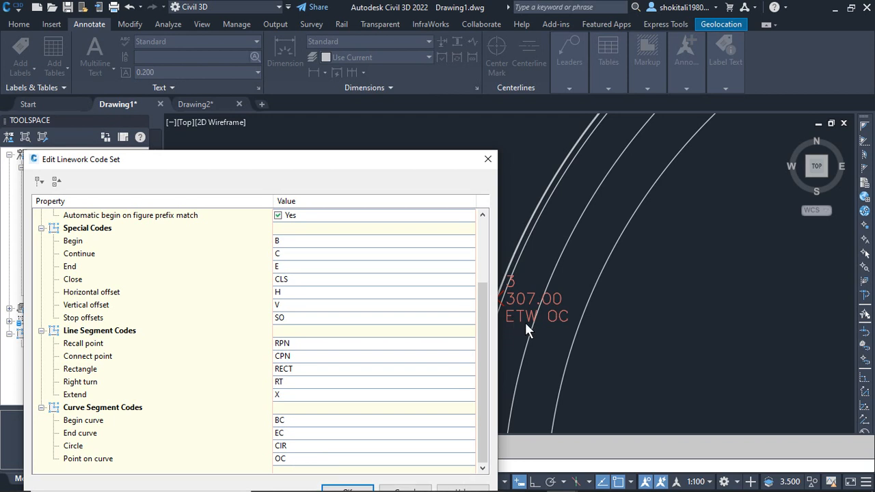
pyautogui.click(611, 334)
pyautogui.click(488, 159)
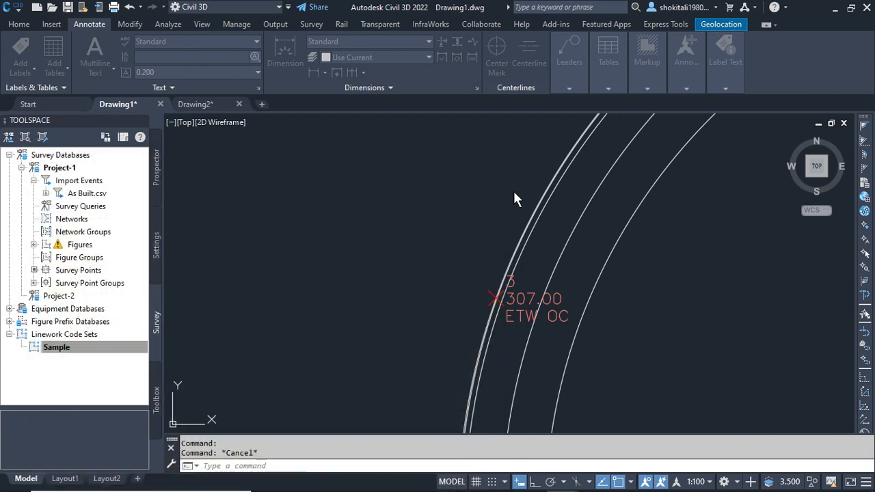
# Trace the curve of the offset figures from point 2 through point 3 to point 4, coded ETW EC
pyautogui.scroll(-3, 526, 260)
pyautogui.scroll(7, 525, 260)
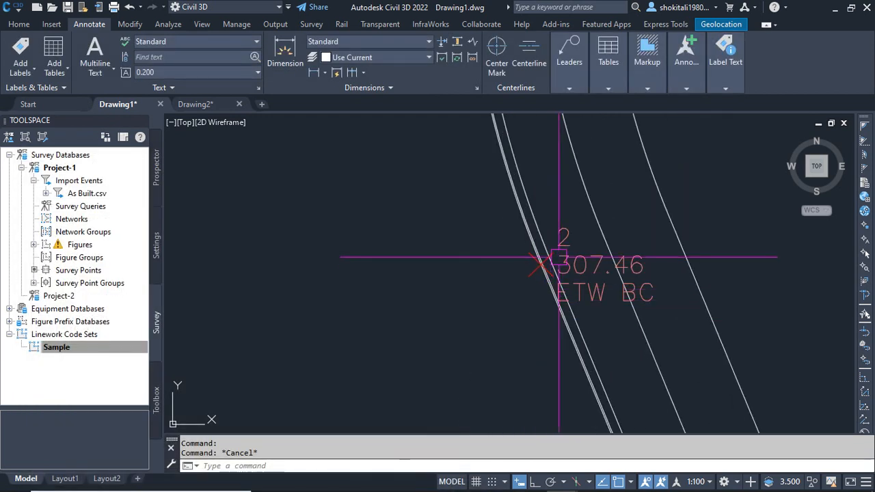
pyautogui.scroll(-5, 535, 281)
pyautogui.moveTo(536, 205); pyautogui.dragTo(426, 332, button='middle')
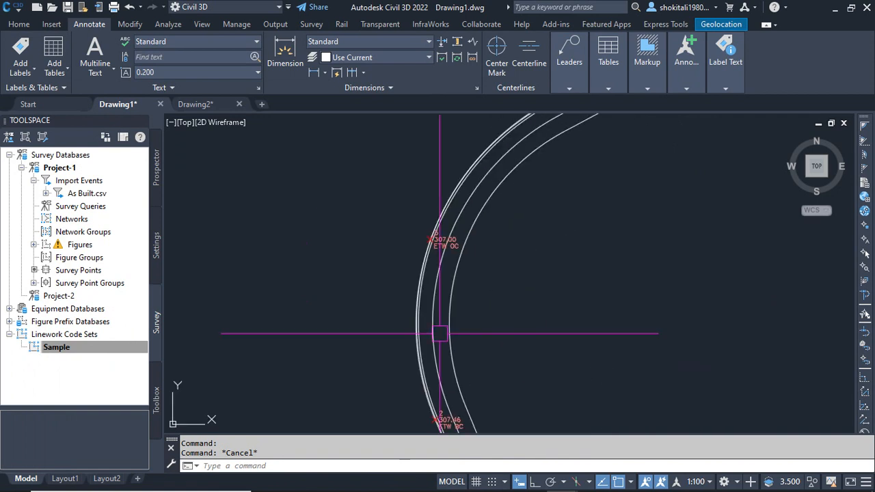
pyautogui.scroll(5, 426, 239)
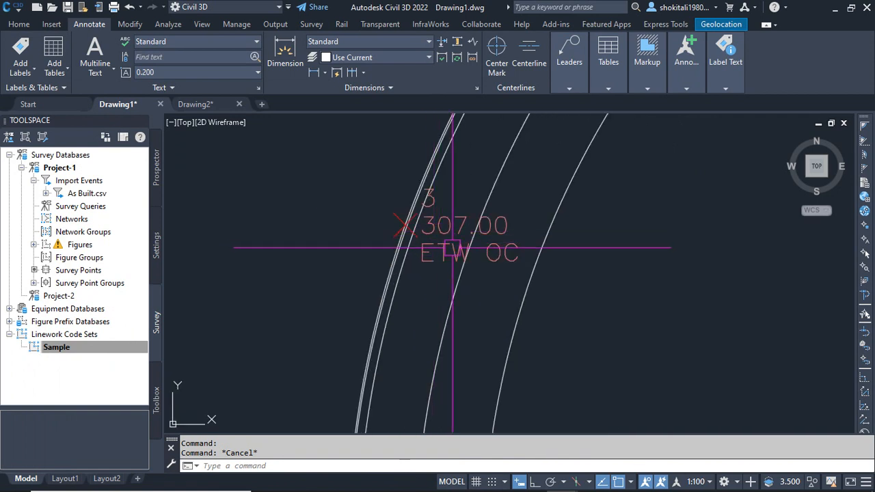
pyautogui.scroll(-5, 424, 258)
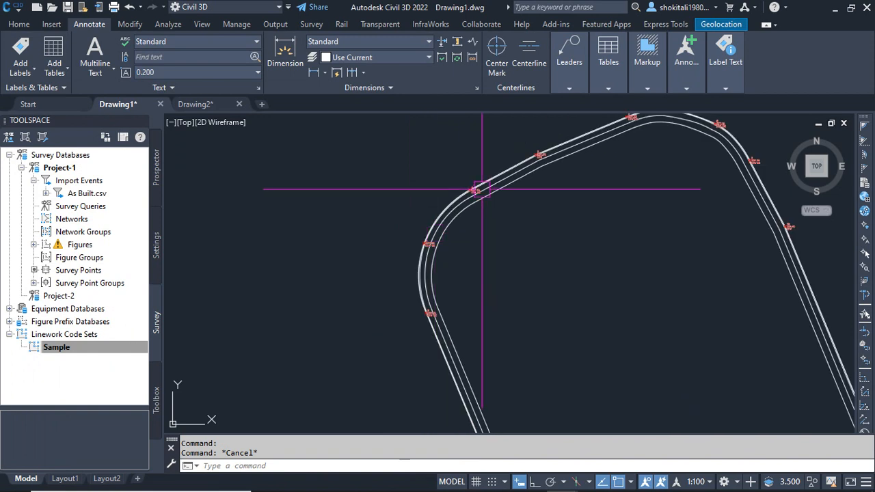
pyautogui.scroll(5, 440, 239)
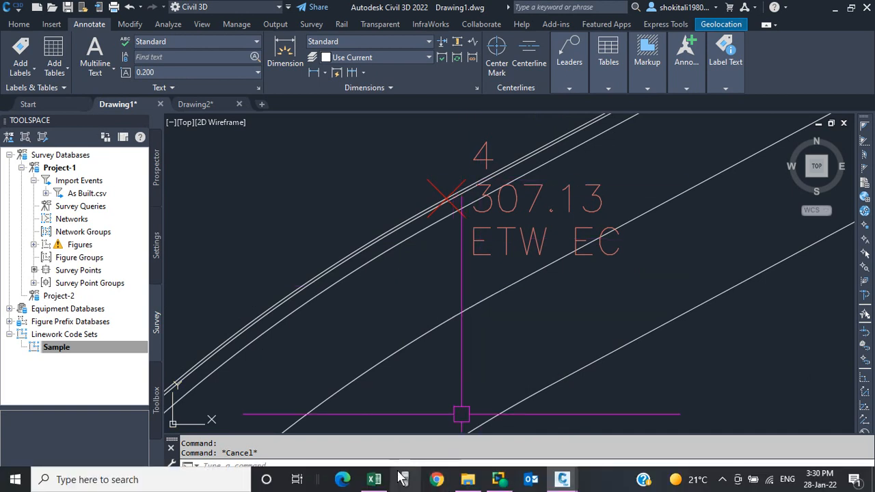
# Switch to As Built.csv in Excel and copy the formatting of cell E3 onto the ETW EC description in cell E4
pyautogui.click(373, 479)
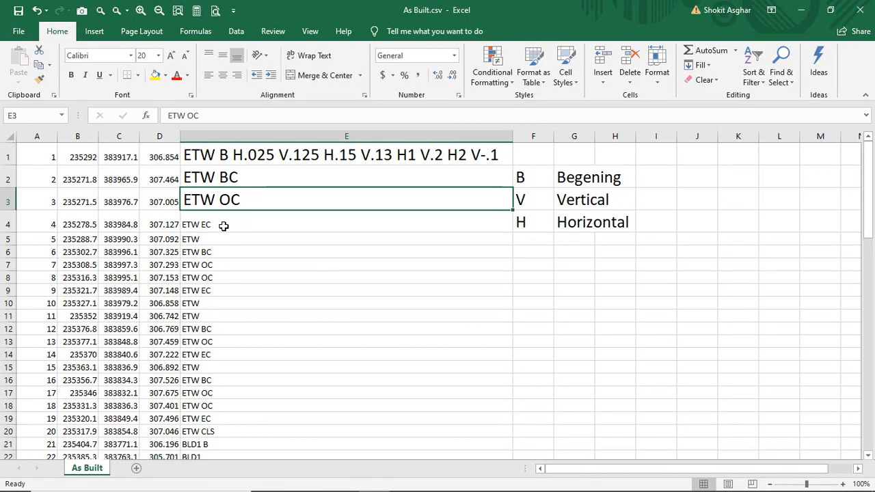
pyautogui.click(39, 78)
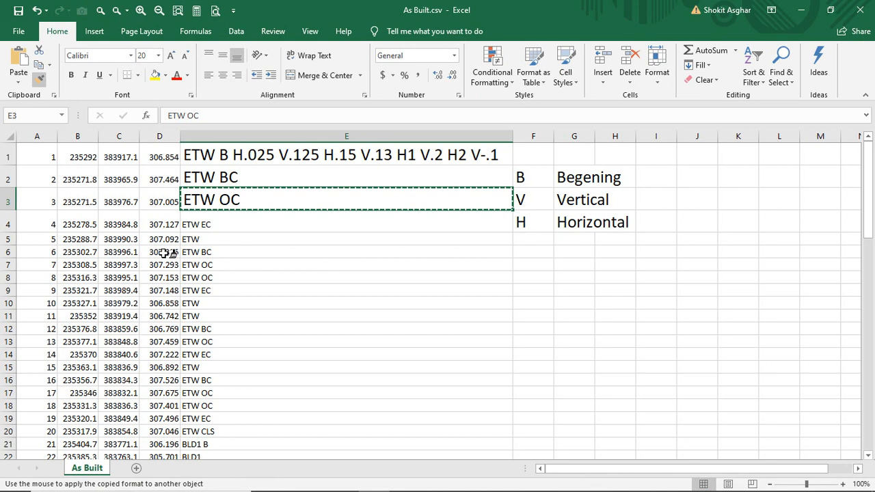
pyautogui.click(229, 226)
pyautogui.click(273, 278)
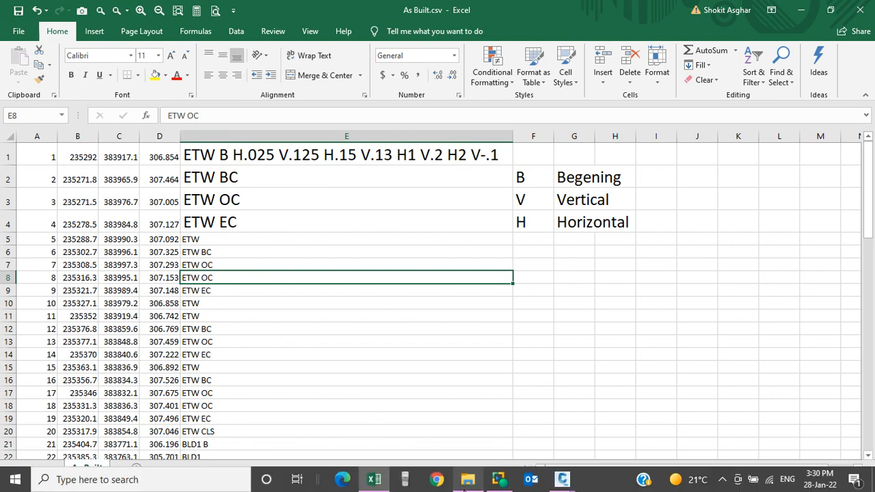
# Return to Drawing1 in Civil 3D with point 4 in view and open the Sample linework code set for editing
pyautogui.click(562, 480)
pyautogui.click(476, 429)
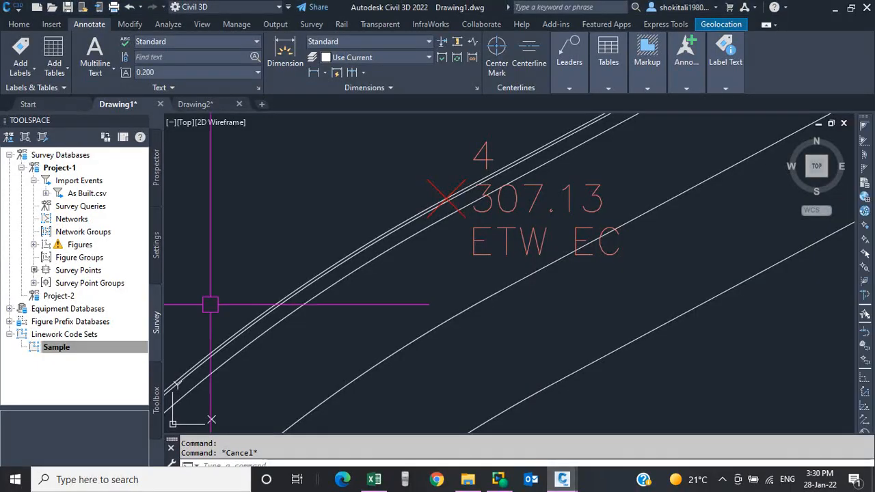
pyautogui.click(61, 348)
pyautogui.rightClick(60, 348)
pyautogui.click(108, 354)
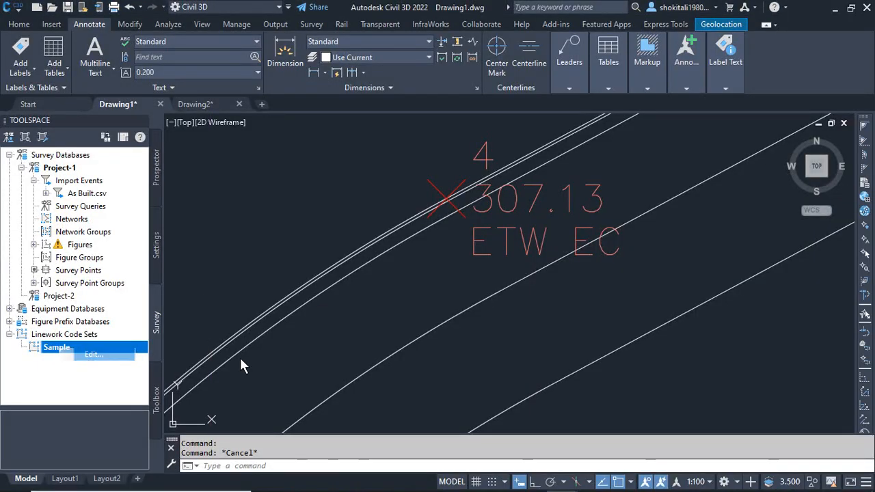
# Review the End curve code EC in the Sample linework code set against point 4's description, and close the dialog without changes
pyautogui.scroll(-3, 403, 294)
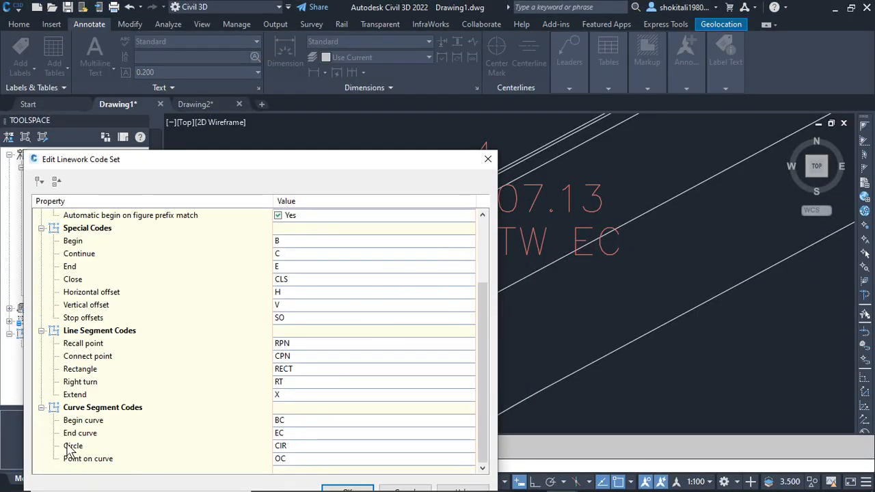
pyautogui.click(291, 433)
pyautogui.doubleClick(282, 437)
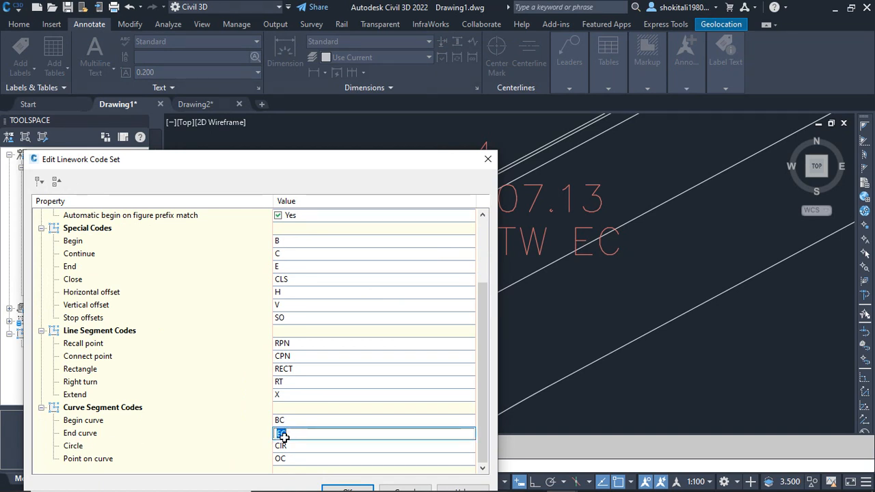
pyautogui.click(565, 308)
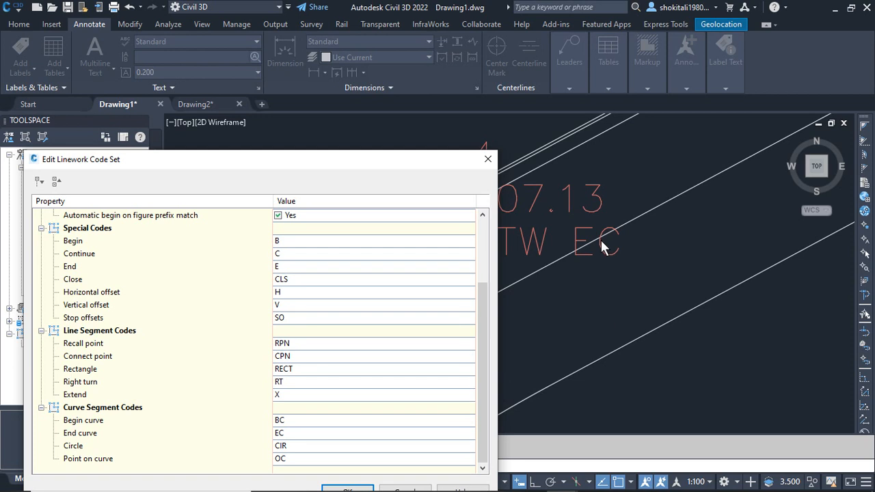
pyautogui.click(488, 161)
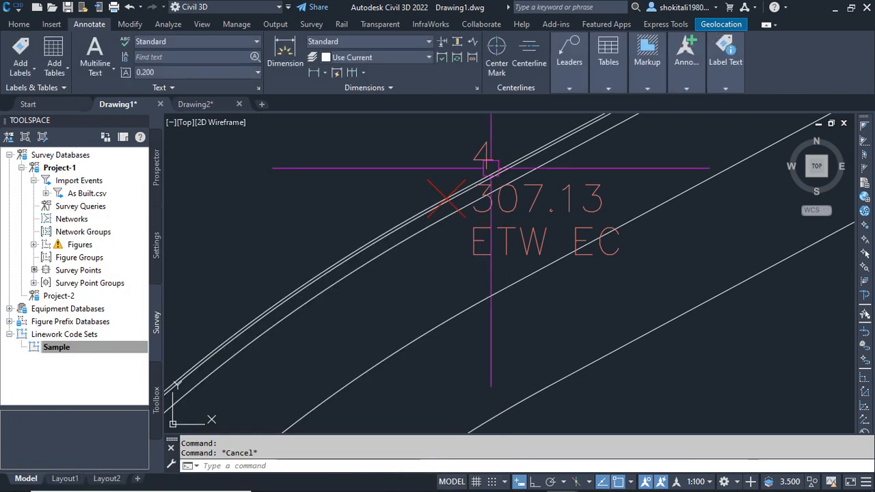
pyautogui.moveTo(491, 167)
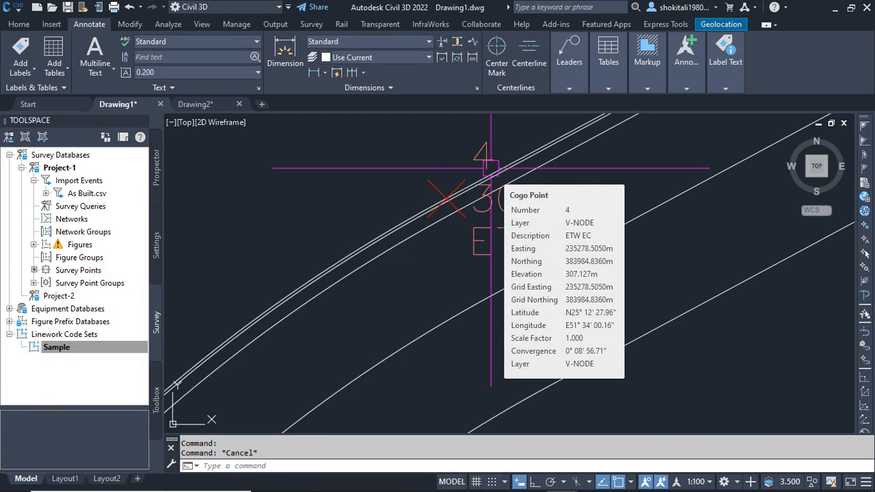
# Switch to As Built.csv in Excel and review the ETW EC and ETW descriptions in cells E9 and E10
pyautogui.moveTo(404, 484)
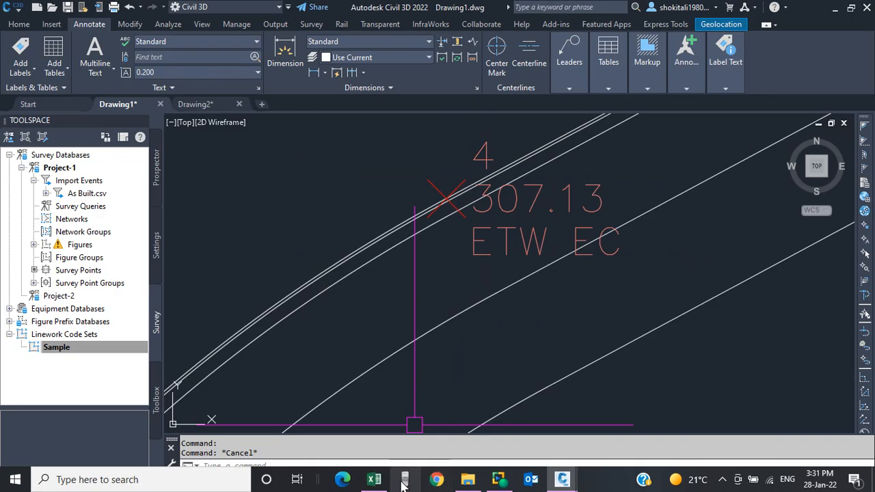
pyautogui.click(374, 480)
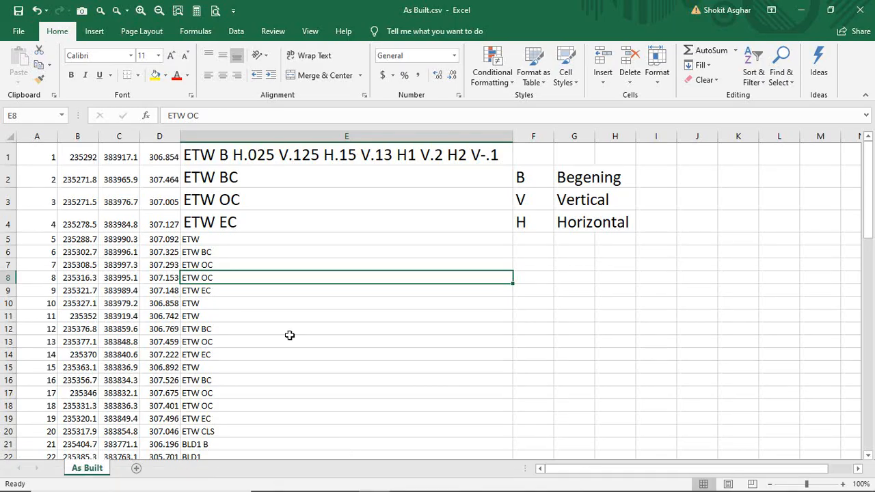
pyautogui.click(215, 293)
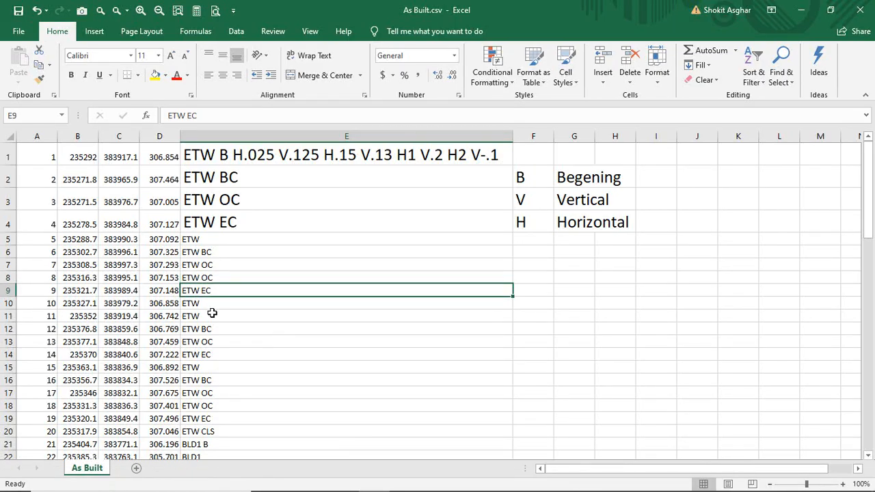
pyautogui.click(206, 304)
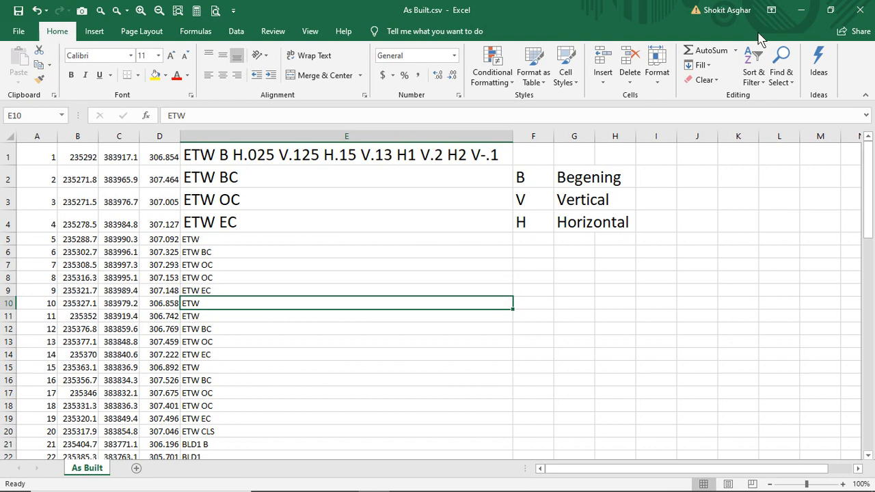
# Return to Drawing1 in Civil 3D and follow the offset figures from point 4 through point 5 to point 6
pyautogui.click(801, 10)
pyautogui.scroll(3, 512, 224)
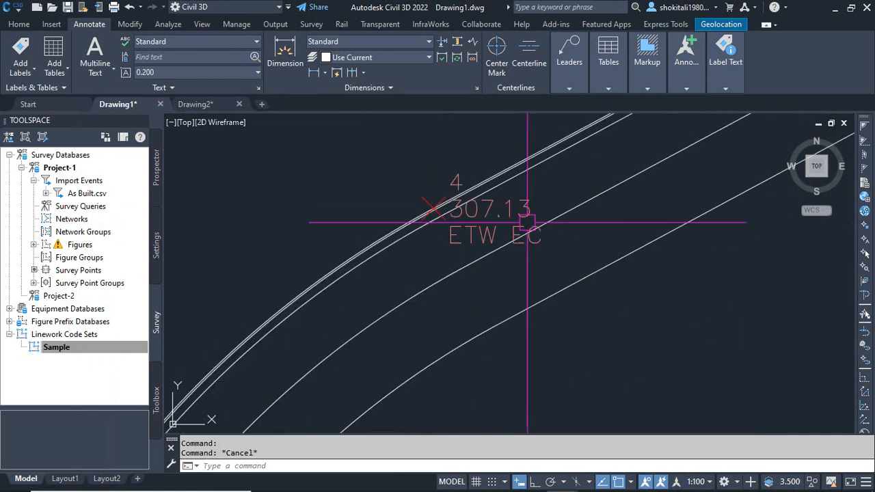
pyautogui.scroll(-3, 469, 245)
pyautogui.moveTo(613, 186); pyautogui.dragTo(538, 217, button='middle')
pyautogui.scroll(3, 514, 217)
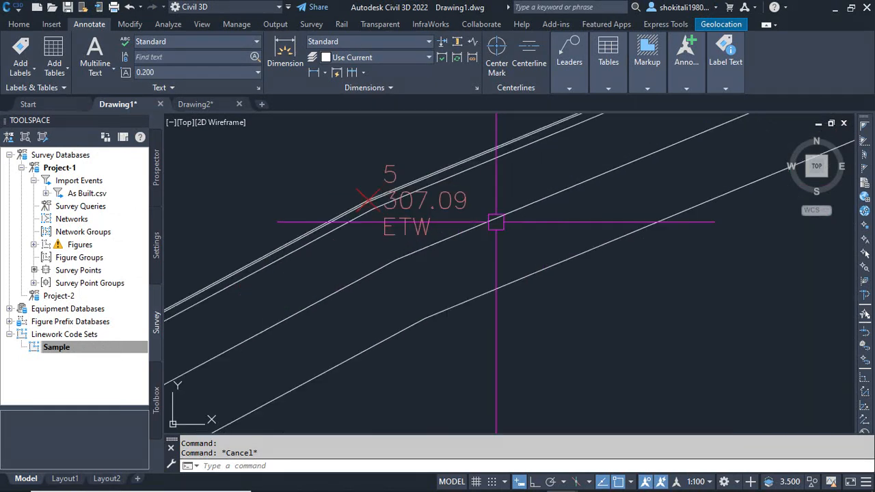
pyautogui.scroll(-1, 398, 227)
pyautogui.scroll(-3, 586, 166)
pyautogui.moveTo(586, 166); pyautogui.dragTo(472, 211, button='middle')
pyautogui.scroll(3, 456, 212)
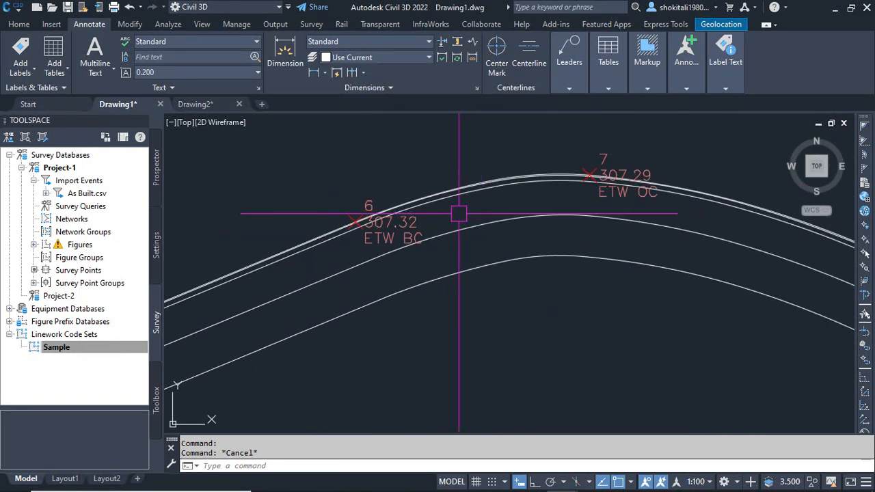
# Examine where the offset figures begin to curve at point 6, coded ETW BC, towards point 7
pyautogui.scroll(2, 403, 241)
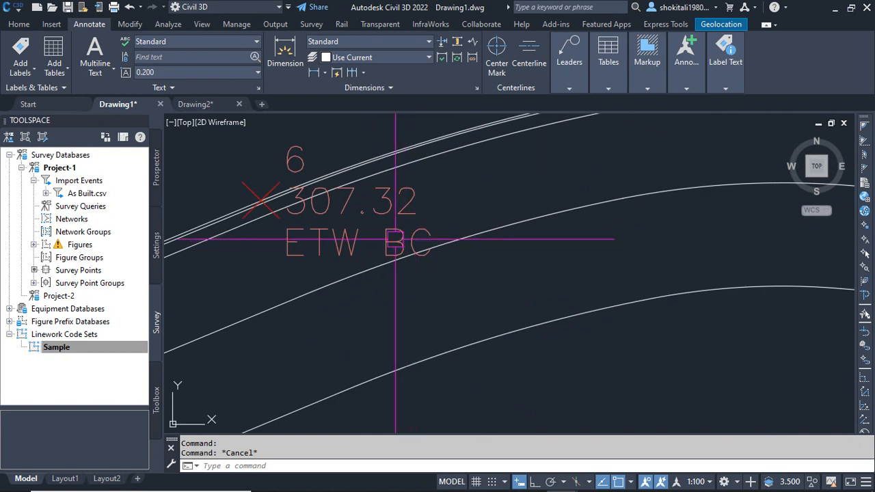
pyautogui.scroll(-3, 396, 239)
pyautogui.scroll(4, 391, 239)
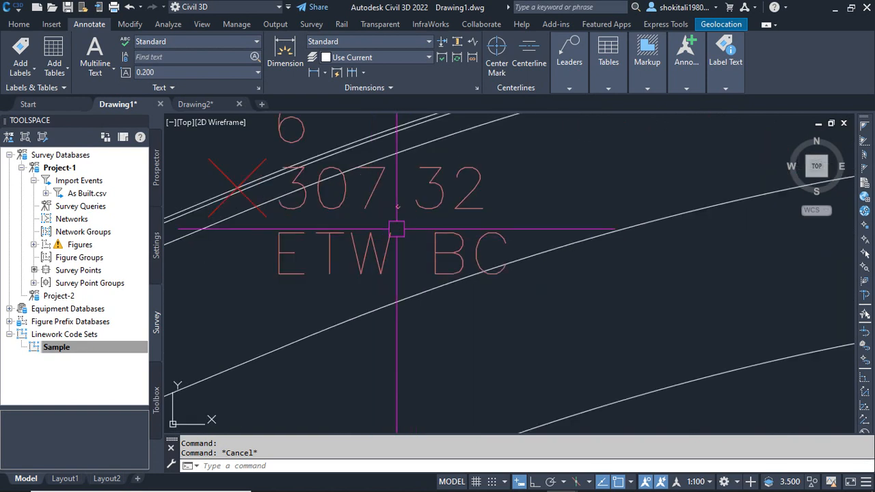
pyautogui.scroll(-4, 296, 238)
pyautogui.scroll(2, 336, 226)
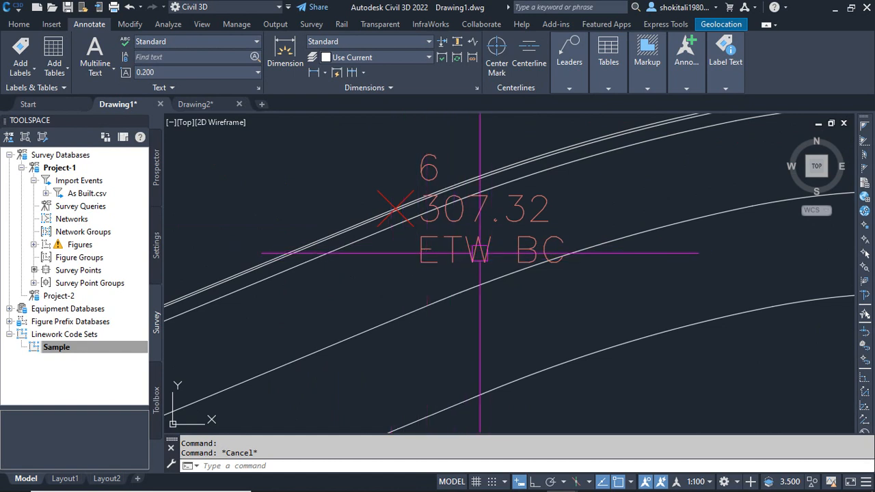
pyautogui.scroll(-4, 442, 266)
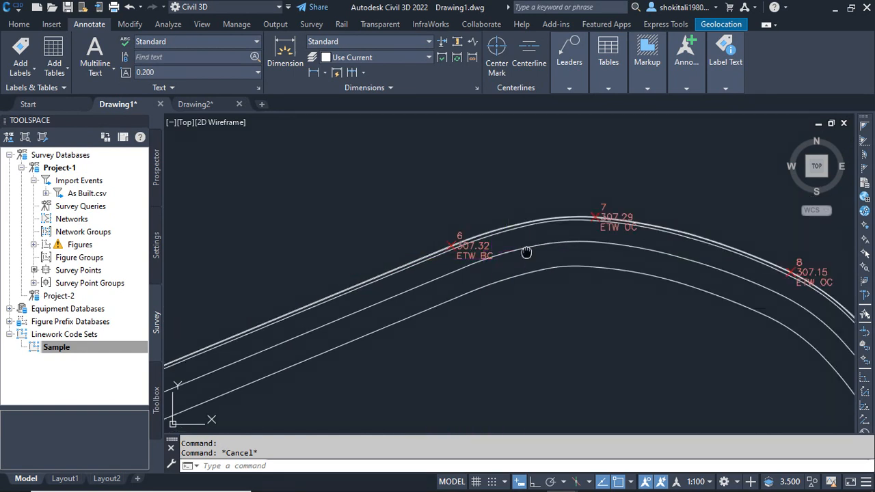
pyautogui.scroll(4, 377, 256)
pyautogui.scroll(-4, 383, 249)
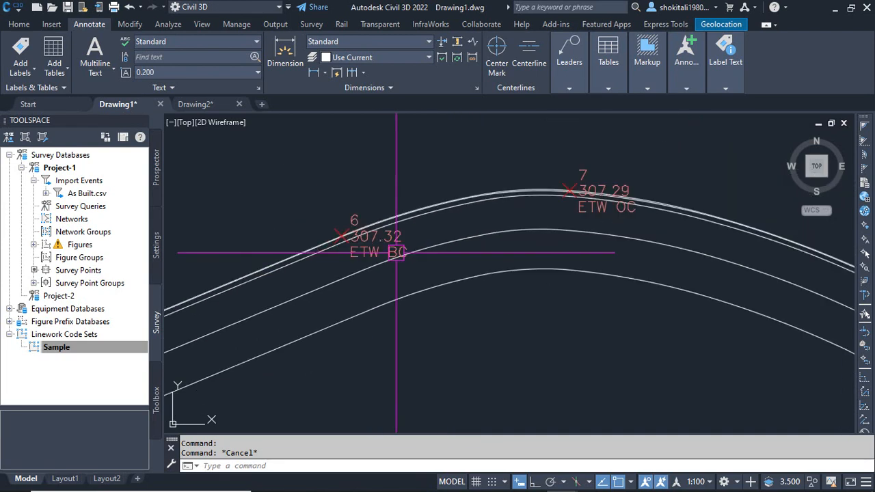
pyautogui.scroll(3, 420, 226)
pyautogui.scroll(-3, 424, 226)
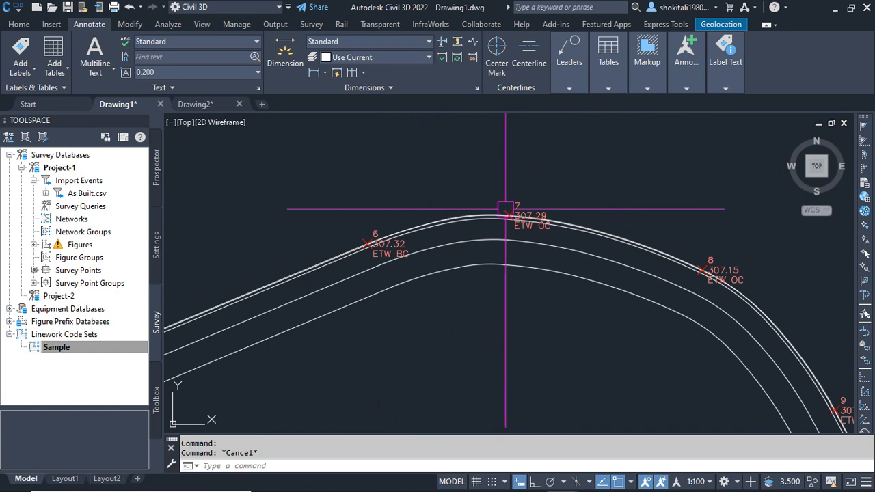
# Trace the curve of the offset figures through points 7 and 8, both coded ETW OC, towards point 9
pyautogui.scroll(4, 531, 226)
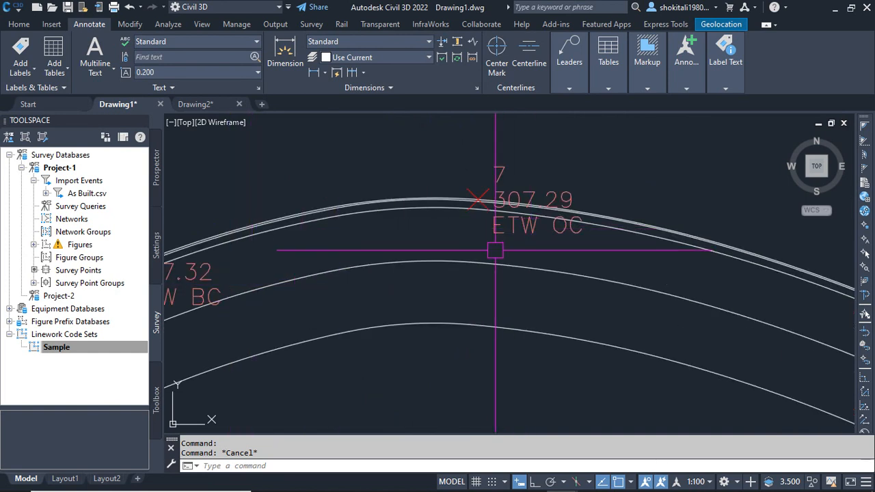
pyautogui.scroll(-2, 570, 234)
pyautogui.moveTo(624, 273); pyautogui.dragTo(437, 197, button='middle')
pyautogui.scroll(2, 678, 248)
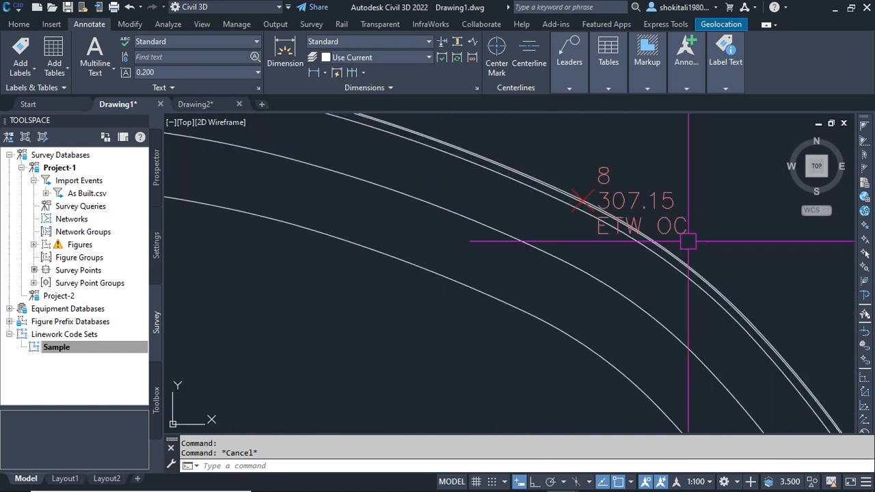
pyautogui.scroll(-3, 662, 238)
pyautogui.moveTo(740, 335)
pyautogui.mouseDown(button='middle')
pyautogui.moveTo(599, 262)
pyautogui.moveTo(513, 202)
pyautogui.mouseUp(button='middle')
pyautogui.scroll(4, 595, 246)
# Follow the rest of the offset figures around the loop to point 20, coded ETW CLS
pyautogui.scroll(-14, 569, 228)
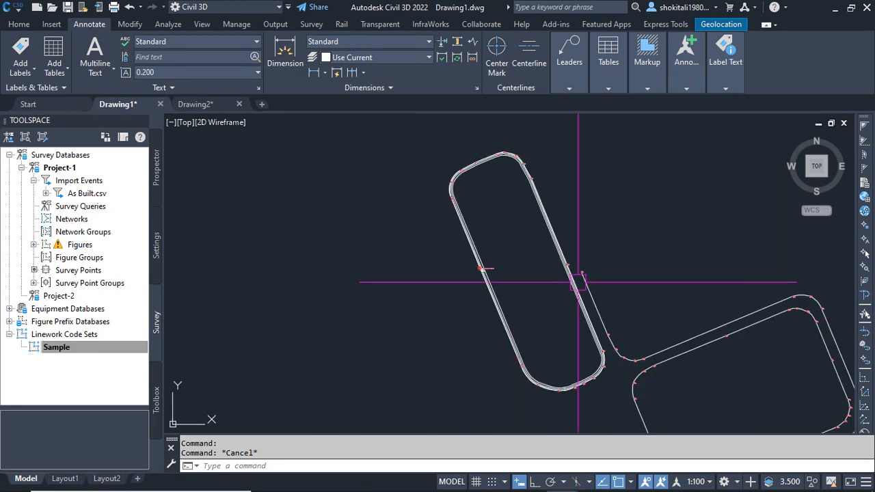
pyautogui.scroll(2, 594, 339)
pyautogui.scroll(8, 587, 413)
pyautogui.scroll(-6, 623, 269)
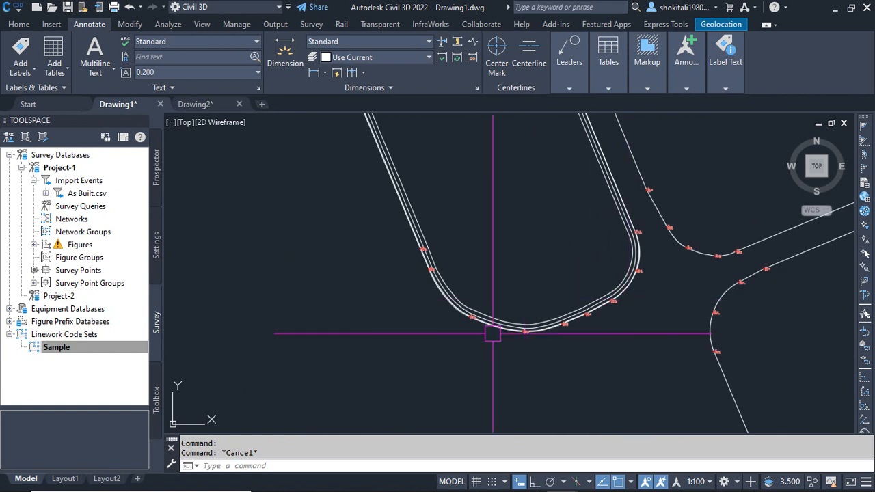
pyautogui.moveTo(413, 229); pyautogui.dragTo(479, 292, button='middle')
pyautogui.moveTo(433, 188); pyautogui.dragTo(482, 313, button='middle')
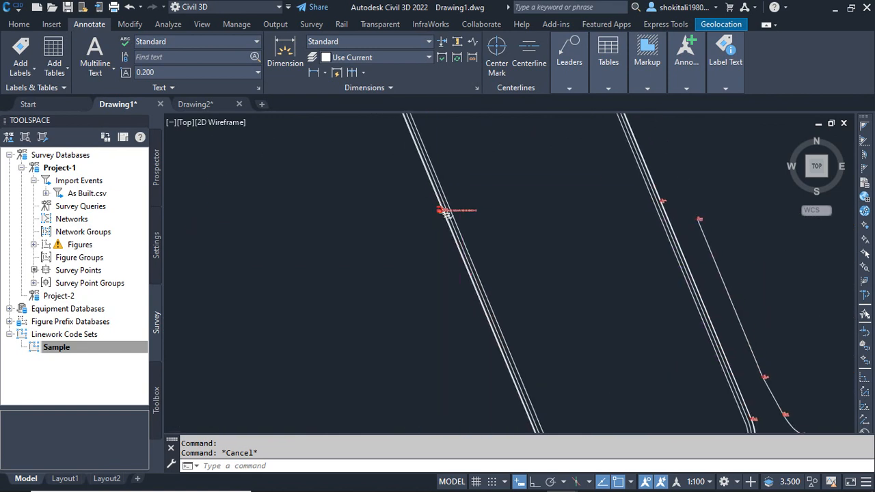
pyautogui.scroll(8, 448, 226)
pyautogui.scroll(-6, 463, 240)
pyautogui.moveTo(463, 239); pyautogui.dragTo(424, 117, button='middle')
pyautogui.moveTo(491, 332); pyautogui.dragTo(459, 231, button='middle')
pyautogui.scroll(6, 441, 239)
pyautogui.moveTo(460, 192); pyautogui.dragTo(475, 275, button='middle')
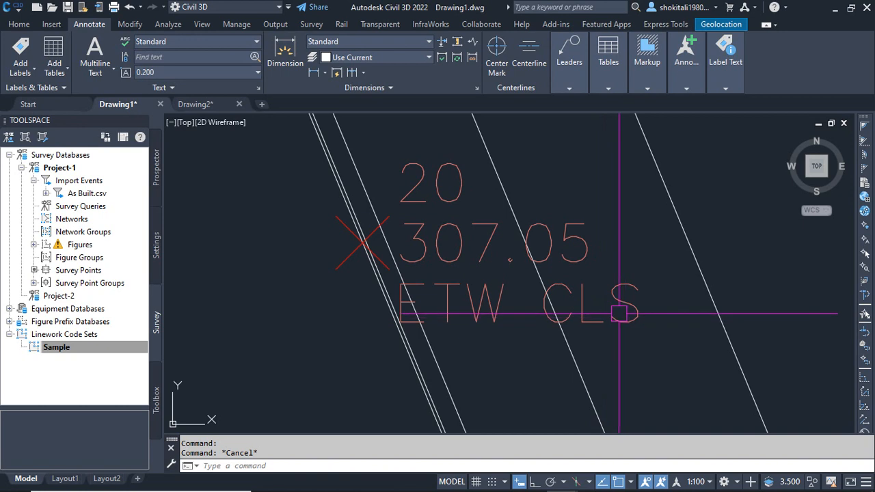
# Open the Sample linework code set, review the Close code CLS, and close the dialog without changes
pyautogui.click(56, 350)
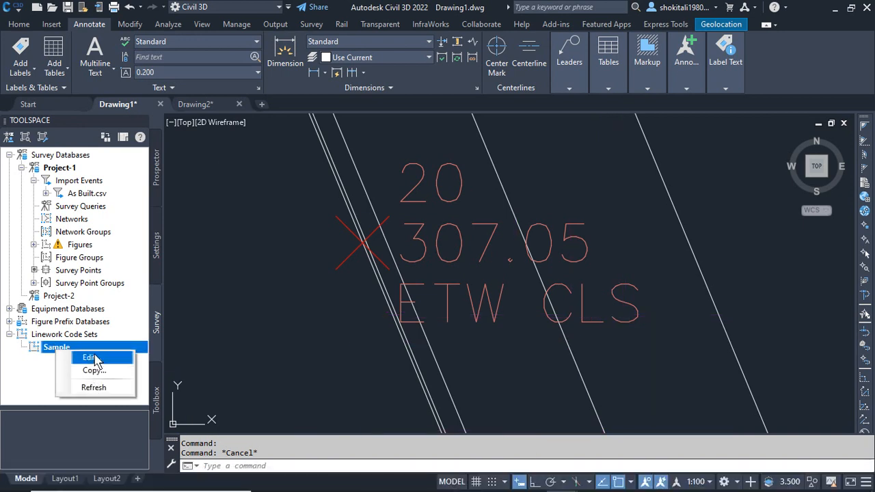
pyautogui.click(91, 358)
pyautogui.scroll(-2, 337, 301)
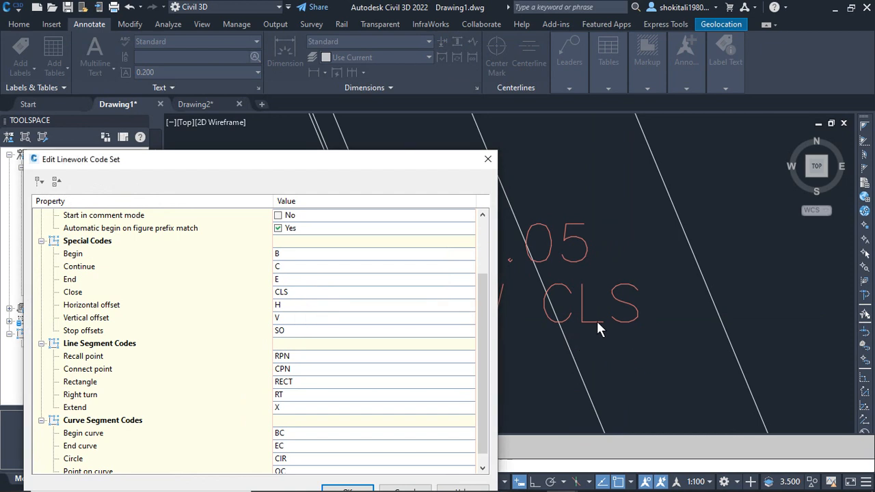
pyautogui.click(487, 159)
# Examine how the offset figures close from point 20, coded ETW CLS, back to the starting point 1, coded ETW B
pyautogui.scroll(-4, 454, 281)
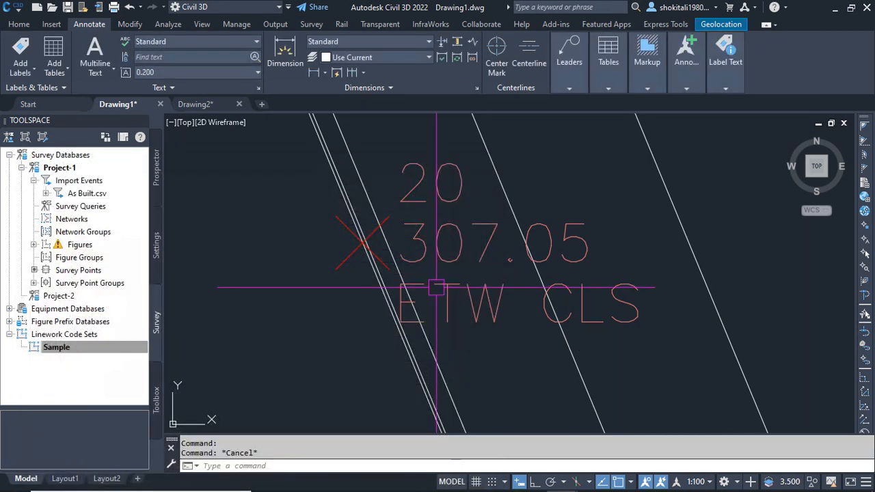
pyautogui.scroll(4, 462, 315)
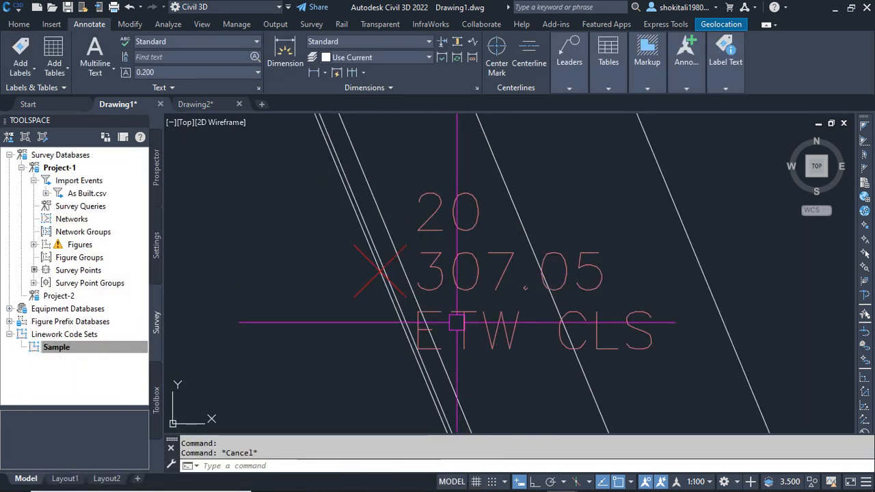
pyautogui.scroll(-4, 457, 320)
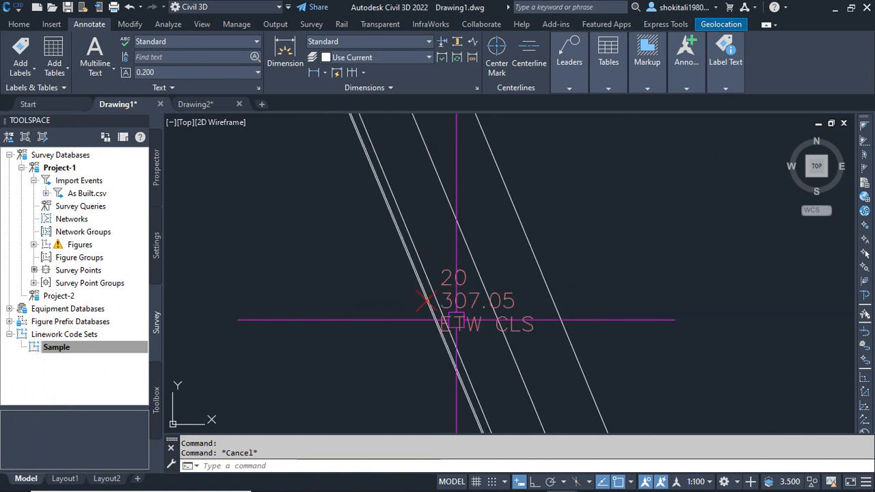
pyautogui.scroll(2, 449, 256)
pyautogui.scroll(6, 455, 280)
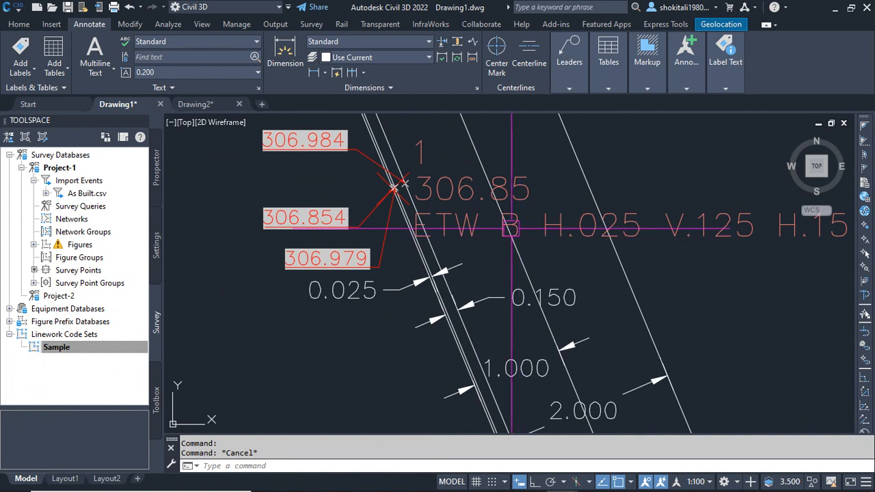
pyautogui.scroll(-5, 478, 229)
pyautogui.scroll(-3, 480, 222)
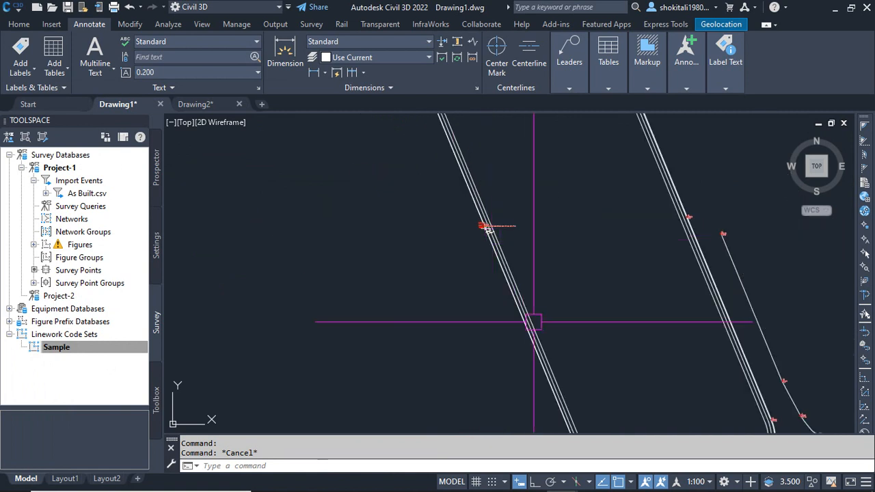
pyautogui.moveTo(534, 322); pyautogui.dragTo(504, 242, button='middle')
pyautogui.scroll(7, 504, 302)
pyautogui.scroll(-4, 479, 321)
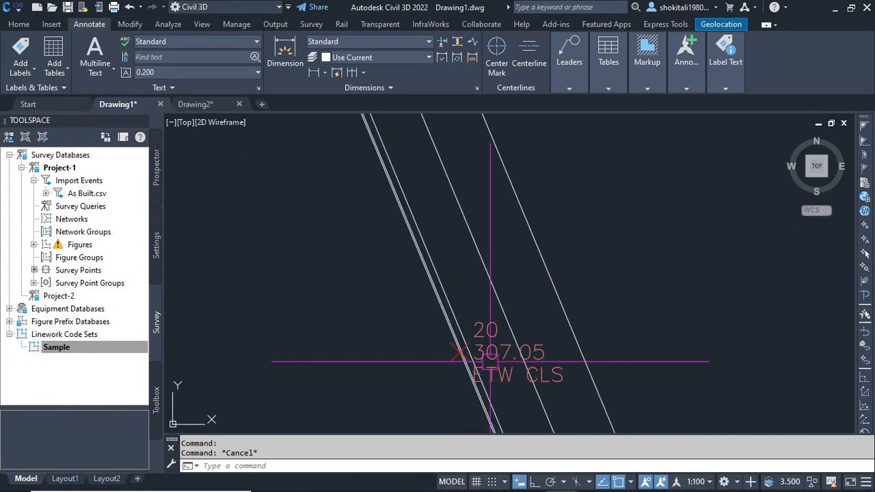
pyautogui.scroll(5, 445, 214)
pyautogui.moveTo(441, 126); pyautogui.dragTo(430, 274, button='middle')
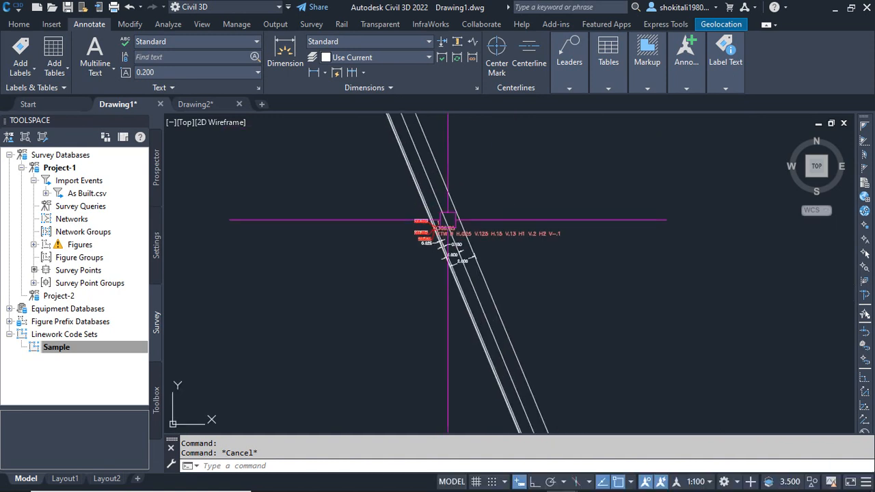
# Inspect the start of the figures at point 1 and show the whole closed loop with the neighbouring figures
pyautogui.scroll(3, 391, 196)
pyautogui.scroll(-6, 390, 254)
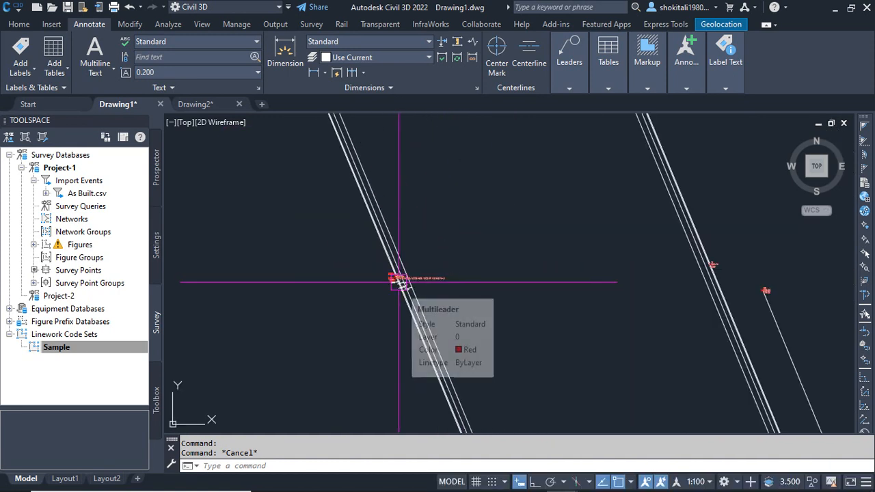
pyautogui.scroll(-5, 387, 283)
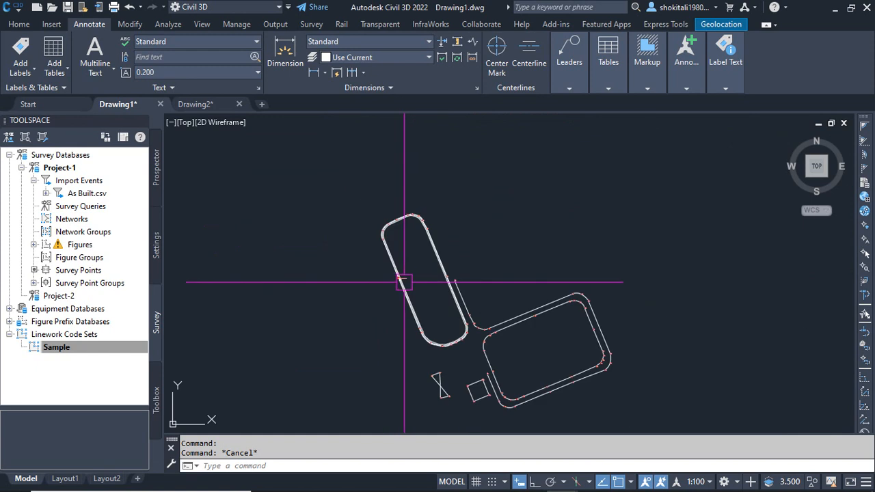
# Review the ETW codes of points 1 to 20 in As Built.csv in Excel and return to the Civil 3D drawing
pyautogui.moveTo(406, 491)
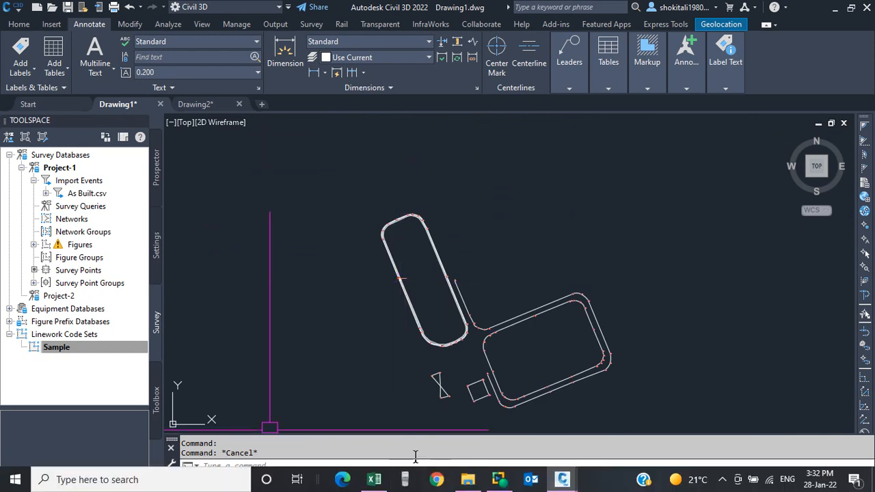
pyautogui.click(373, 482)
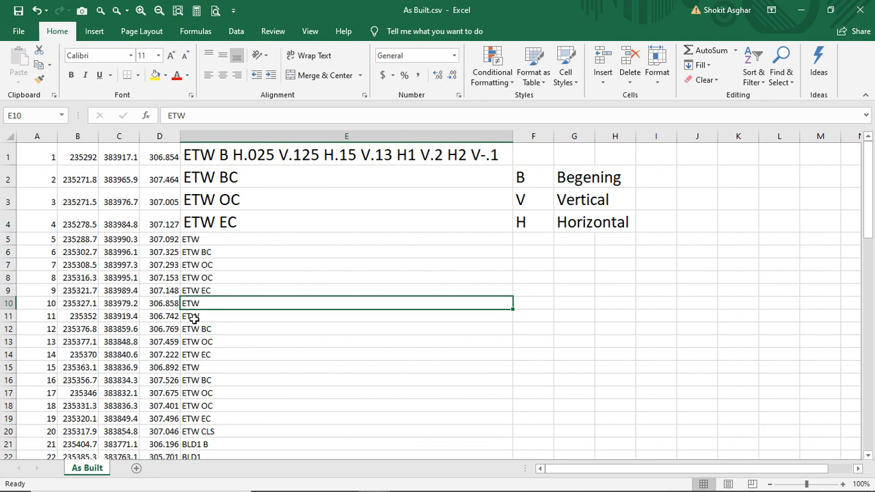
pyautogui.click(801, 11)
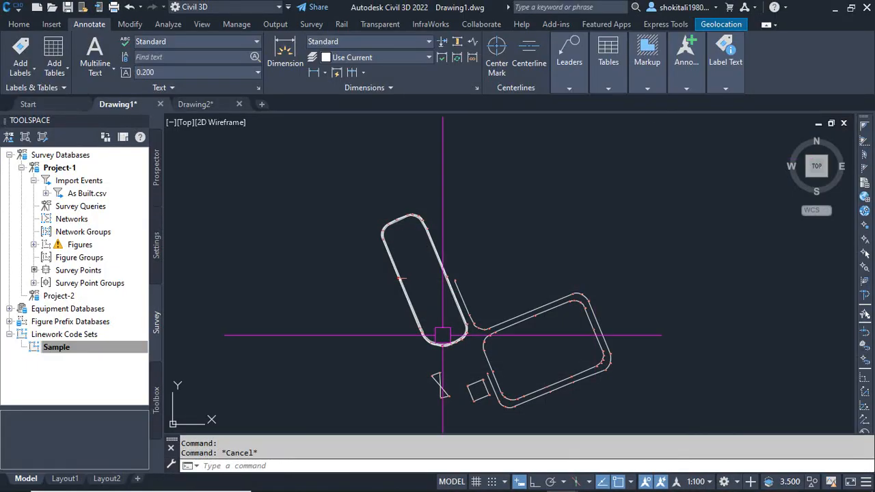
# Examine the start of the square building figure at point 21, coded BLD1 B
pyautogui.scroll(2, 486, 387)
pyautogui.scroll(8, 514, 400)
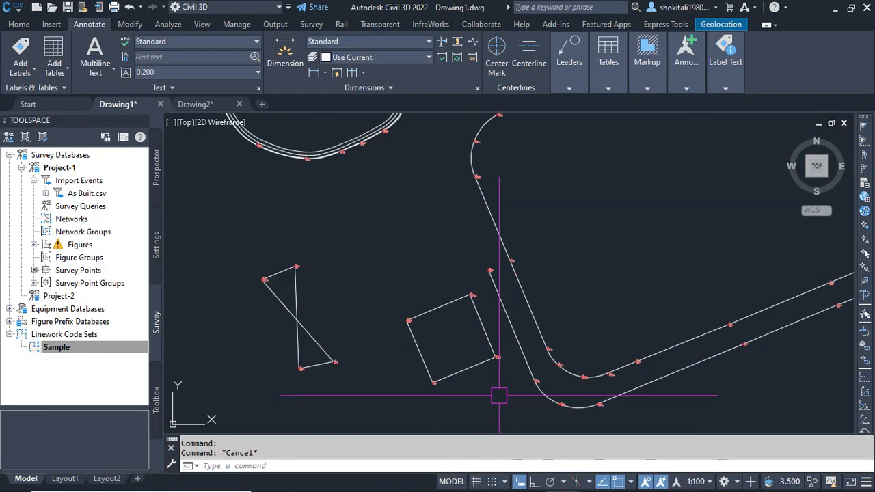
pyautogui.scroll(7, 547, 260)
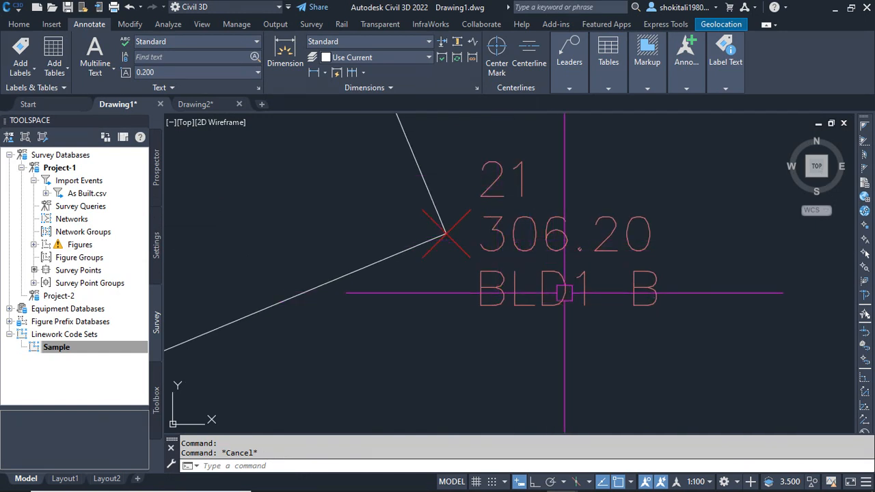
pyautogui.scroll(-4, 564, 293)
pyautogui.scroll(-4, 564, 294)
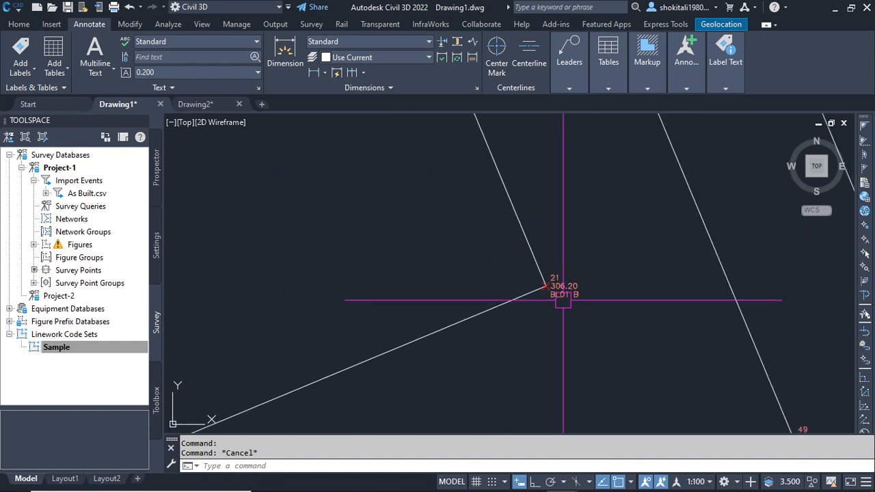
pyautogui.scroll(6, 630, 271)
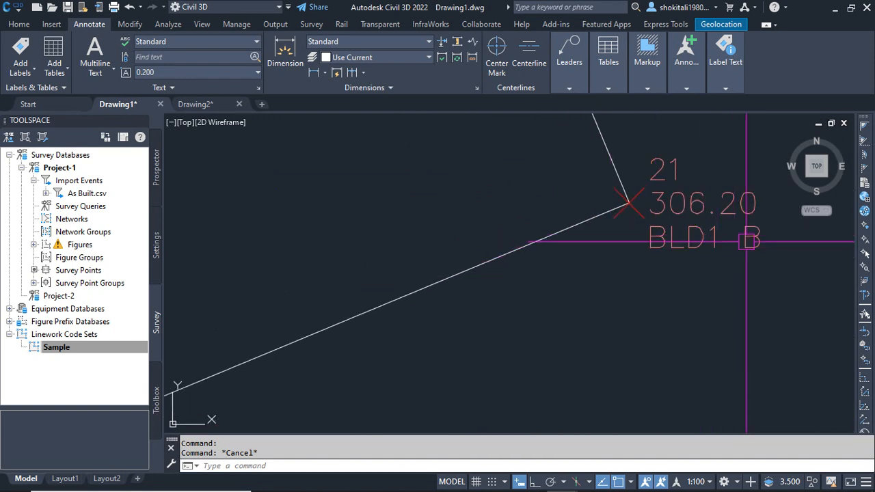
# Follow the square building figure's edge from point 21 to point 22, coded BLD1
pyautogui.scroll(-5, 747, 241)
pyautogui.scroll(5, 465, 321)
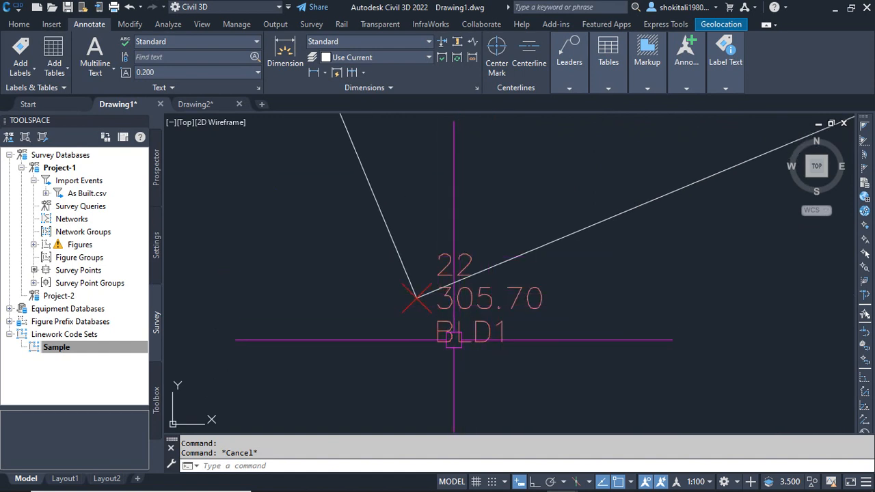
pyautogui.scroll(-3, 489, 345)
pyautogui.moveTo(584, 296); pyautogui.dragTo(357, 326, button='middle')
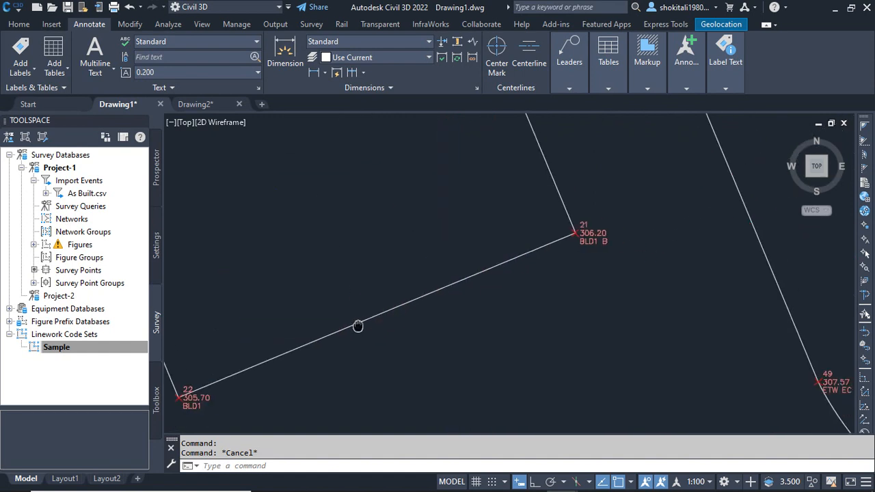
# Inspect the details and begin code of point 21, and check the neighbouring curve at point 70, coded ETW1 OC
pyautogui.scroll(3, 547, 246)
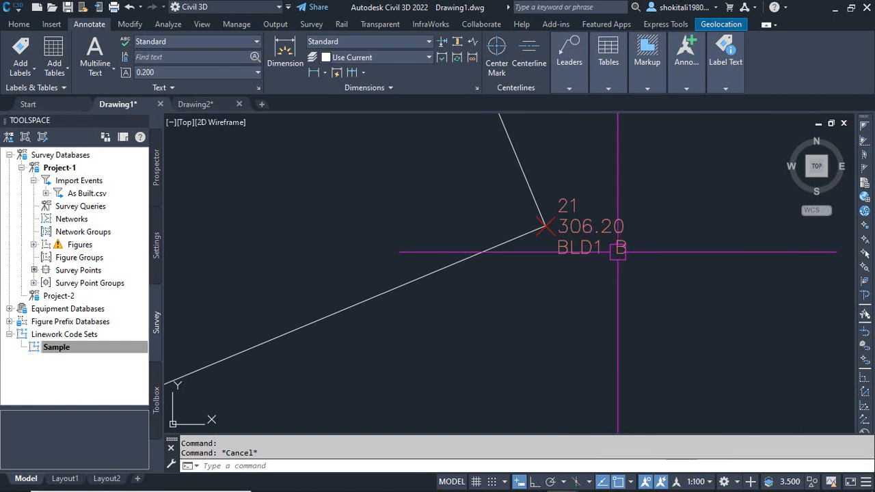
pyautogui.scroll(2, 601, 249)
pyautogui.moveTo(601, 249)
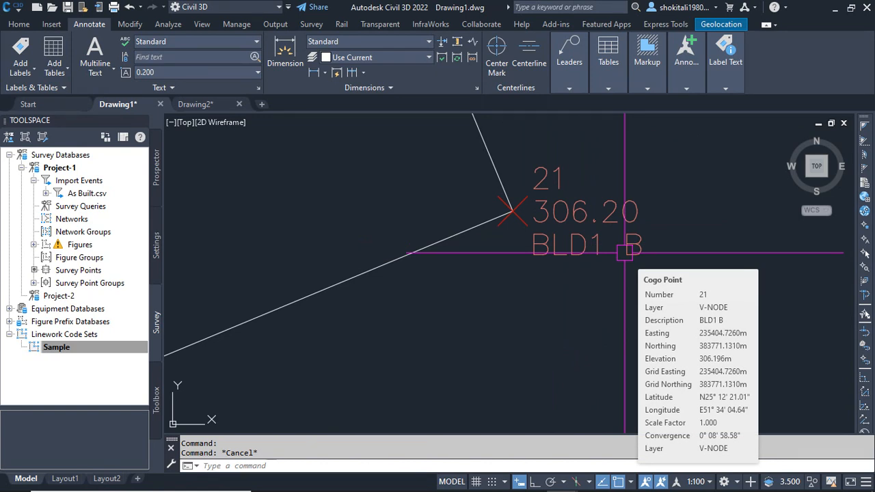
pyautogui.scroll(-5, 625, 253)
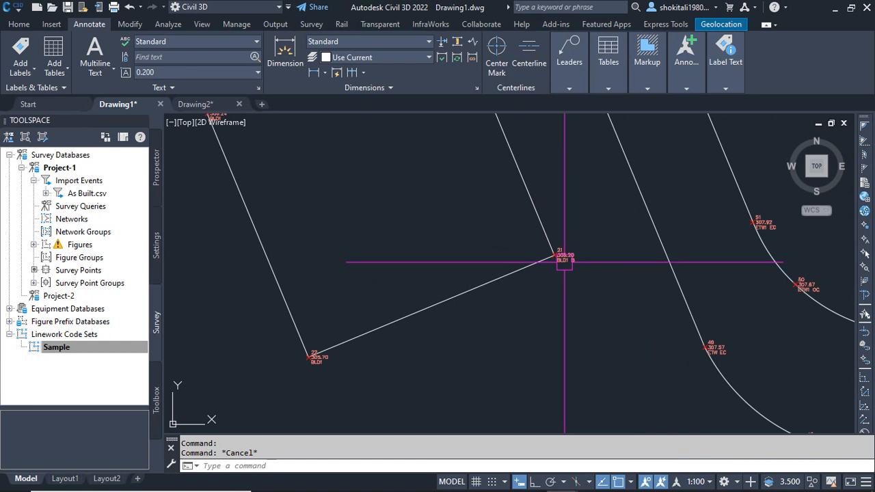
pyautogui.scroll(-3, 565, 262)
pyautogui.scroll(7, 674, 283)
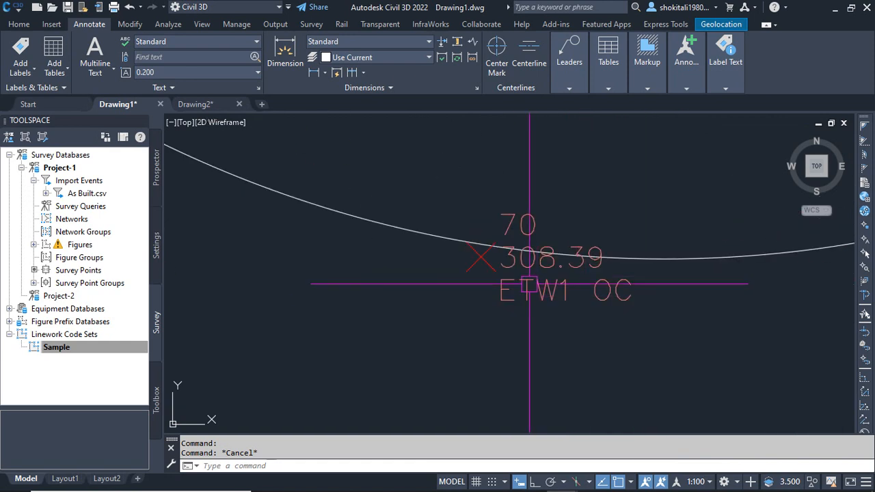
pyautogui.scroll(-8, 531, 286)
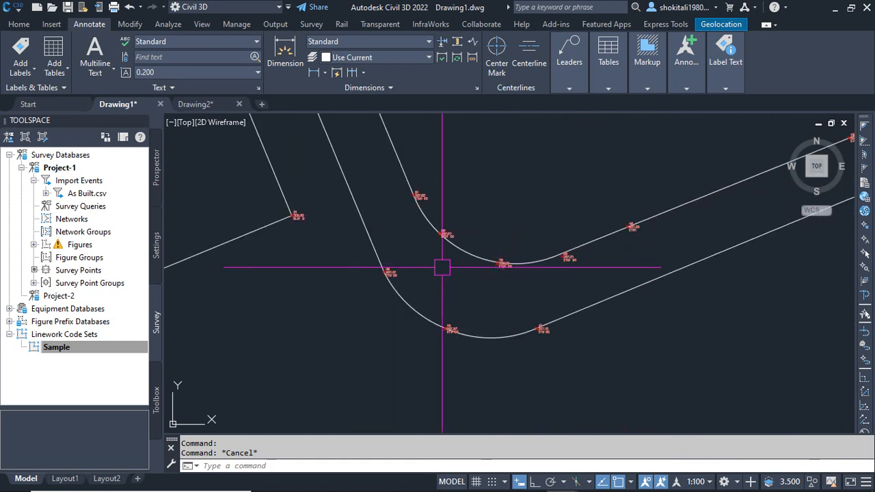
pyautogui.scroll(3, 295, 208)
pyautogui.scroll(9, 296, 208)
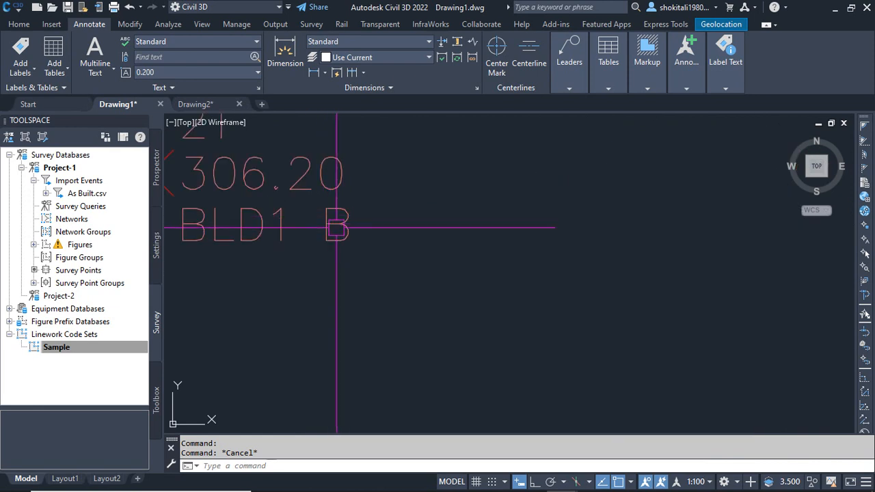
pyautogui.scroll(-7, 347, 228)
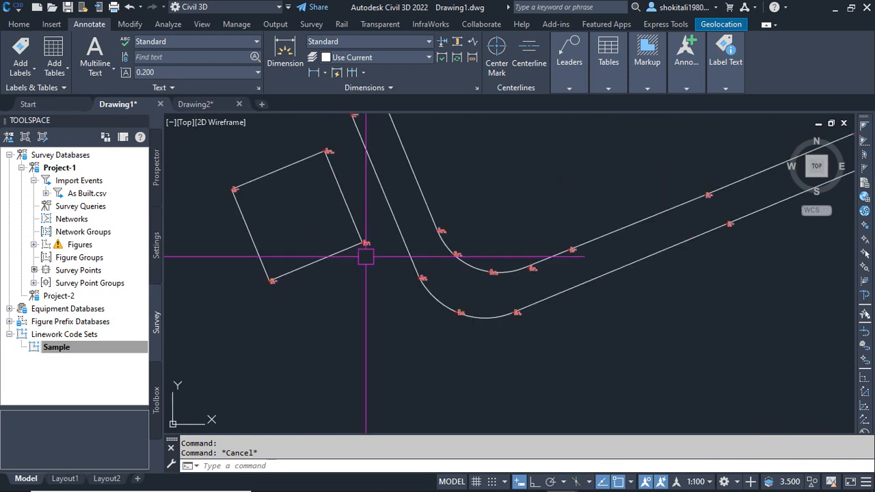
# Compare point 22, coded BLD1 on the square figure, with point 23, coded BLD B on the crossed figure
pyautogui.scroll(6, 494, 222)
pyautogui.scroll(4, 547, 221)
pyautogui.scroll(-8, 547, 224)
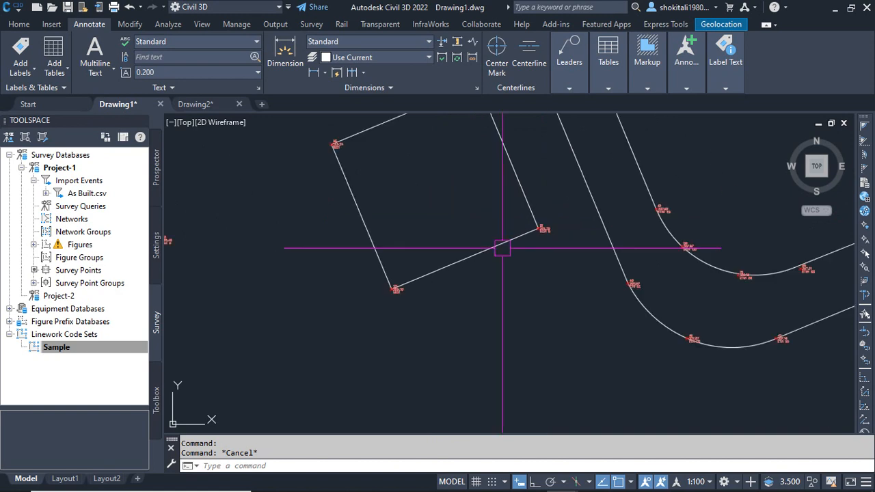
pyautogui.scroll(8, 386, 301)
pyautogui.scroll(4, 429, 281)
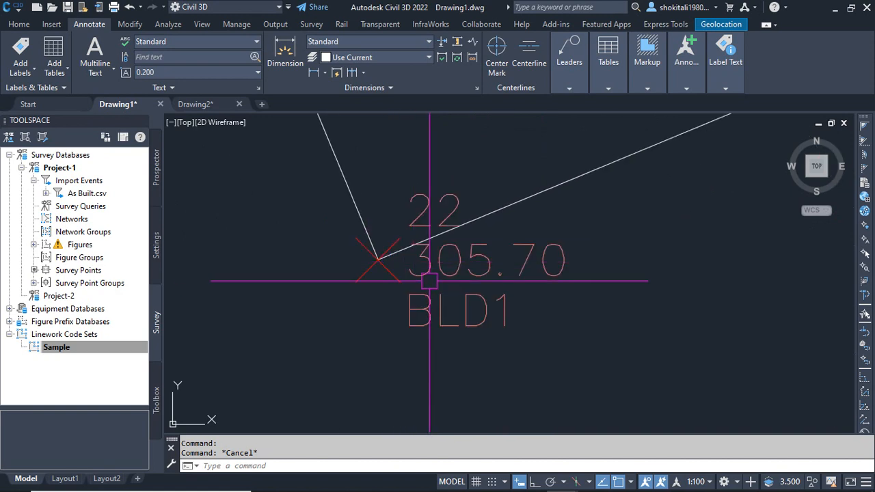
pyautogui.scroll(-10, 429, 280)
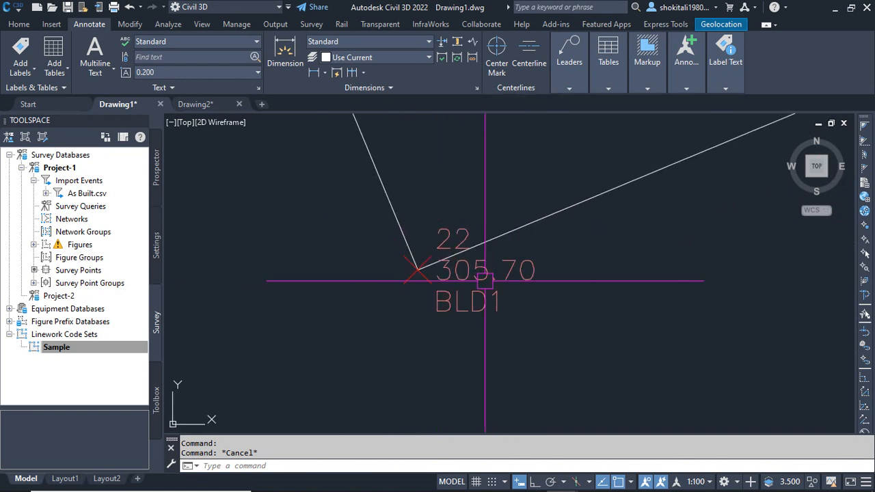
pyautogui.moveTo(321, 249); pyautogui.dragTo(328, 265, button='middle')
pyautogui.scroll(10, 444, 270)
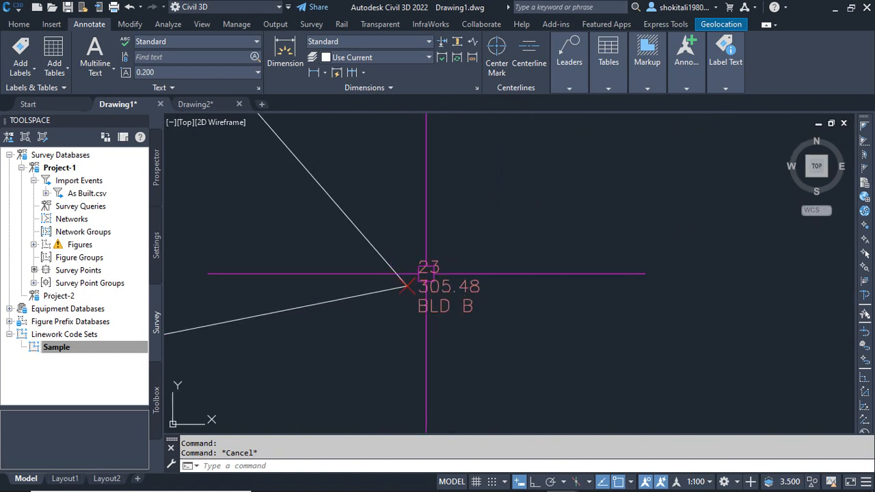
pyautogui.moveTo(440, 269); pyautogui.dragTo(442, 266, button='middle')
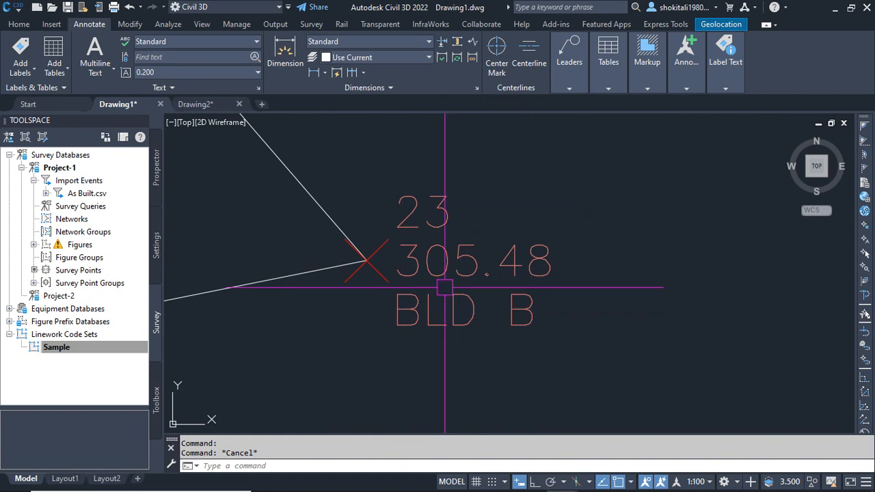
pyautogui.scroll(-5, 445, 294)
pyautogui.scroll(5, 680, 340)
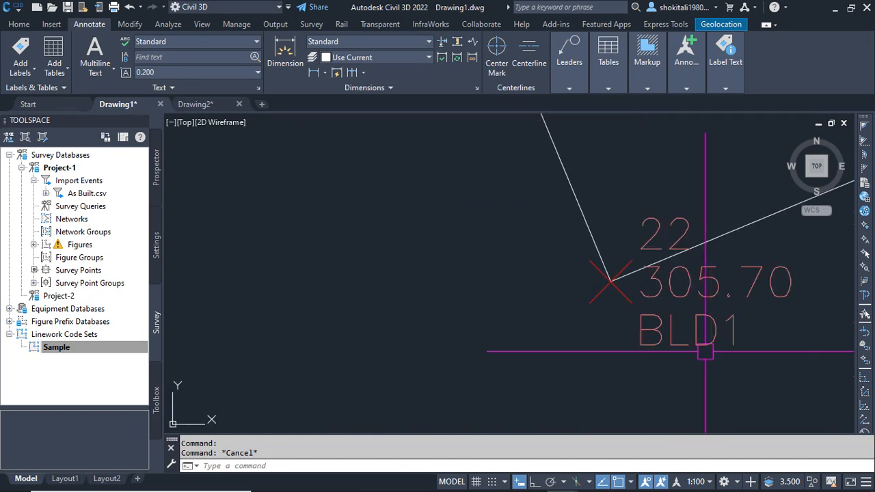
pyautogui.scroll(-6, 706, 352)
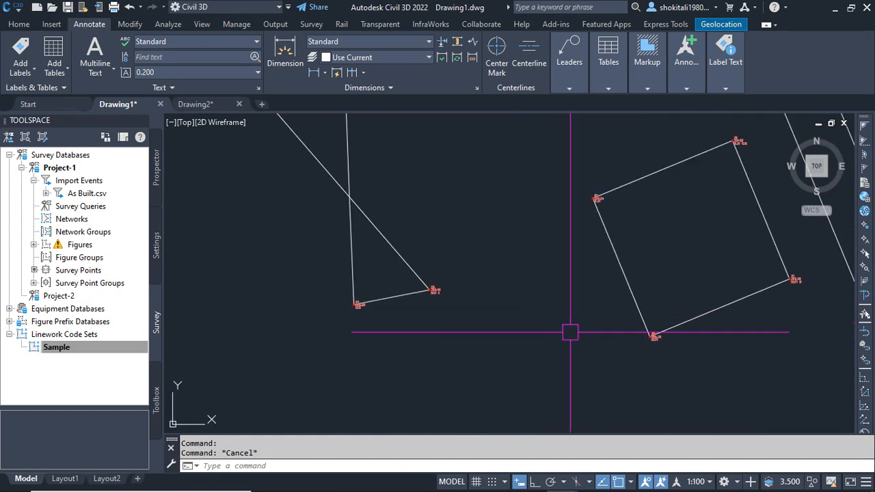
# Trace the square figure's first edge again from point 21, coded BLD1 B, to point 22, coded BLD1
pyautogui.scroll(8, 680, 316)
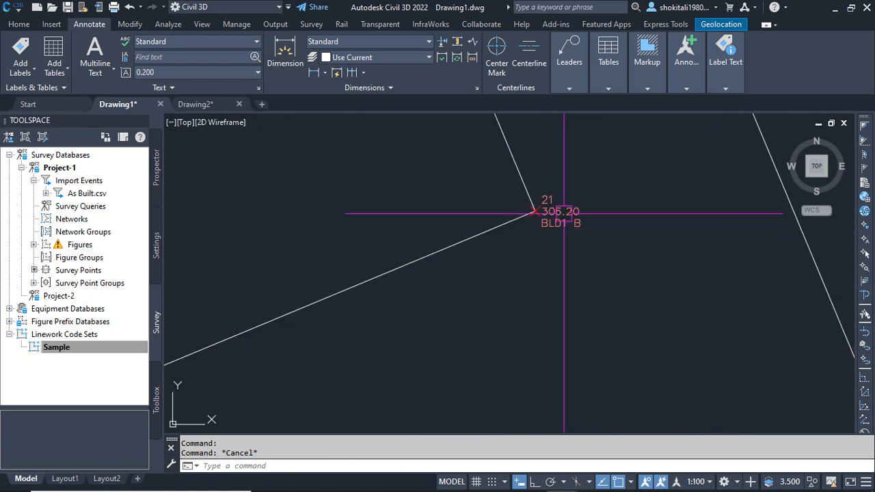
pyautogui.scroll(-4, 576, 212)
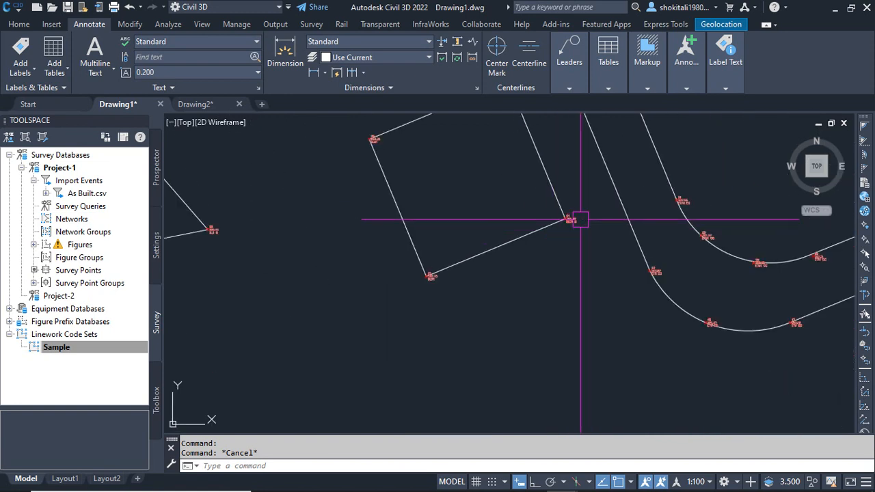
pyautogui.scroll(5, 580, 218)
pyautogui.scroll(-3, 592, 213)
pyautogui.scroll(3, 602, 212)
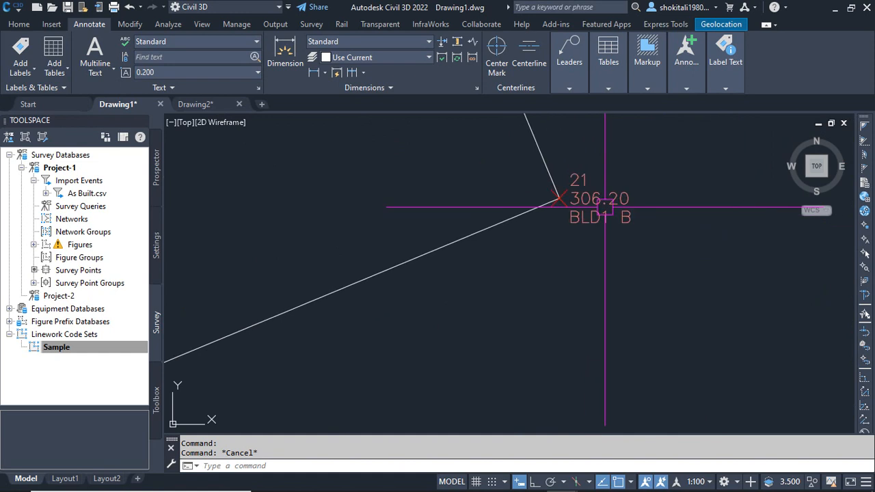
pyautogui.scroll(-4, 502, 257)
pyautogui.scroll(6, 502, 256)
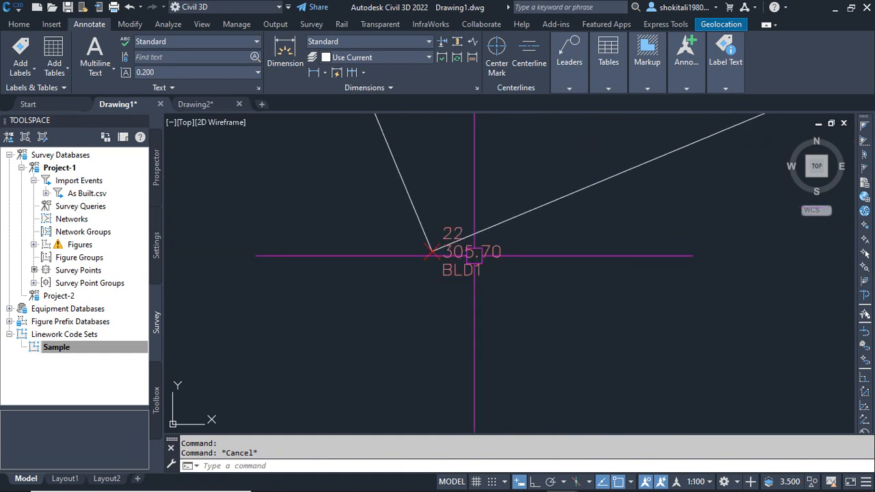
pyautogui.scroll(-7, 474, 256)
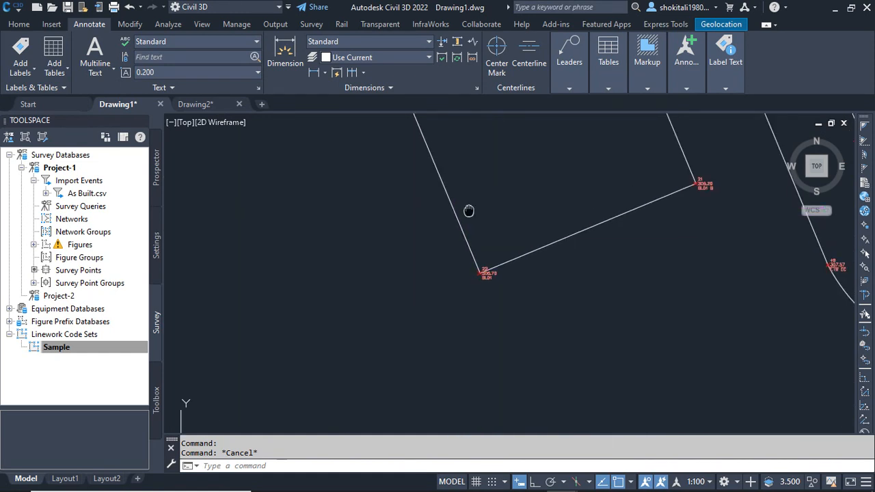
# Inspect point 25, coded BLD1, on the square figure and compare it with point 23, coded BLD B, on the crossed figure
pyautogui.scroll(7, 454, 195)
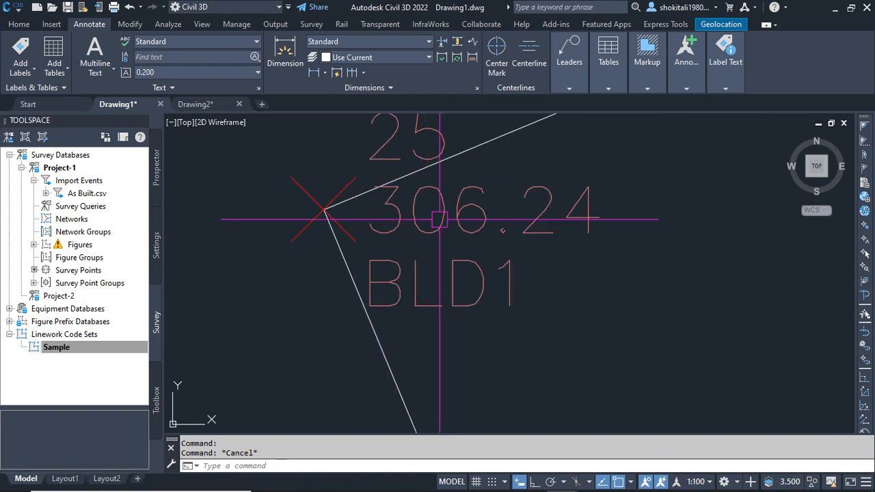
pyautogui.scroll(-7, 447, 273)
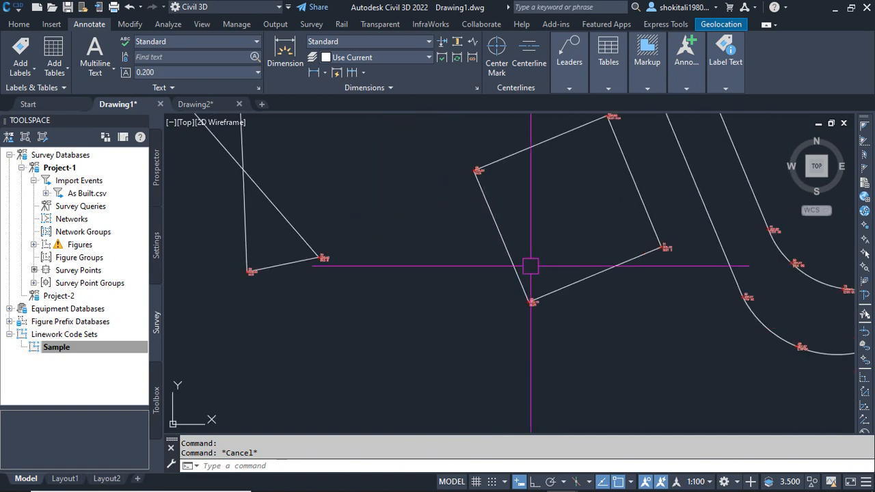
pyautogui.scroll(6, 528, 316)
pyautogui.scroll(-6, 549, 254)
pyautogui.scroll(8, 332, 209)
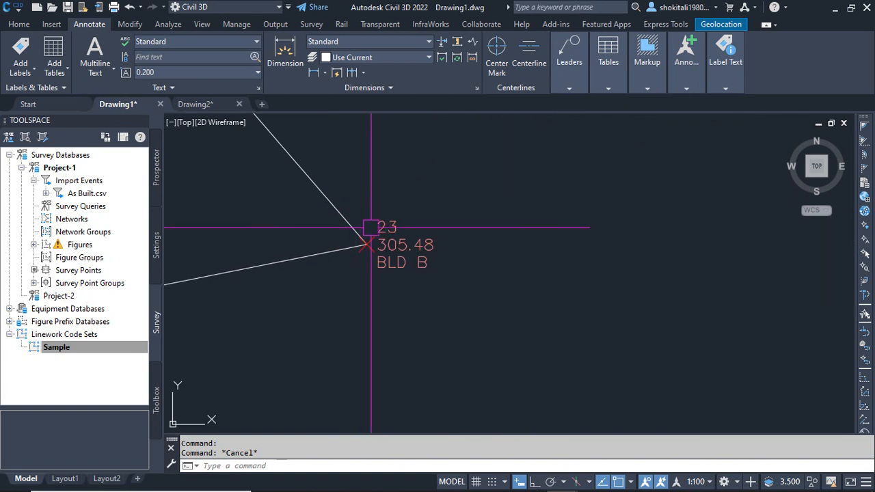
pyautogui.scroll(2, 383, 236)
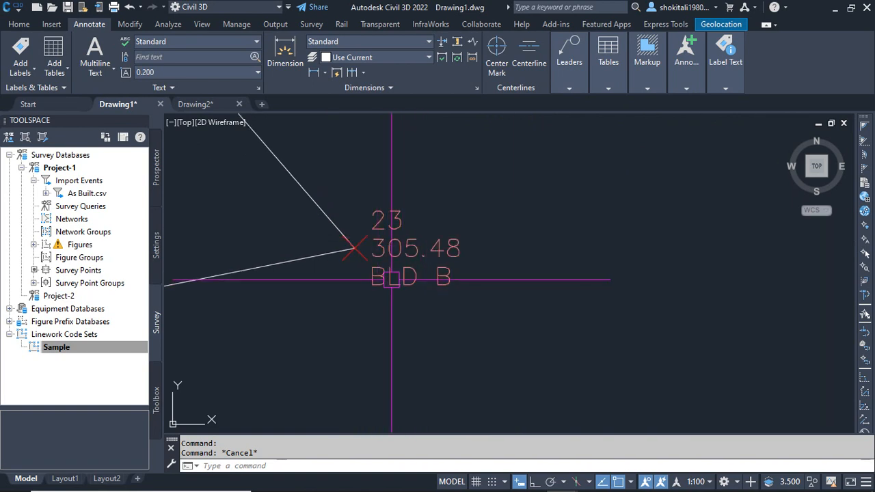
pyautogui.scroll(-4, 423, 304)
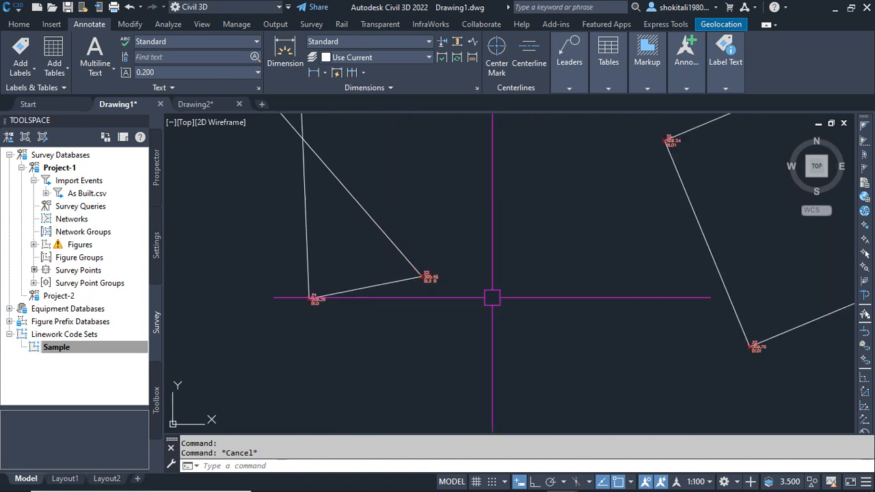
# Return to point 22 on the square figure and check its BLD1 code
pyautogui.moveTo(490, 297); pyautogui.dragTo(322, 234, button='middle')
pyautogui.scroll(4, 643, 294)
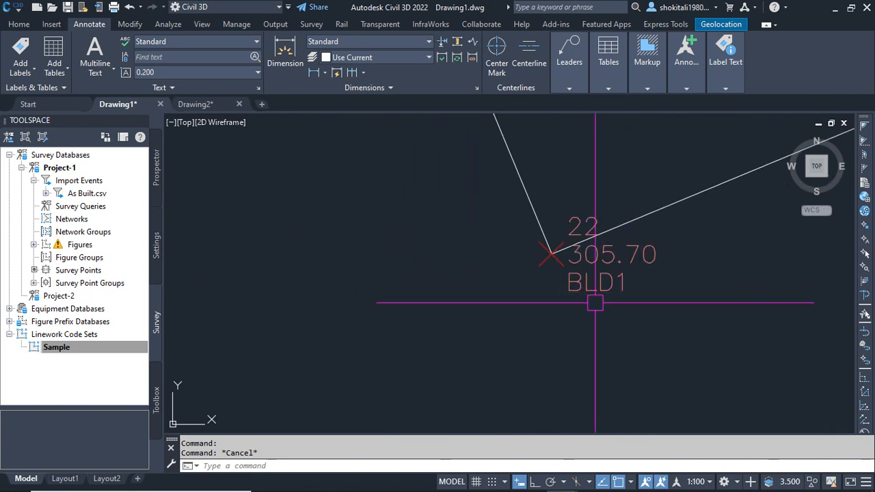
pyautogui.scroll(-4, 595, 303)
pyautogui.scroll(4, 558, 325)
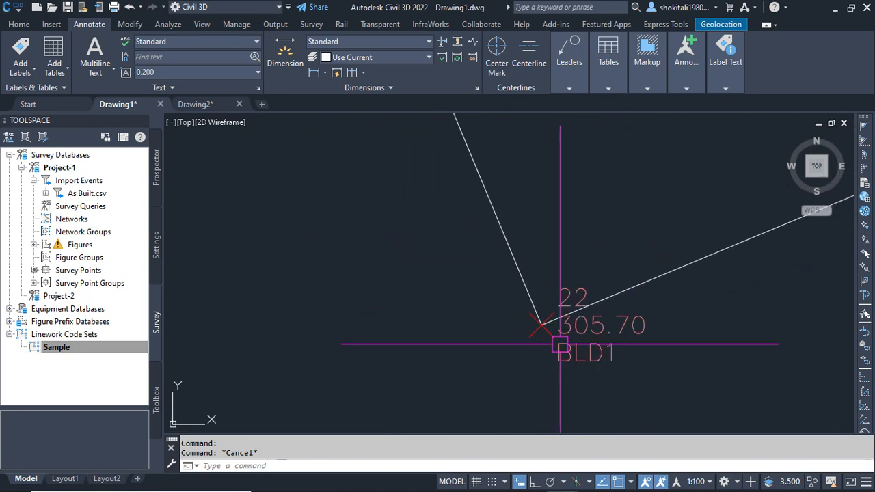
# Trace the square figure's edge from point 22 to point 25 and check the BLD1 code there
pyautogui.scroll(3, 575, 346)
pyautogui.scroll(-6, 549, 340)
pyautogui.moveTo(511, 215); pyautogui.dragTo(542, 334, button='middle')
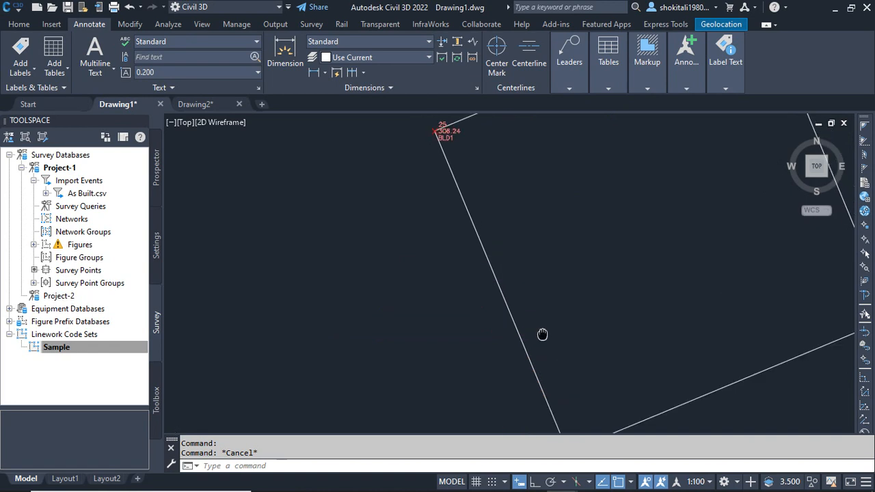
pyautogui.scroll(5, 449, 209)
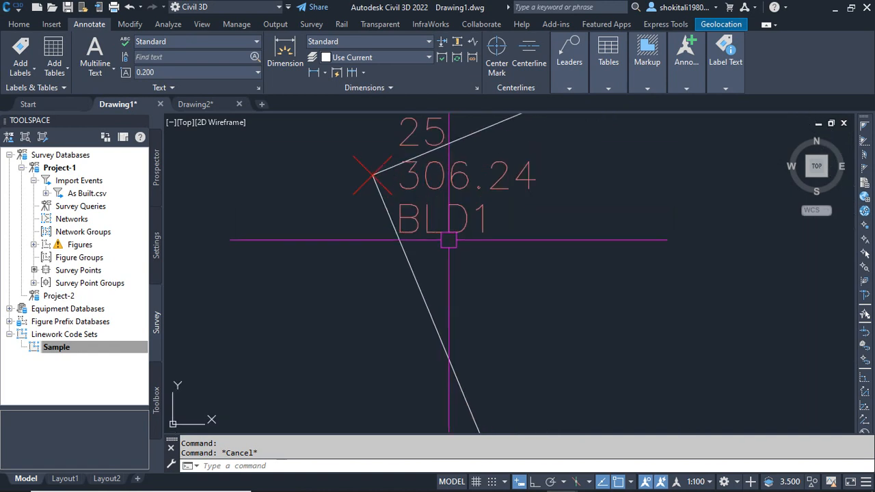
pyautogui.scroll(-5, 430, 141)
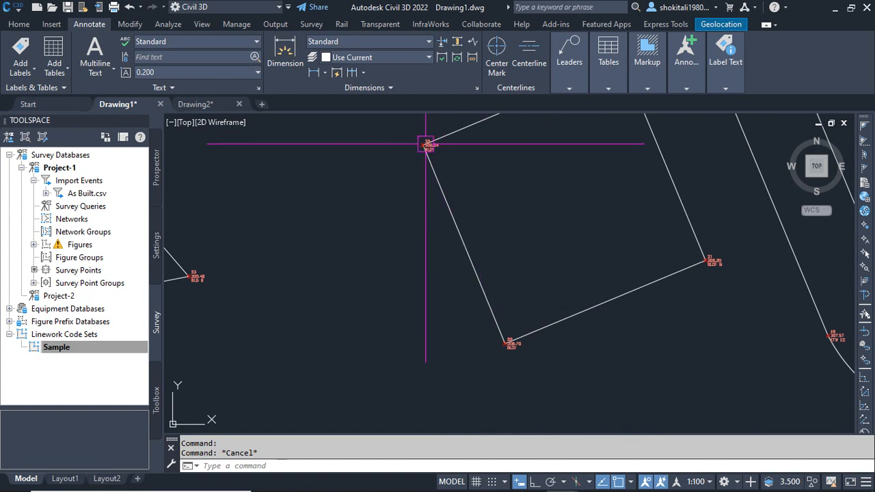
pyautogui.scroll(5, 406, 277)
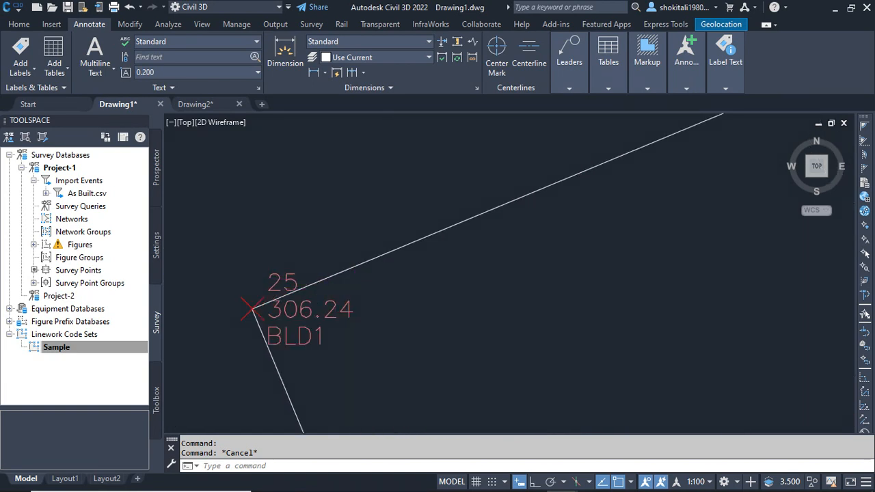
pyautogui.scroll(-5, 502, 214)
# Examine the closing code BLD1 CLS at point 26 and follow the square's last edge back to point 21, coded BLD1 B
pyautogui.scroll(5, 663, 203)
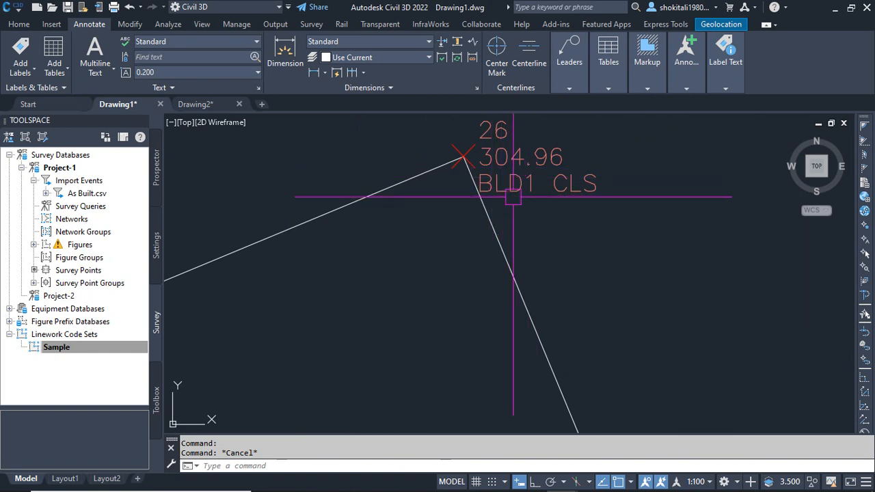
pyautogui.scroll(-4, 571, 198)
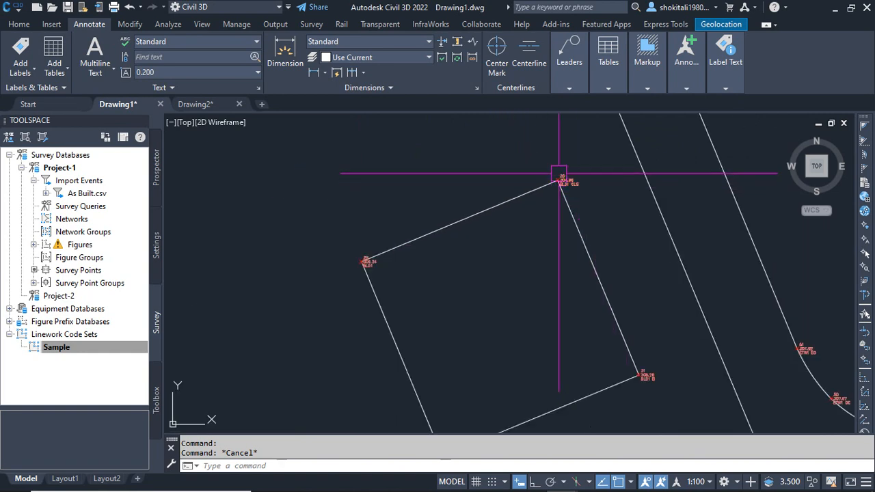
pyautogui.scroll(2, 533, 176)
pyautogui.scroll(2, 547, 172)
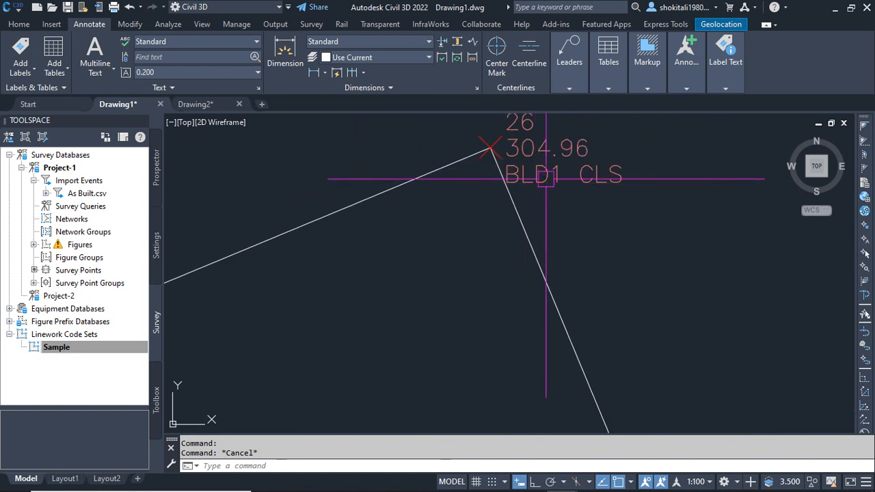
pyautogui.scroll(-5, 543, 183)
pyautogui.scroll(-2, 508, 209)
pyautogui.scroll(6, 485, 275)
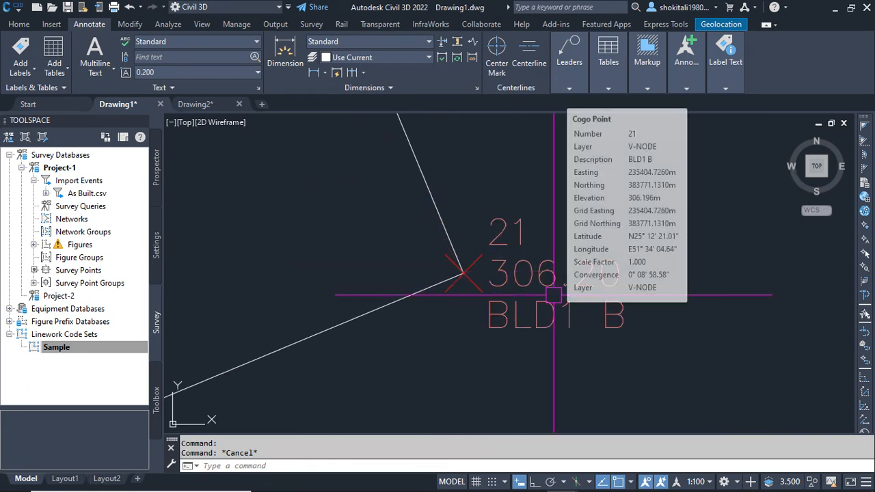
pyautogui.scroll(-7, 554, 295)
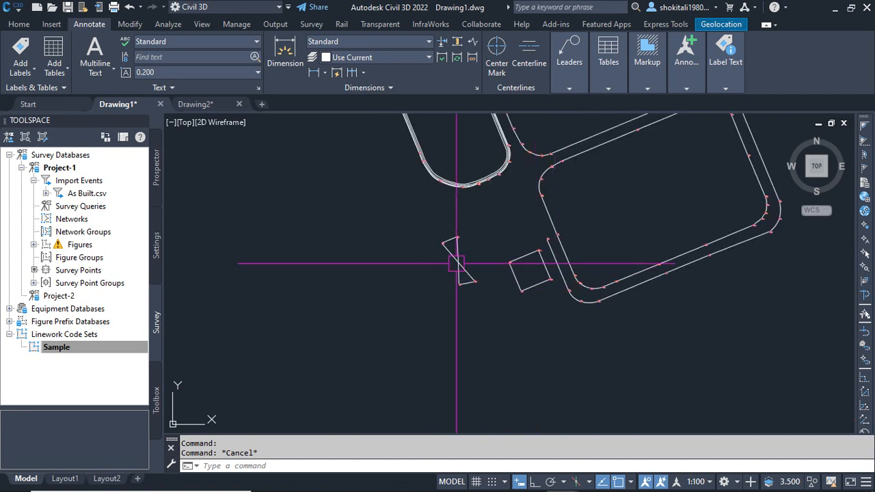
# Examine the crossed figure's first edge from point 23, coded BLD B, to point 24, coded BLD
pyautogui.scroll(8, 465, 279)
pyautogui.scroll(2, 432, 282)
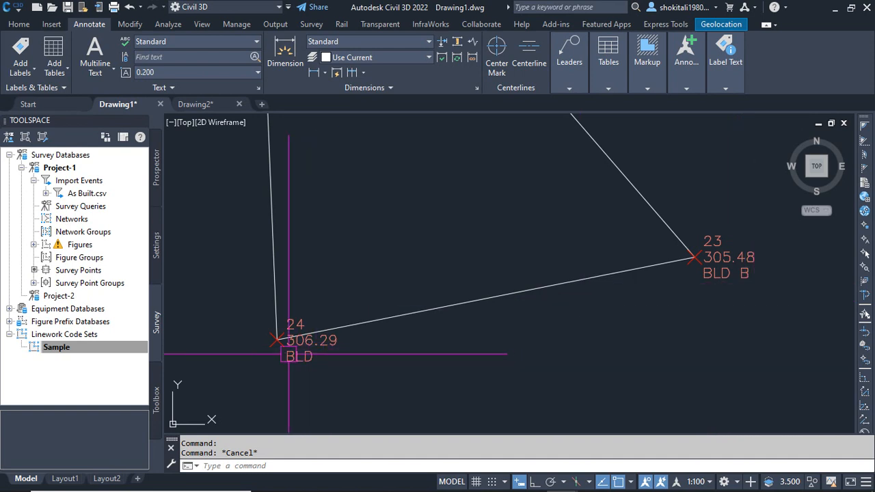
pyautogui.scroll(4, 289, 318)
pyautogui.scroll(-6, 339, 350)
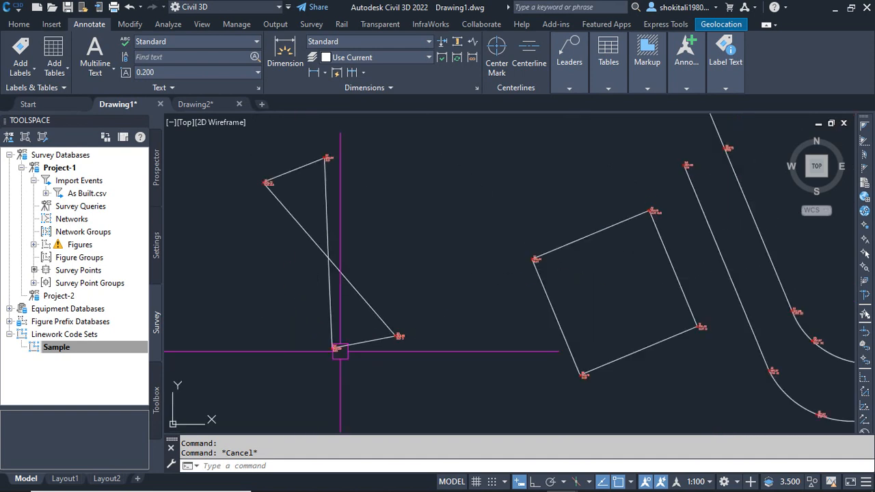
pyautogui.moveTo(324, 268); pyautogui.dragTo(358, 274, button='middle')
pyautogui.scroll(2, 359, 349)
pyautogui.scroll(4, 363, 356)
pyautogui.scroll(-6, 406, 357)
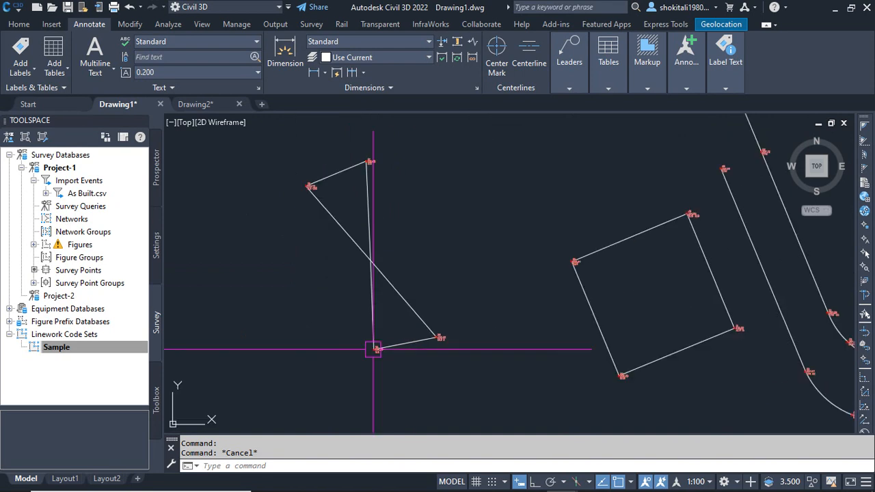
pyautogui.scroll(5, 356, 345)
pyautogui.scroll(-4, 328, 327)
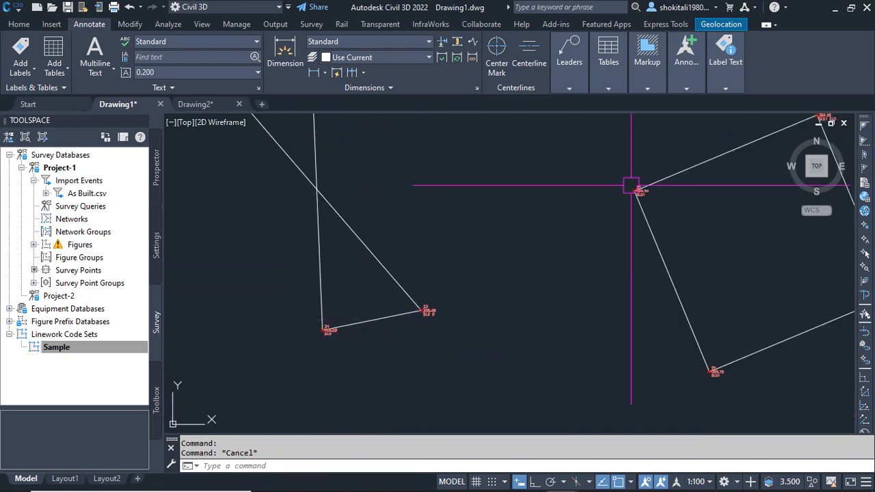
# Compare the BLD1 code at point 25 on the square figure with the crossed figure's BLD code
pyautogui.scroll(4, 633, 185)
pyautogui.scroll(2, 578, 255)
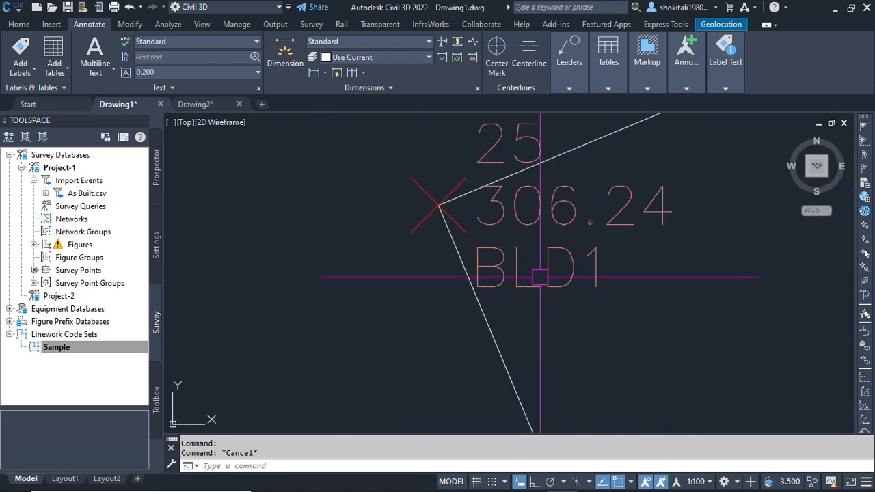
pyautogui.scroll(-4, 537, 274)
pyautogui.scroll(-5, 546, 274)
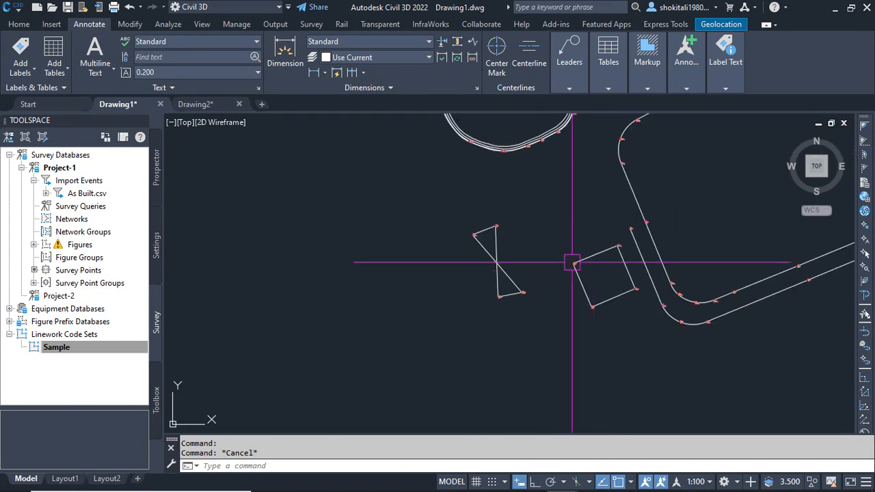
# Trace the crossed figure's edge from point 24 to point 27 and check the BLD codes at both ends
pyautogui.scroll(6, 570, 262)
pyautogui.scroll(3, 509, 287)
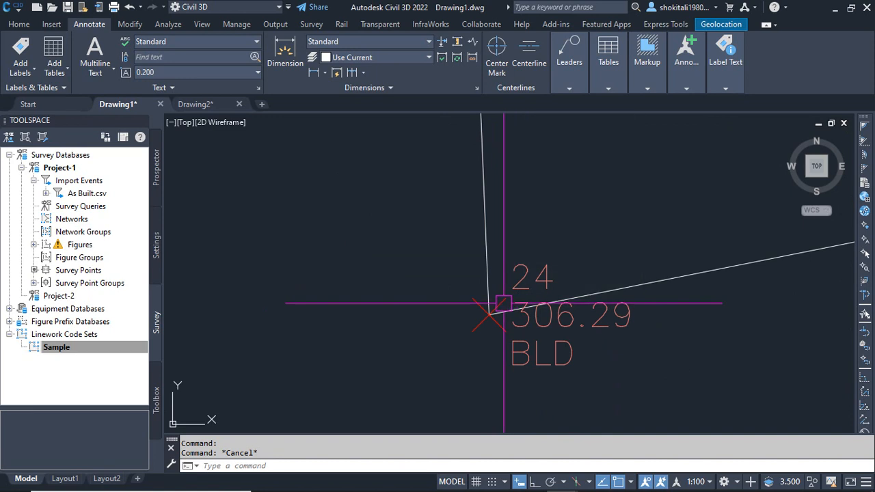
pyautogui.scroll(-5, 506, 309)
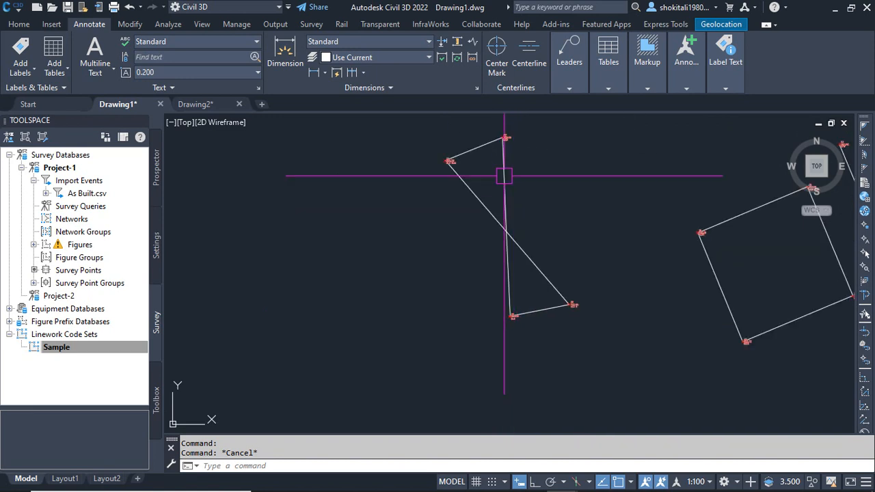
pyautogui.scroll(6, 511, 144)
pyautogui.scroll(4, 482, 175)
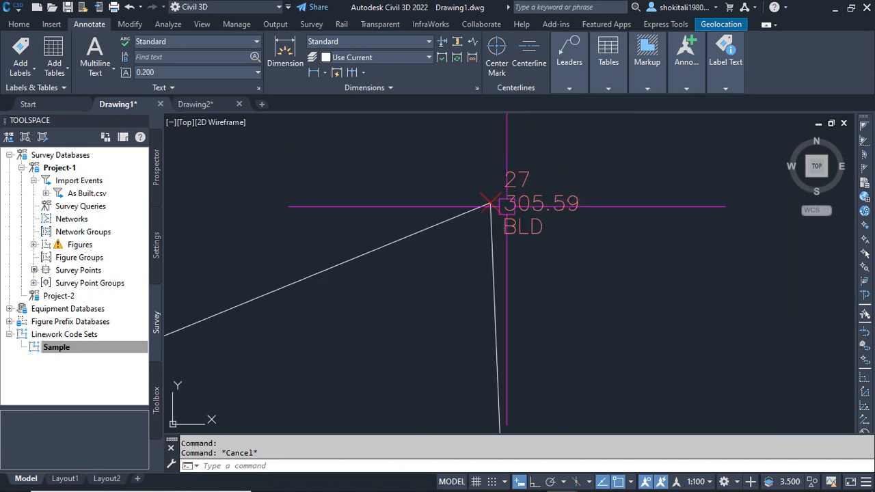
pyautogui.scroll(-4, 512, 208)
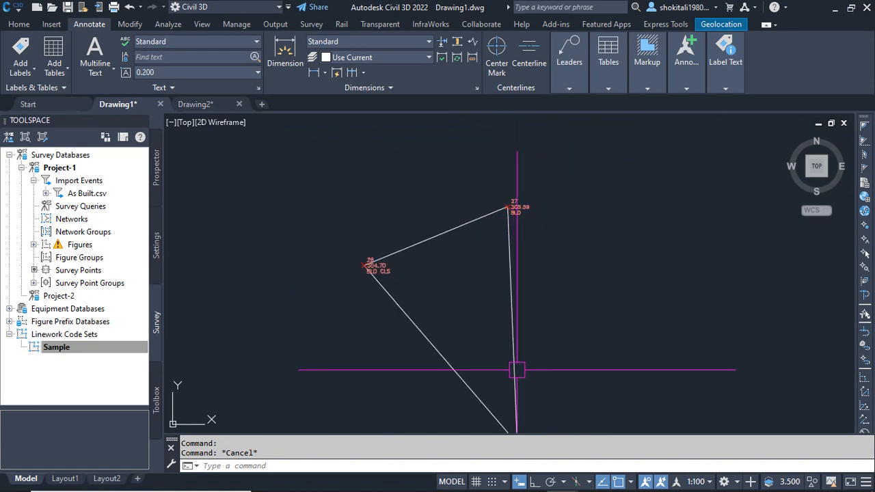
# Inspect the closing code BLD CLS at point 28 and follow the crossed figure's last edge back to point 23, coded BLD B
pyautogui.scroll(-3, 506, 206)
pyautogui.scroll(4, 511, 204)
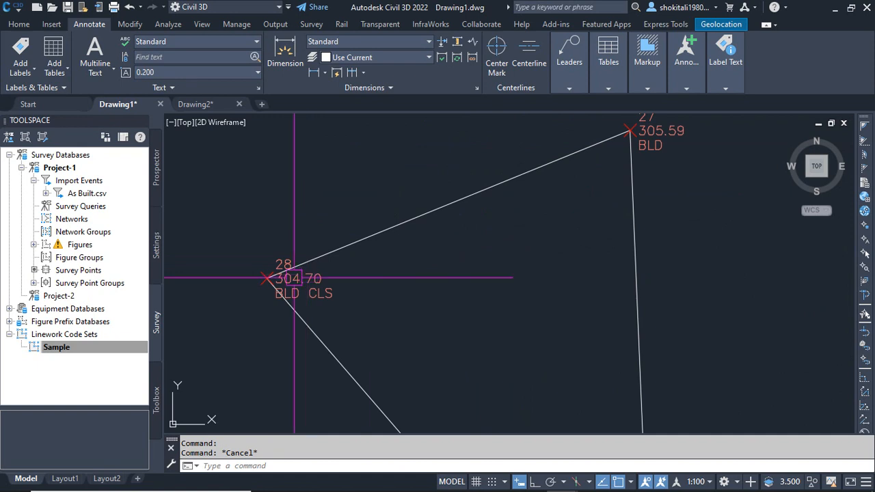
pyautogui.scroll(-2, 278, 277)
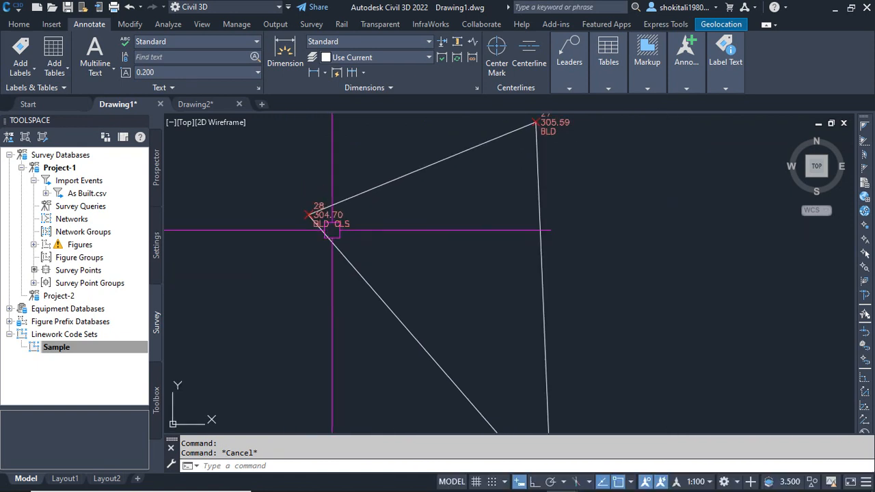
pyautogui.scroll(2, 338, 230)
pyautogui.scroll(-5, 338, 231)
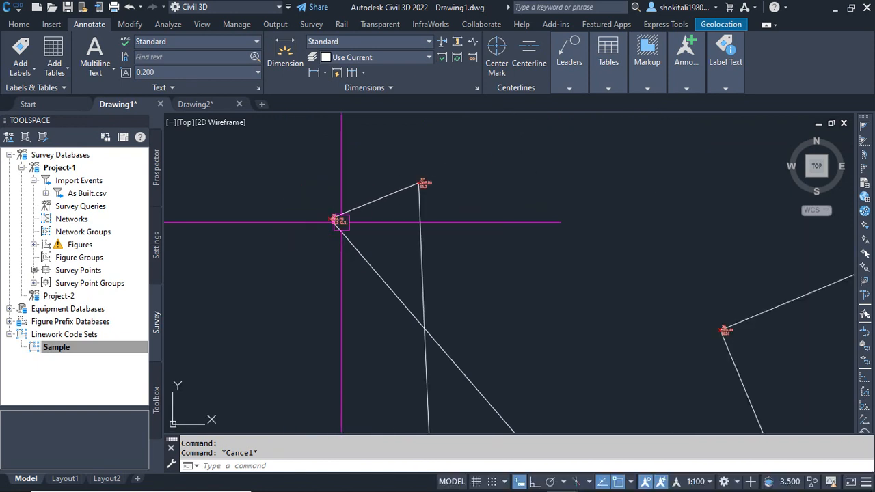
pyautogui.scroll(8, 380, 265)
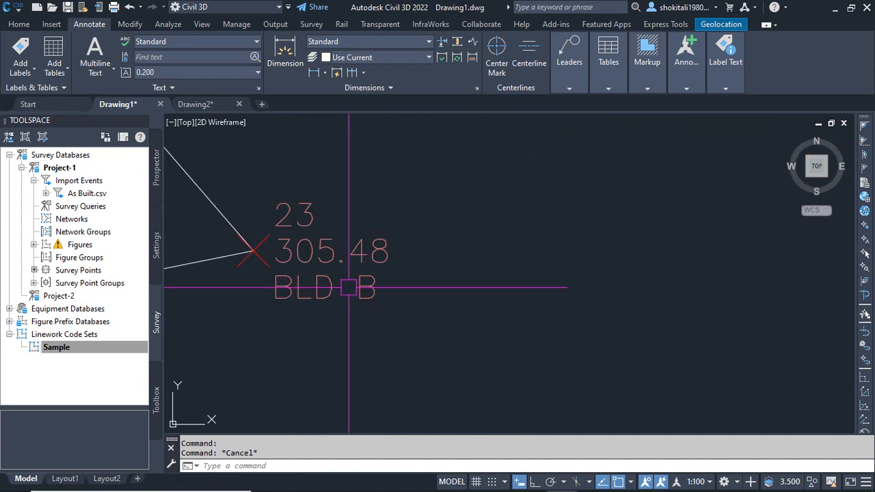
pyautogui.scroll(-4, 318, 257)
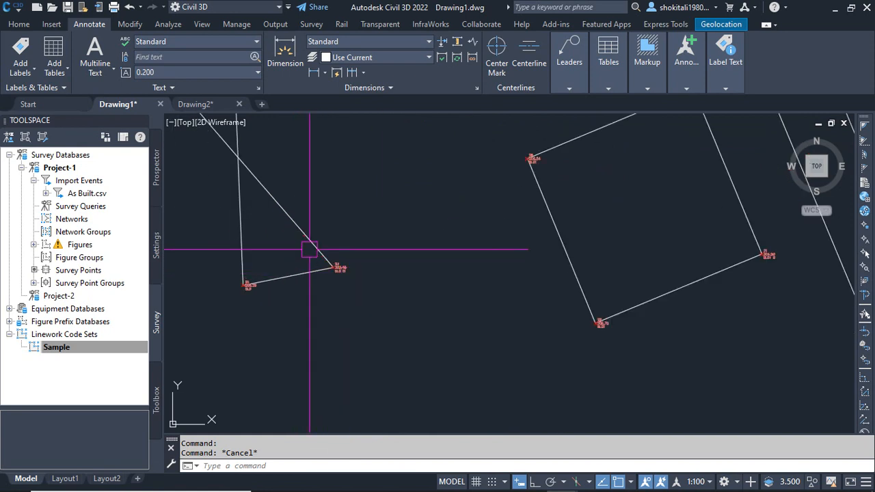
pyautogui.scroll(1, 377, 253)
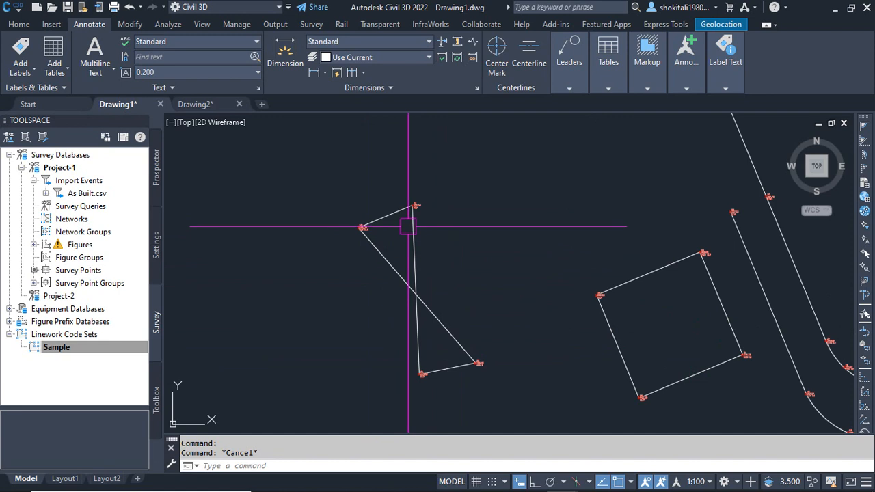
# Review all the survey figures together, from the long rounded loops to the square and crossed building figures
pyautogui.scroll(-10, 415, 232)
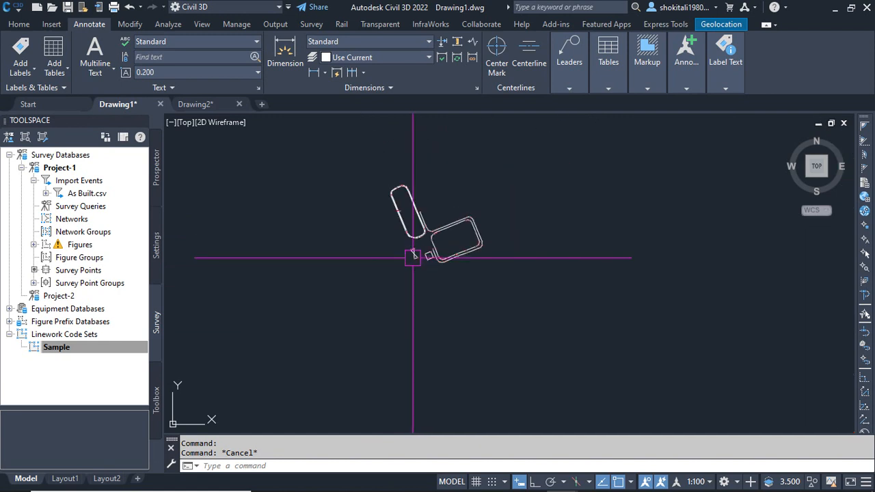
pyautogui.scroll(4, 413, 246)
pyautogui.moveTo(415, 217)
pyautogui.mouseDown(button='middle')
pyautogui.moveTo(409, 257)
pyautogui.moveTo(401, 257)
pyautogui.mouseUp(button='middle')
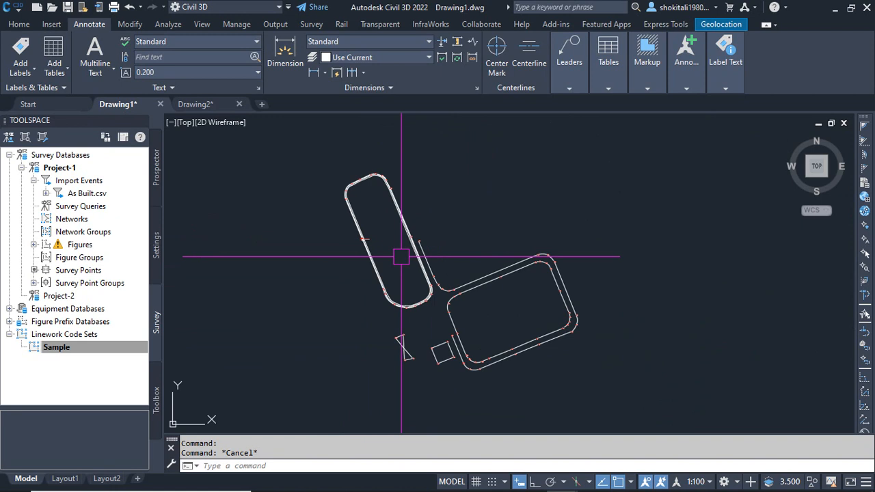